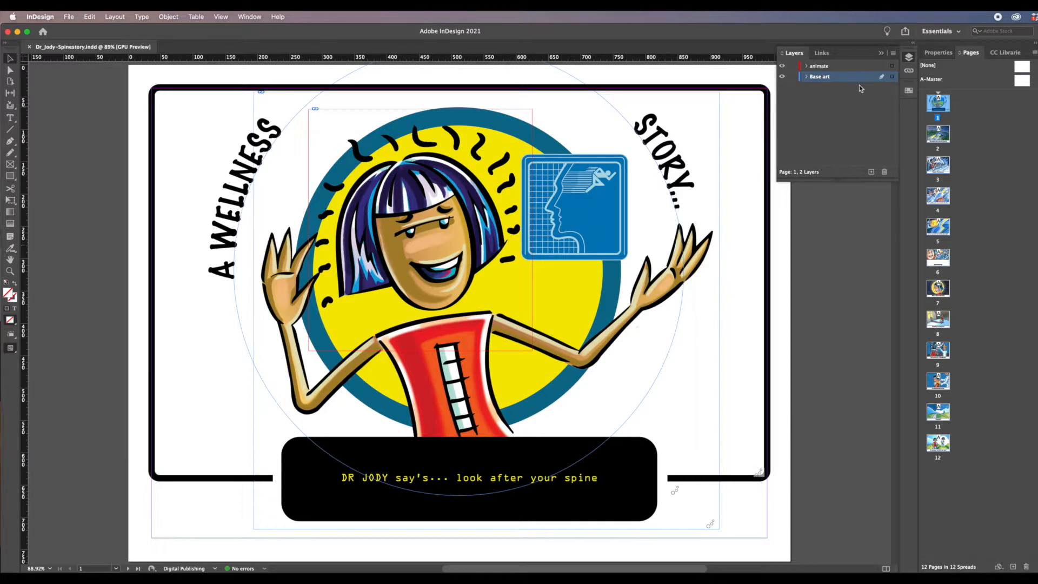
Collapse the layer list and switch to the Dr Jody storybook folder in Finder
left_click(881, 52)
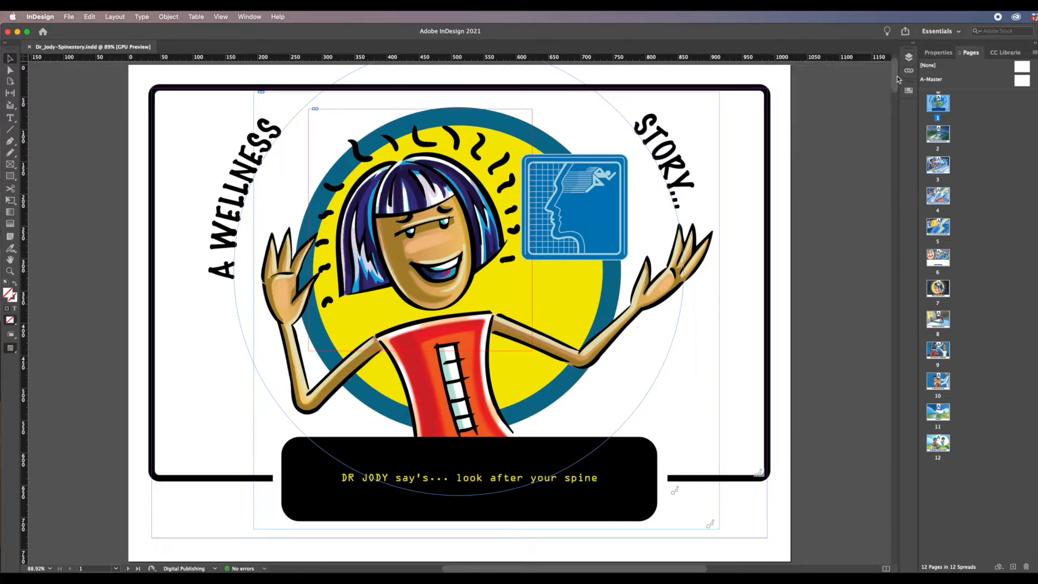
left_click_drag(893, 79, 883, 58)
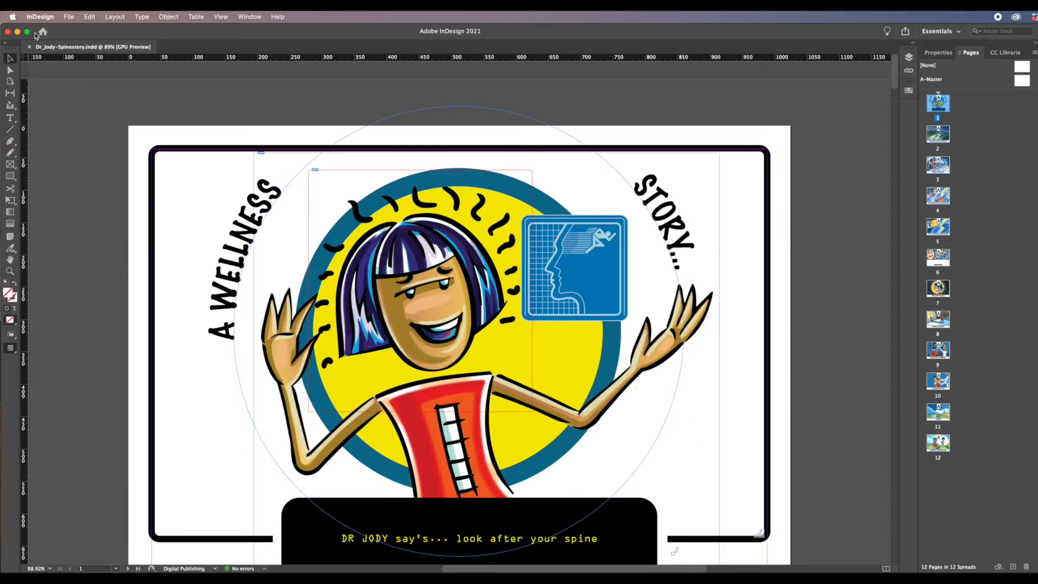
left_click_drag(18, 35, 16, 35)
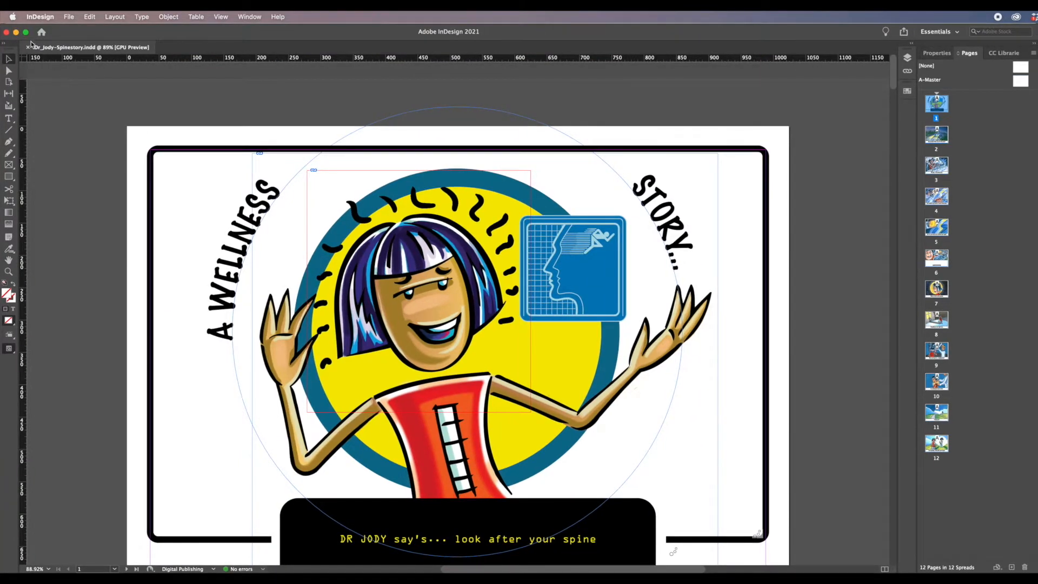
left_click(16, 33)
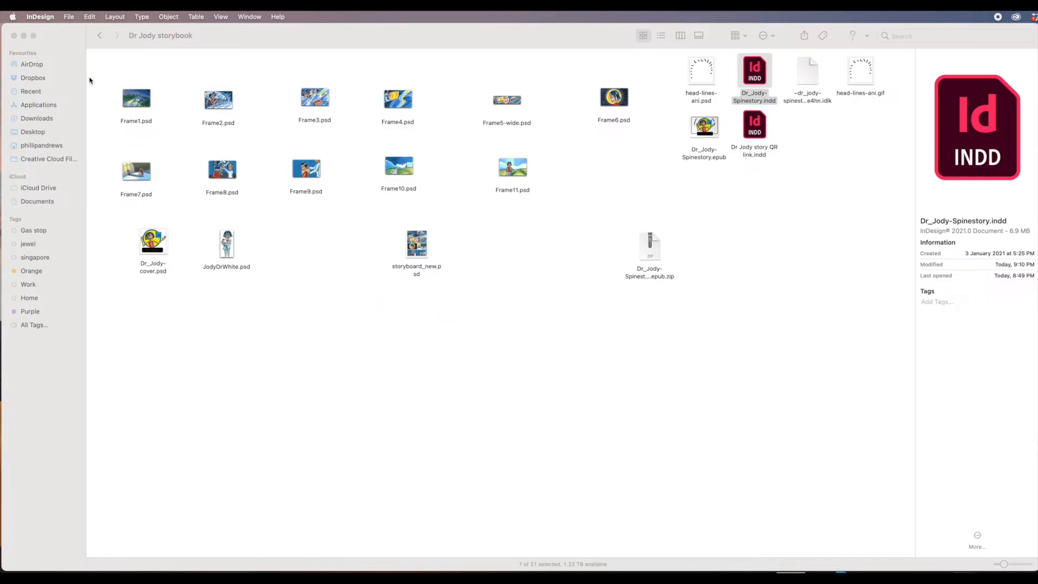
left_click(435, 296)
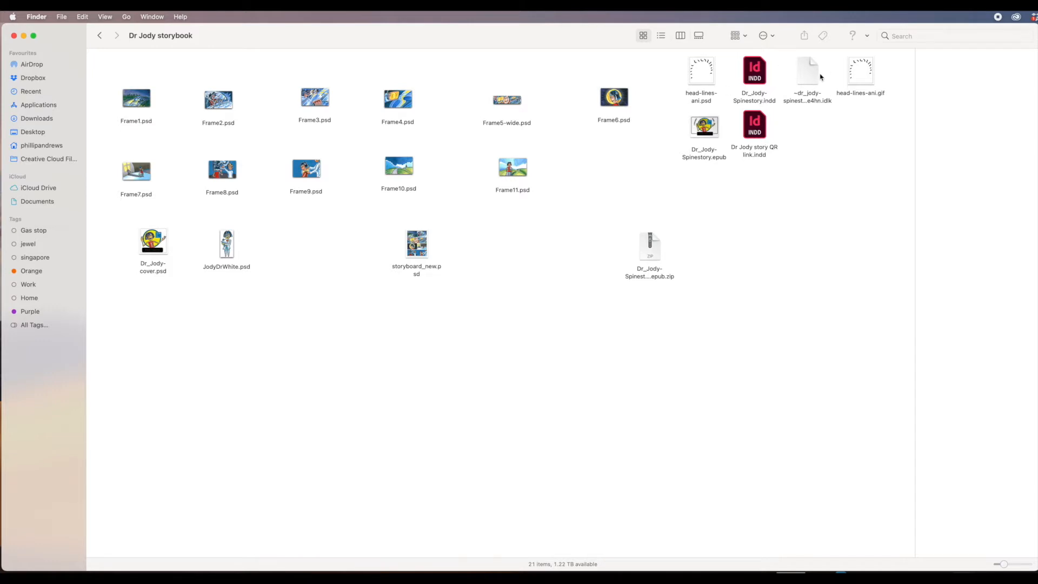
Move head-lines-ani.gif below Frame6.psd in the folder and preview its animation
left_click_drag(864, 75, 622, 162)
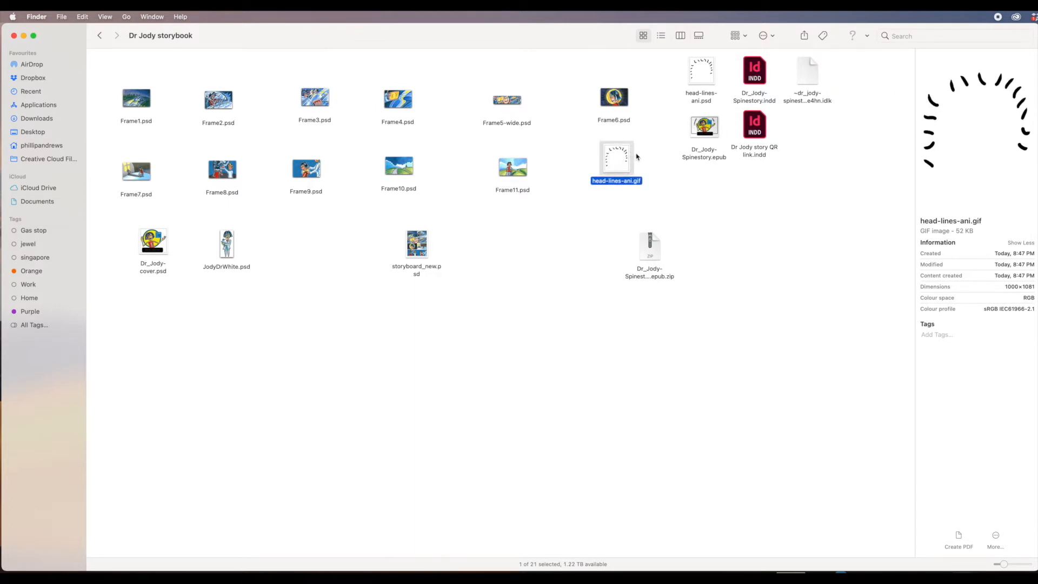
key("space")
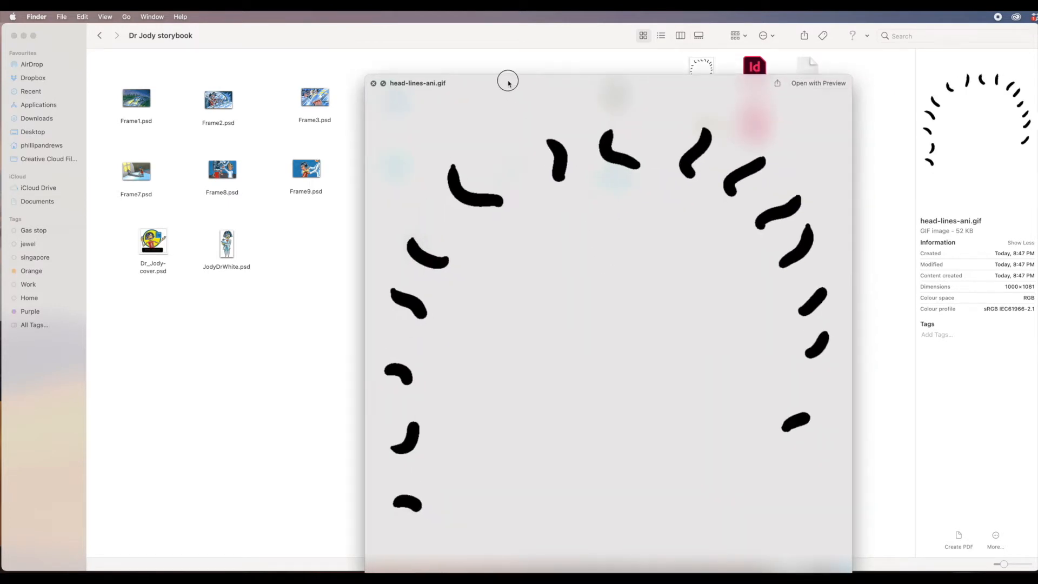
left_click_drag(512, 86, 433, 35)
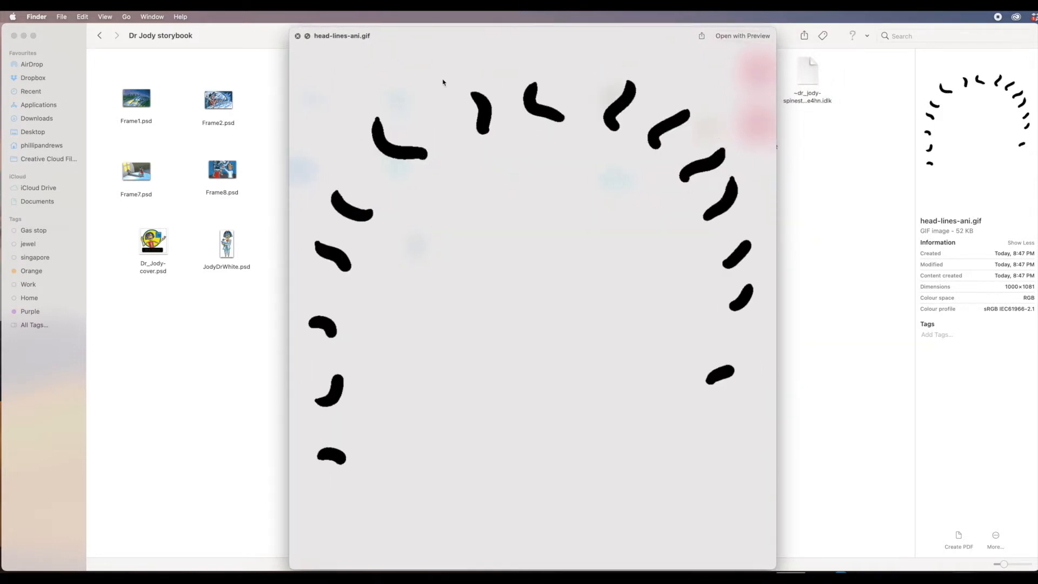
left_click(298, 36)
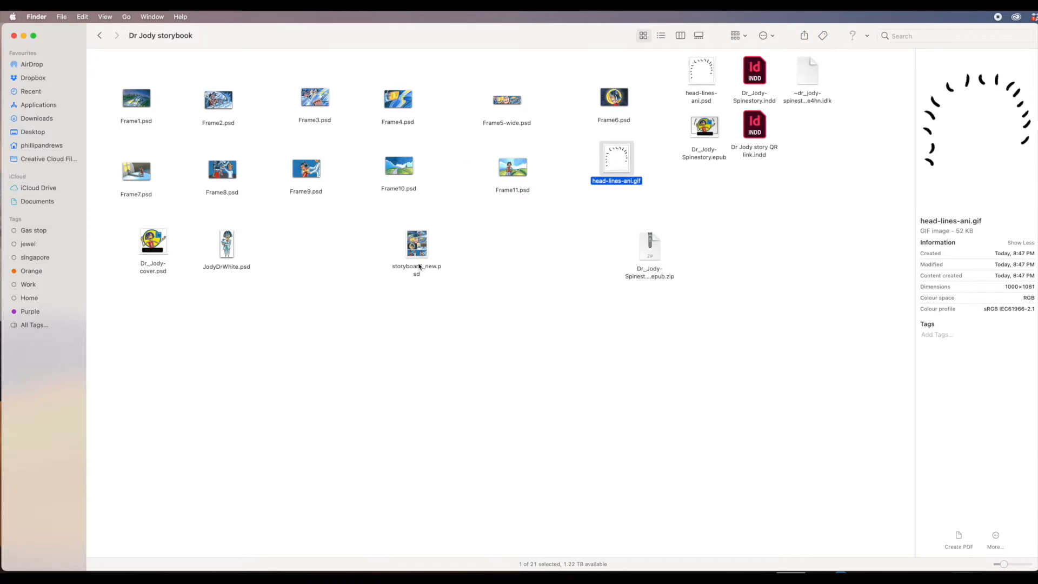
Move storyboard_new.psd and Dr_Jody-Spinestory.epub.zip away from the frame images, beside the InDesign files
left_click(416, 248)
left_click_drag(500, 245, 816, 155)
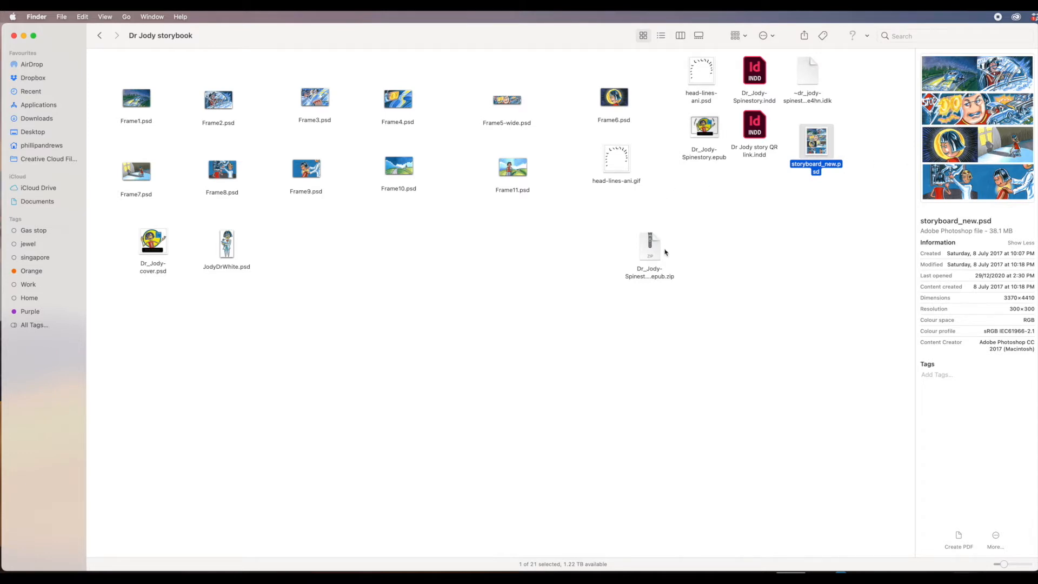
left_click_drag(652, 256, 800, 212)
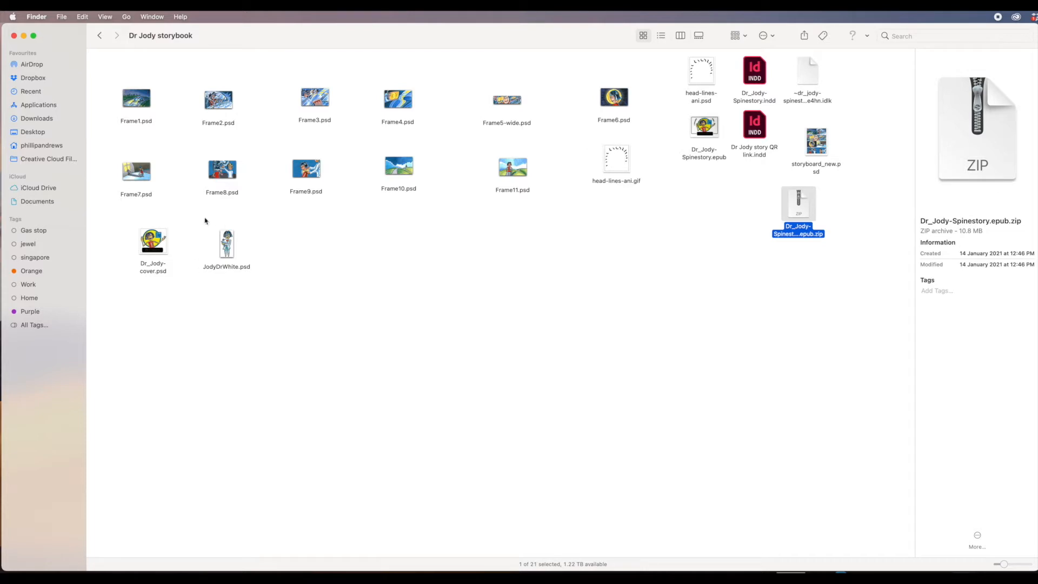
Preview Frame2.psd in a smaller preview window, then close the preview
left_click(223, 105)
key("space")
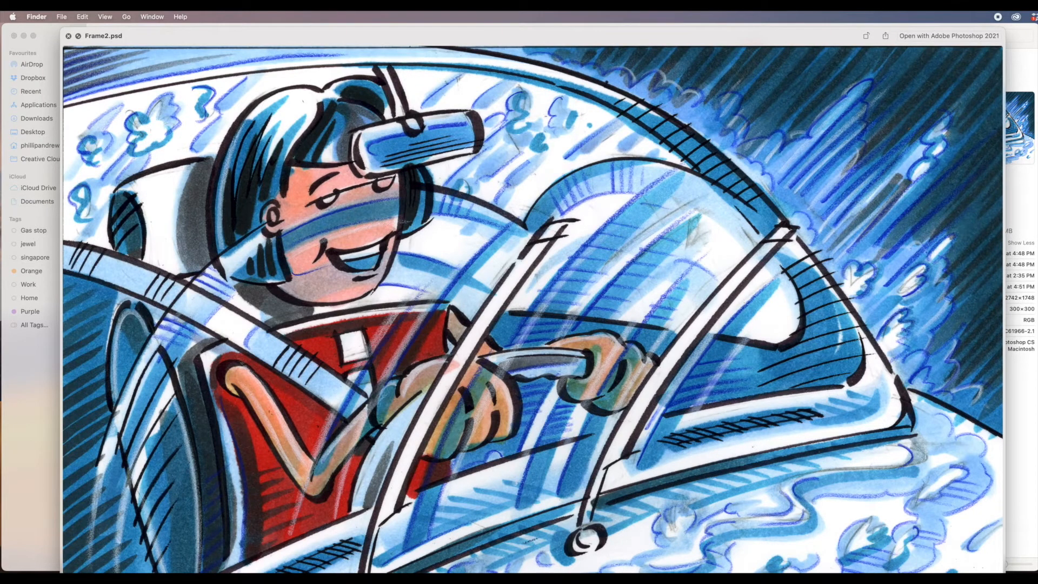
left_click_drag(1003, 570, 750, 521)
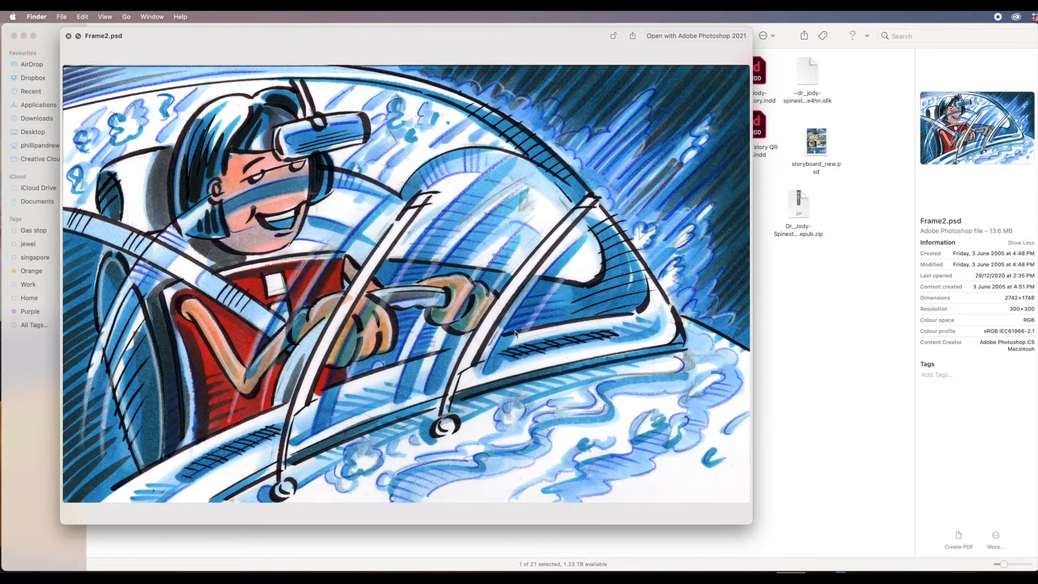
left_click(68, 36)
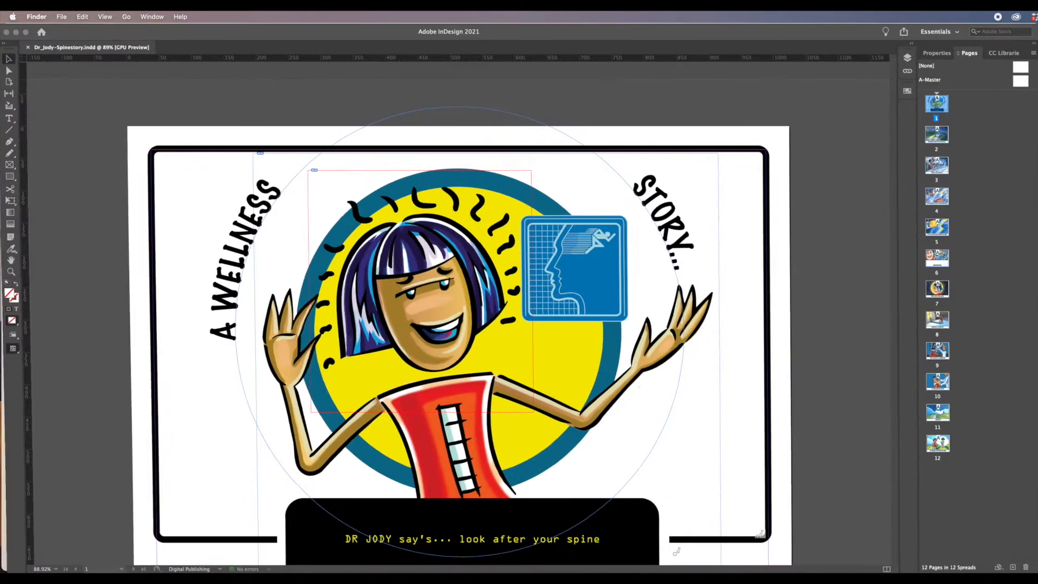
Switch to Books and open the Dr_Jody-Spinestory e-book from the library
left_click(1035, 508)
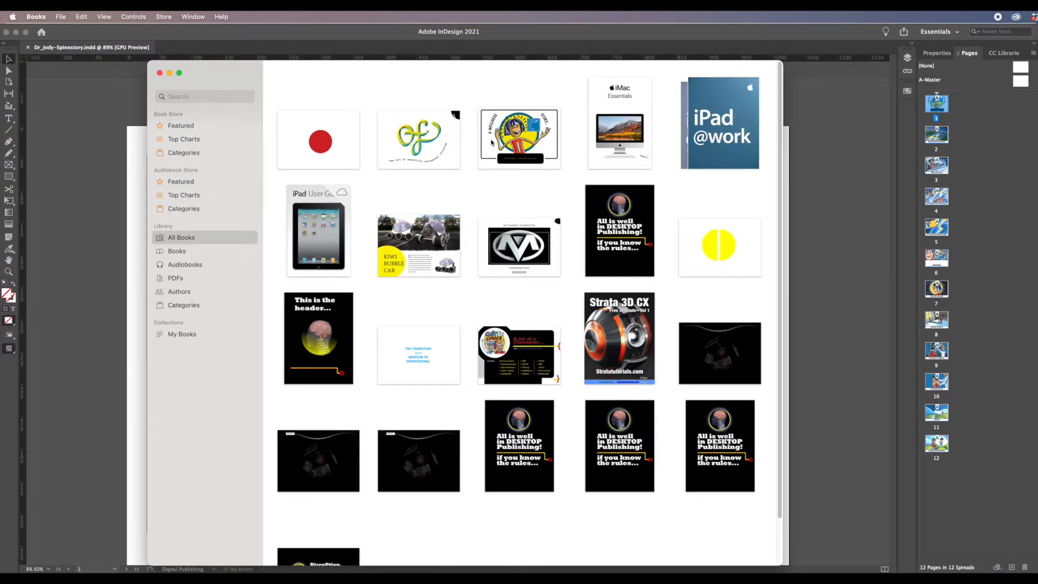
double_click(519, 142)
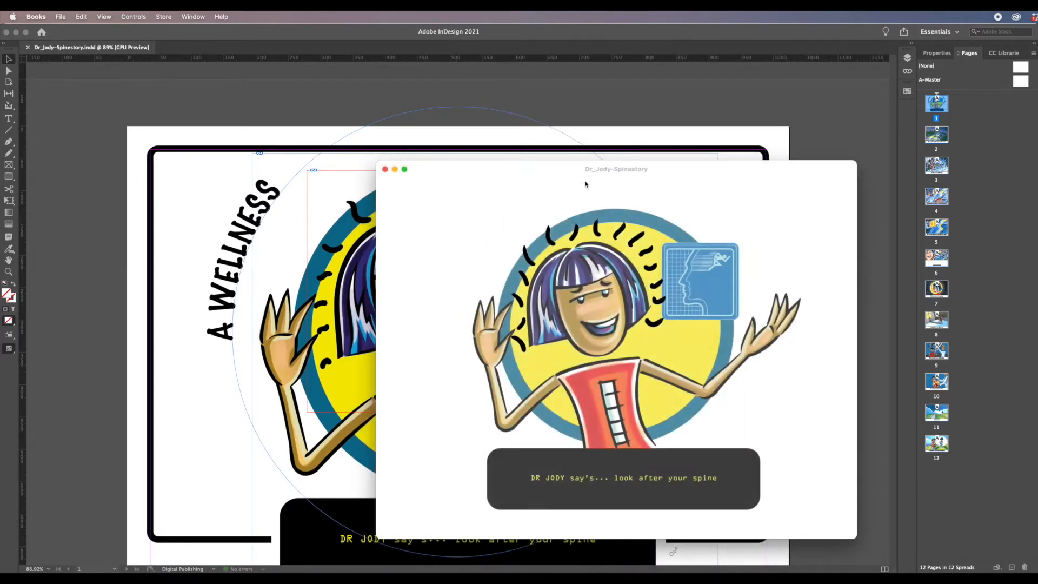
left_click_drag(559, 164, 409, 121)
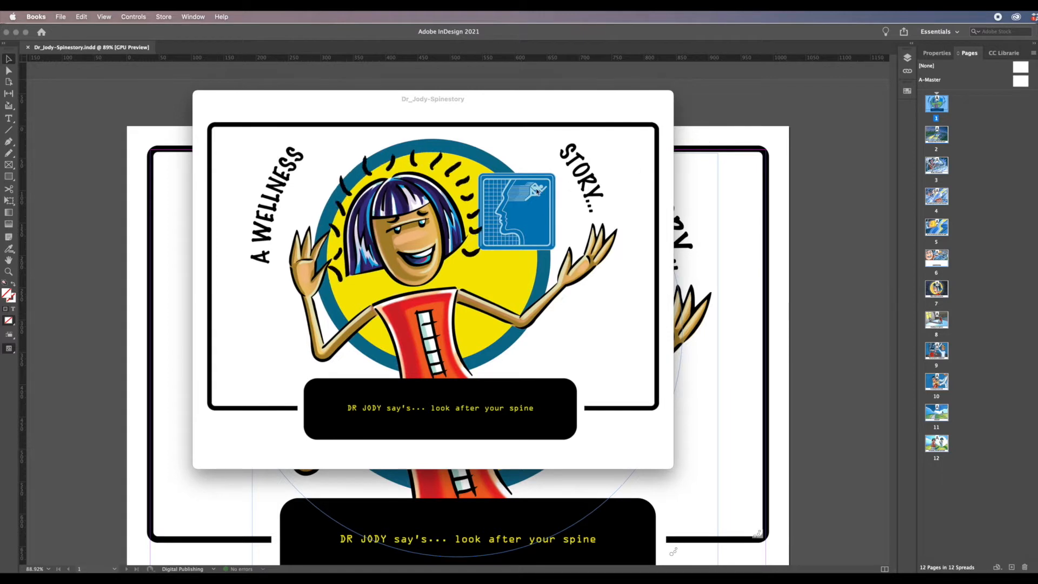
Replay the e-book cover's animation by going to the second page and back to the cover
mouse_move(201, 294)
mouse_move(205, 269)
left_click(663, 285)
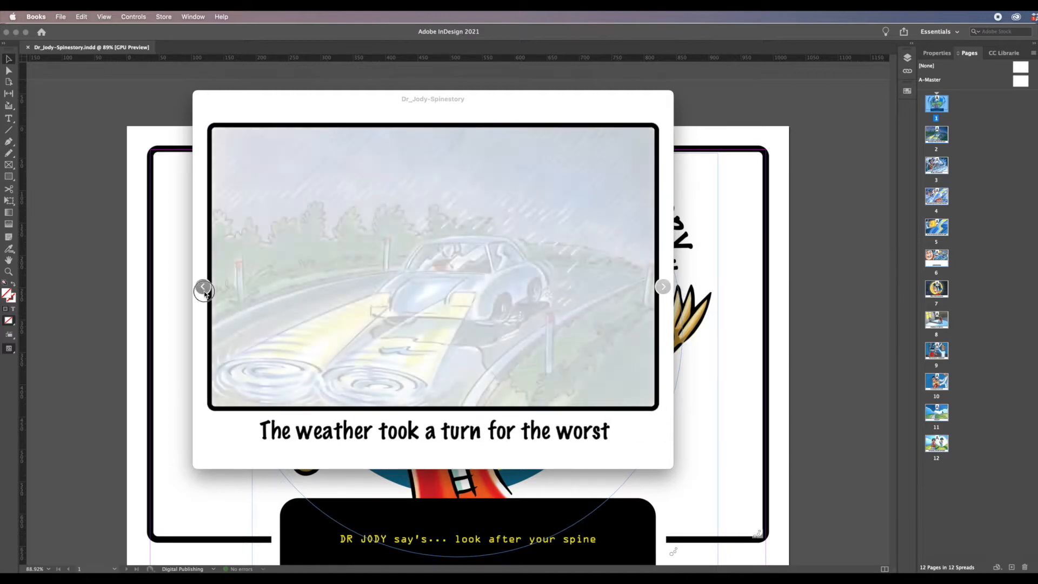
left_click(204, 291)
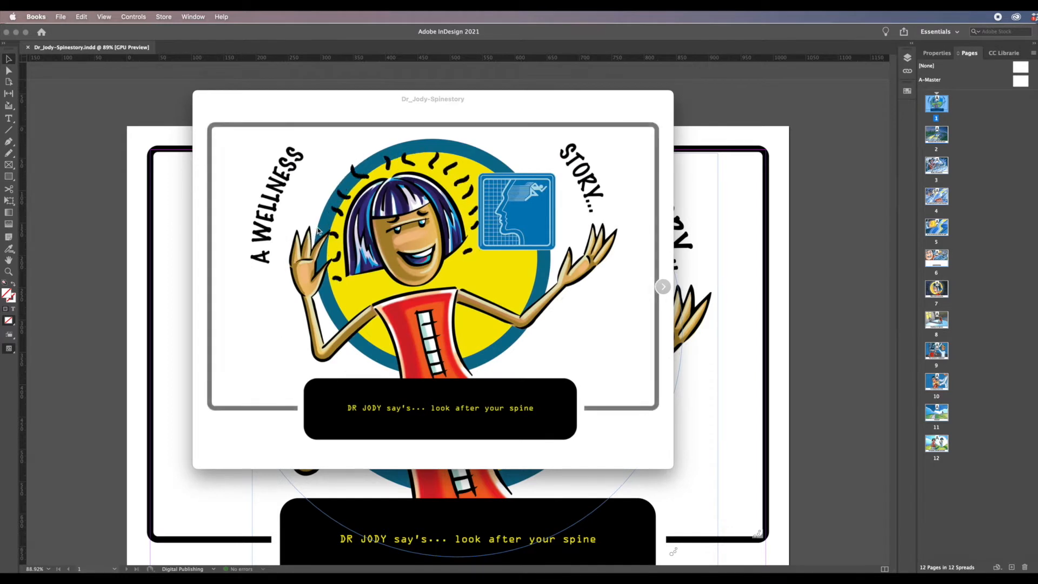
Page through the e-book from the cover to the final page, examining each frame's picture and caption
left_click(663, 289)
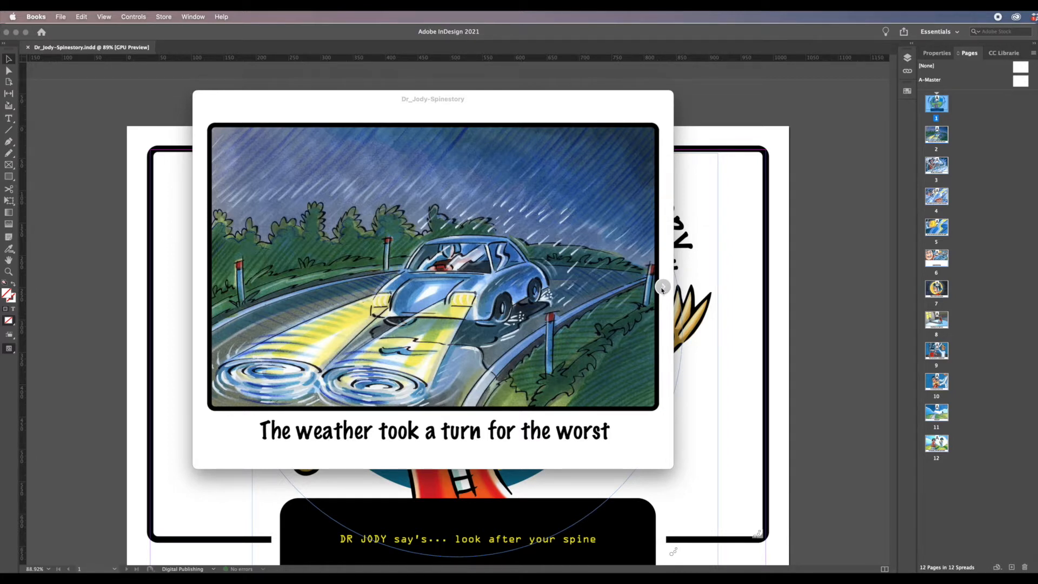
left_click(662, 288)
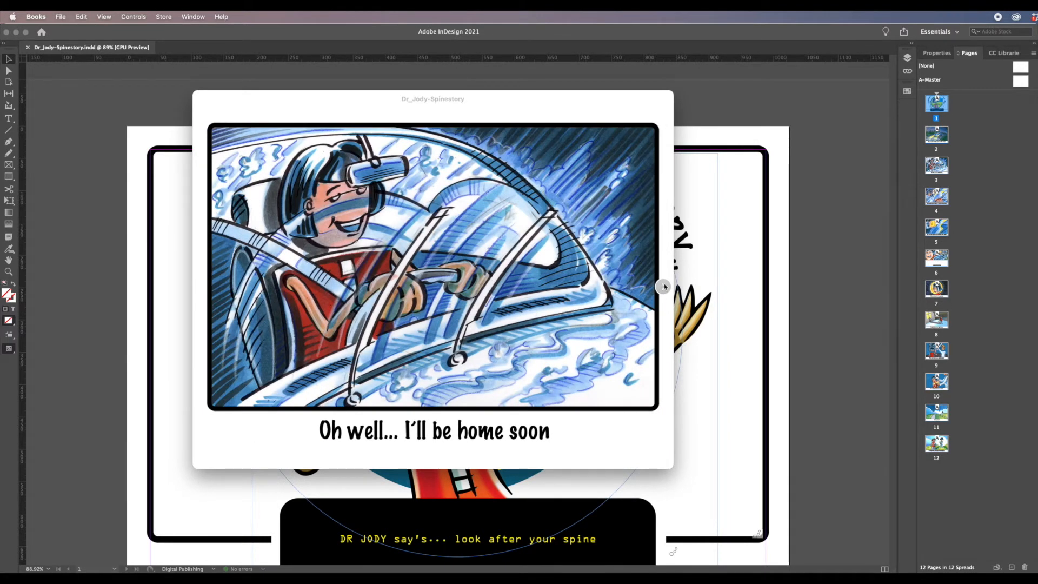
left_click(662, 287)
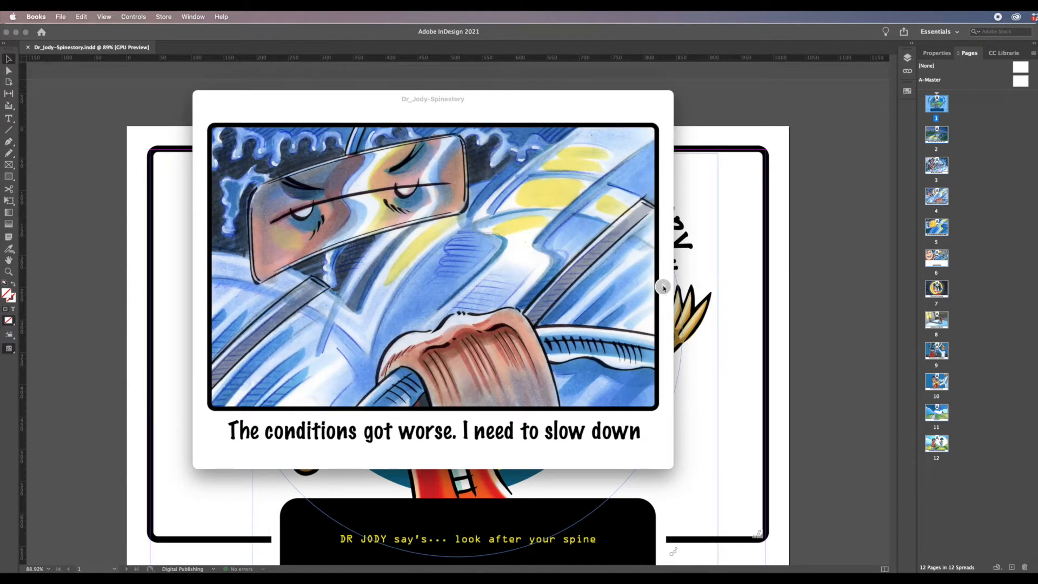
left_click(662, 287)
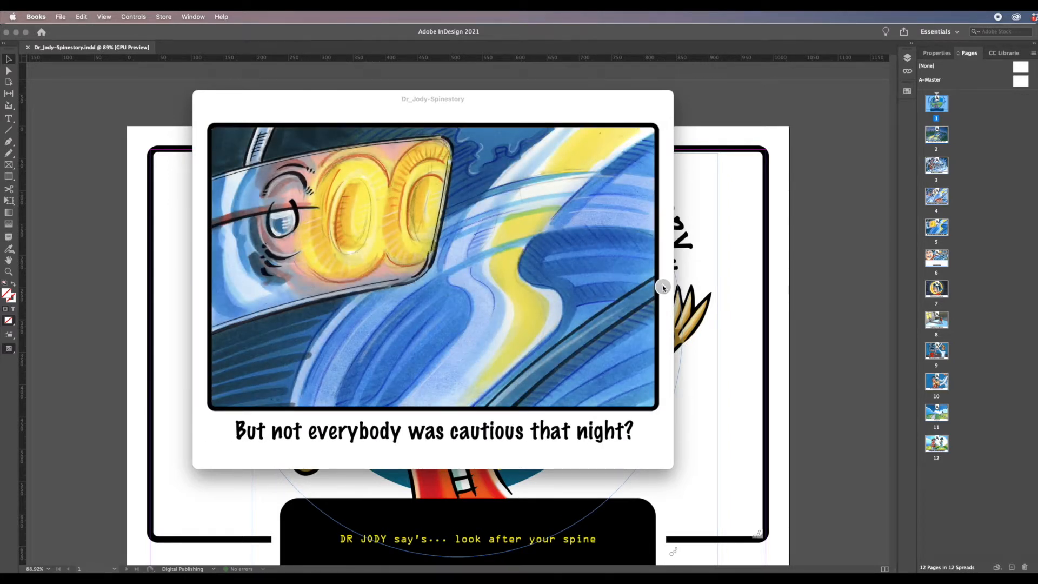
left_click(662, 287)
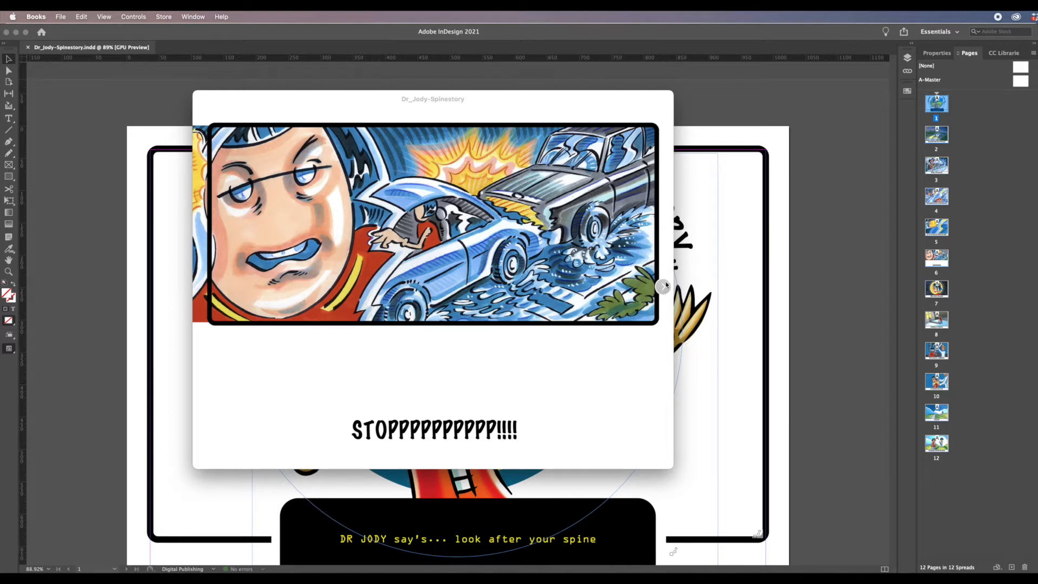
left_click(662, 287)
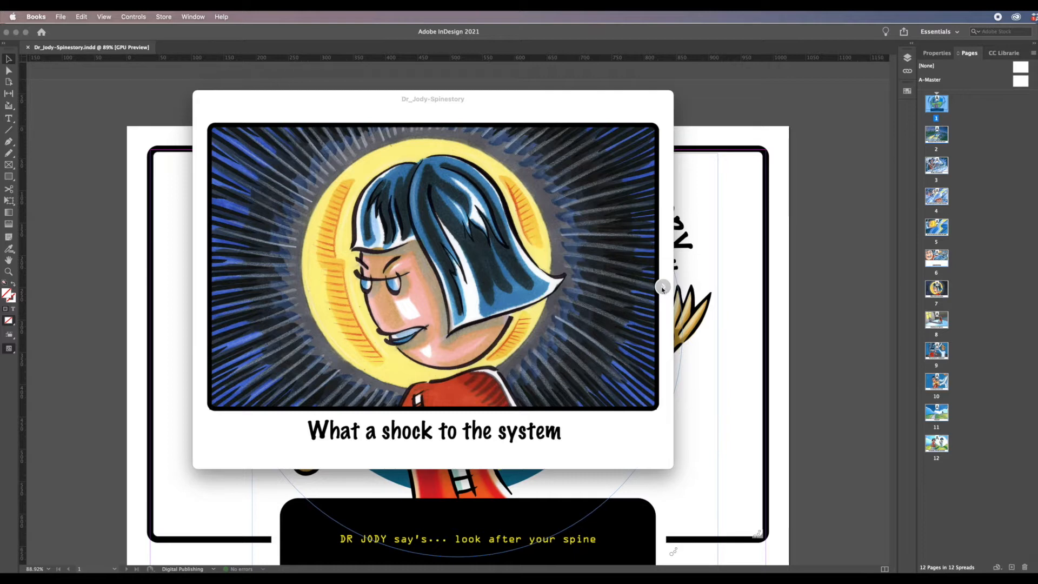
left_click(664, 287)
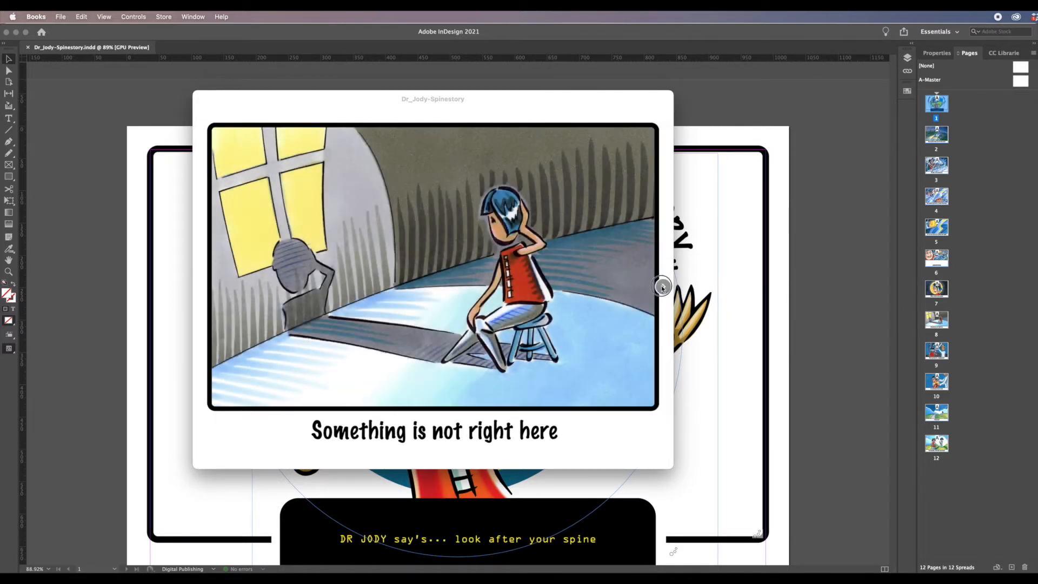
left_click(663, 287)
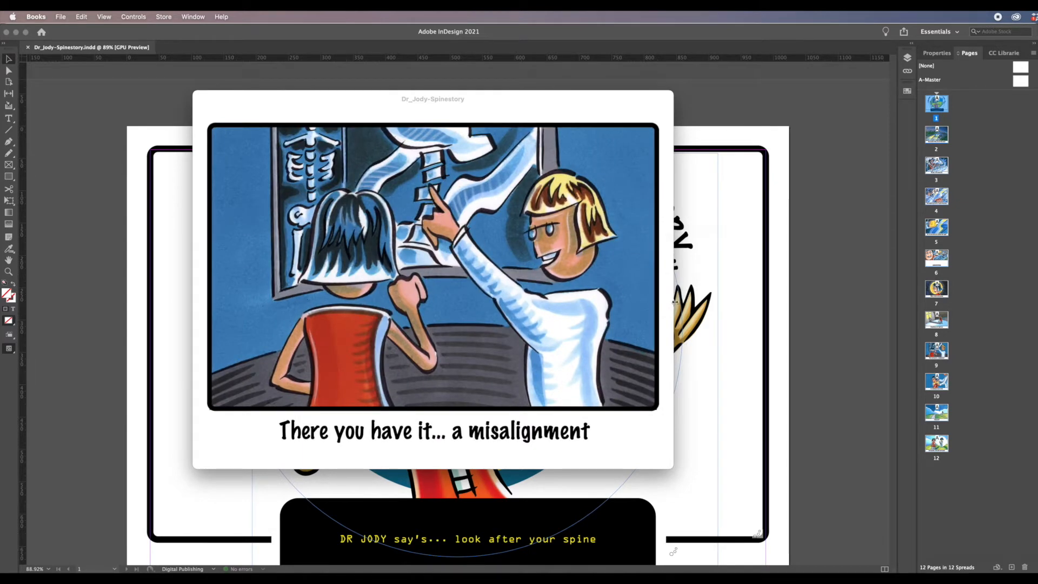
left_click(663, 287)
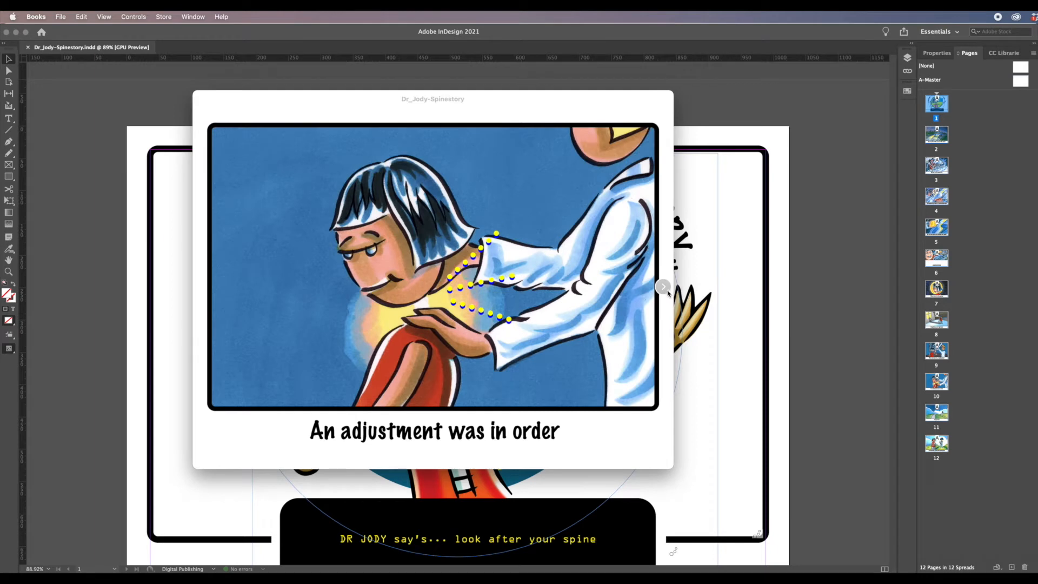
left_click(666, 288)
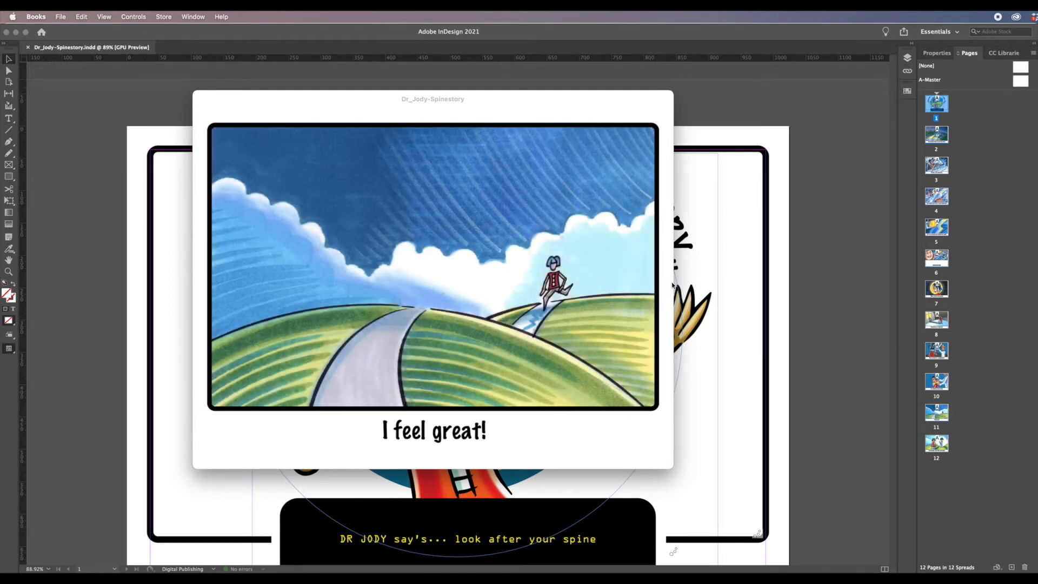
left_click(664, 288)
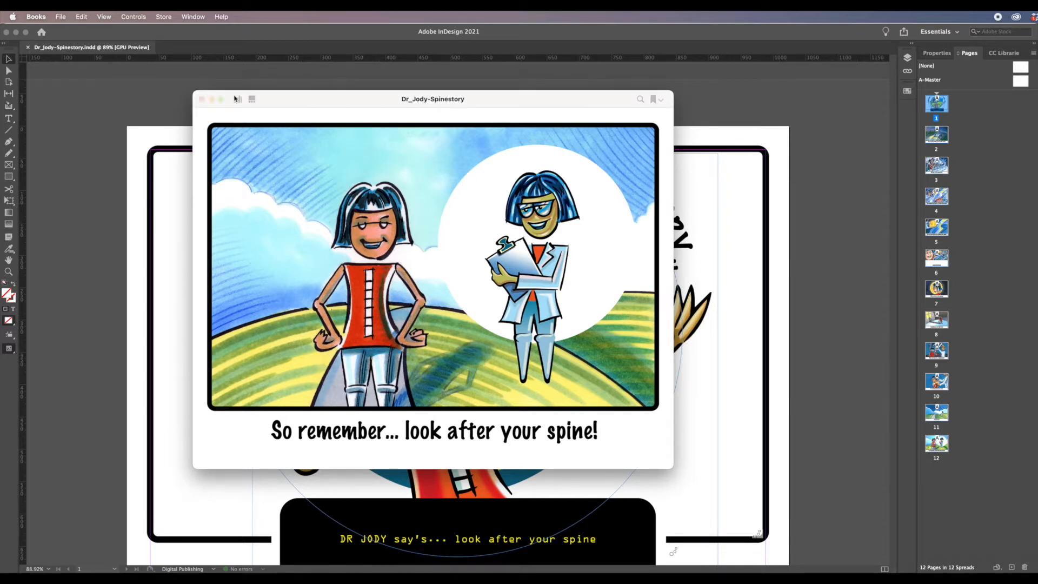
Close the e-book and the Books library, and return to the cover page of Dr_Jody-Spinestory.indd in InDesign
left_click(202, 99)
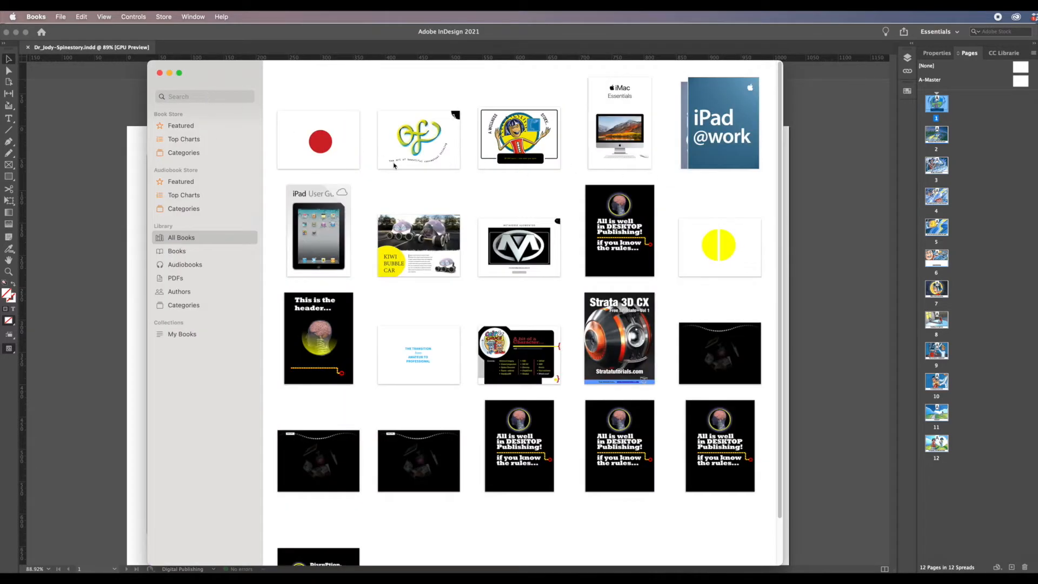
left_click(160, 73)
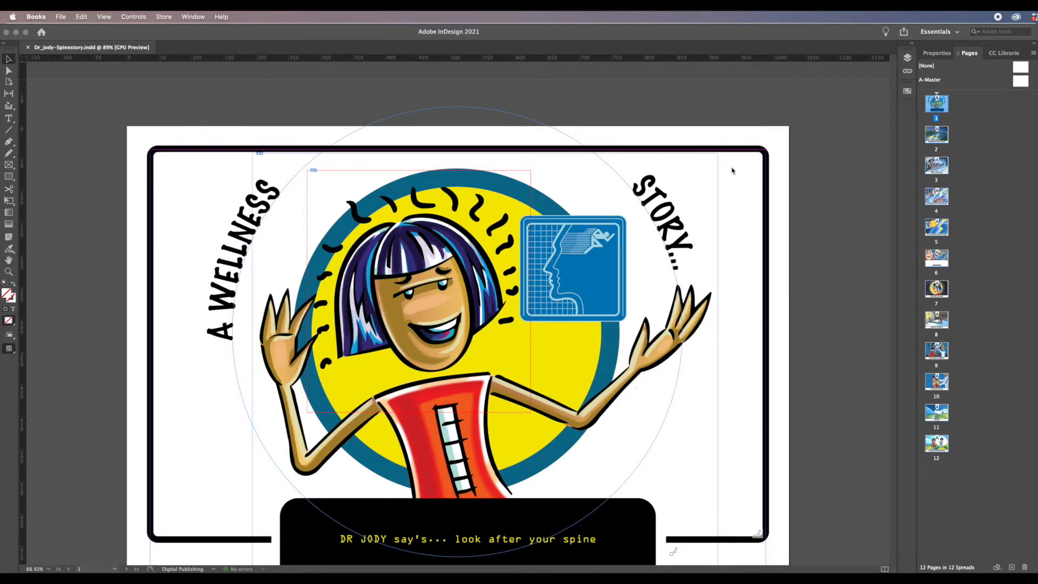
left_click(61, 17)
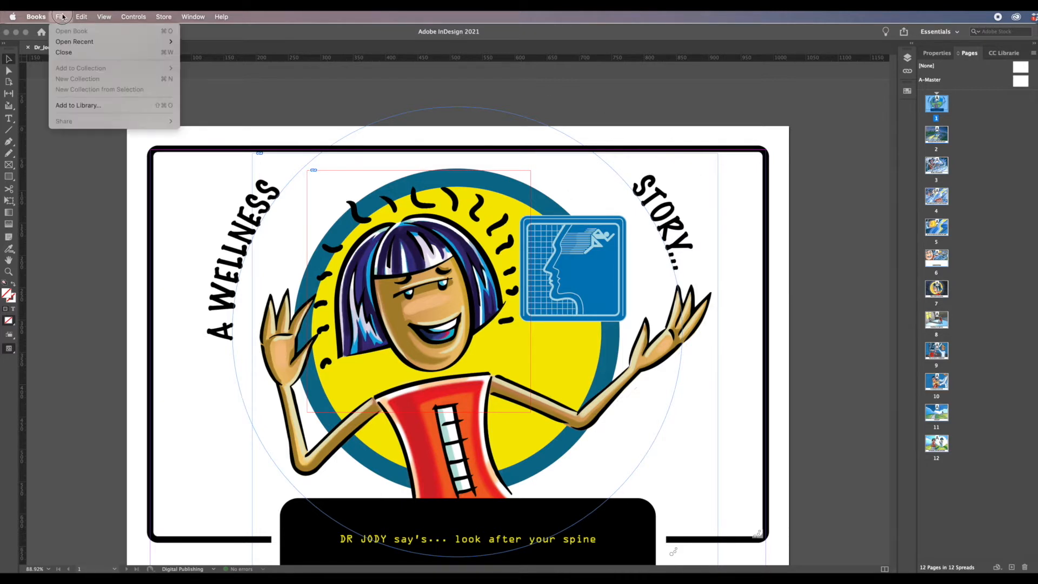
left_click(62, 17)
left_click(55, 140)
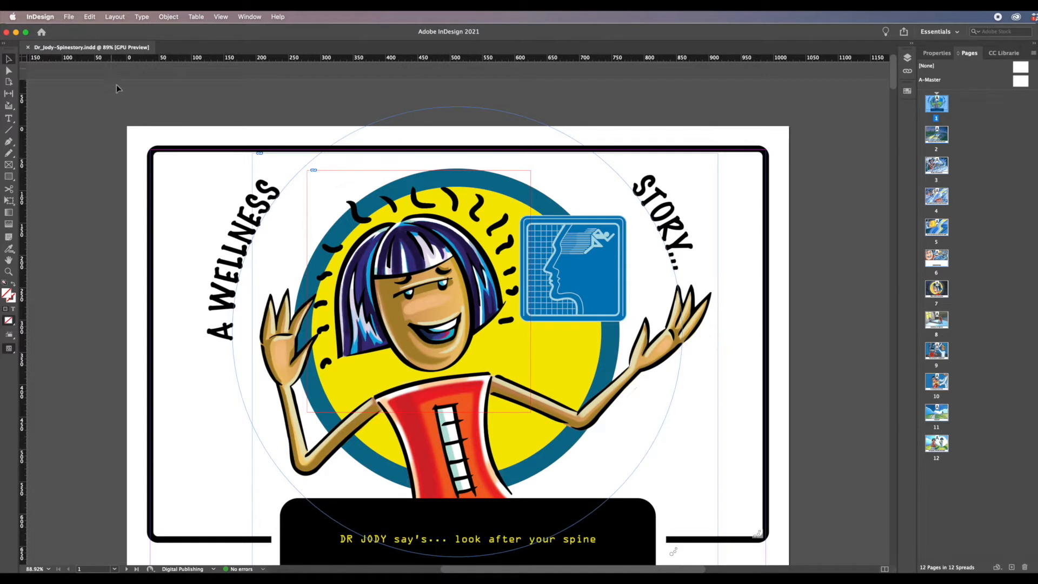
left_click_drag(892, 85, 891, 88)
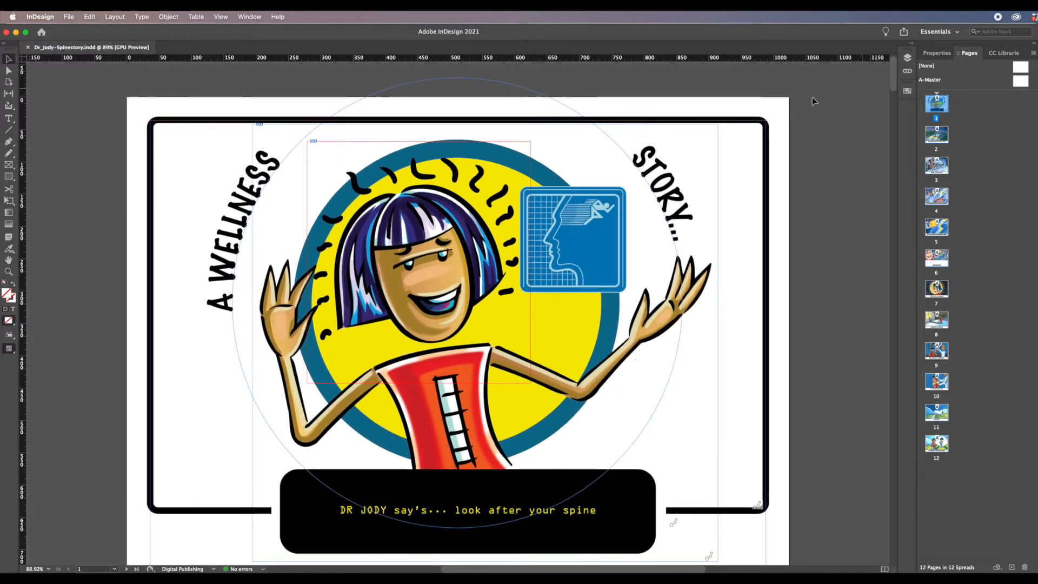
Start a new document from the iPad preset among all the blank mobile presets
left_click(69, 18)
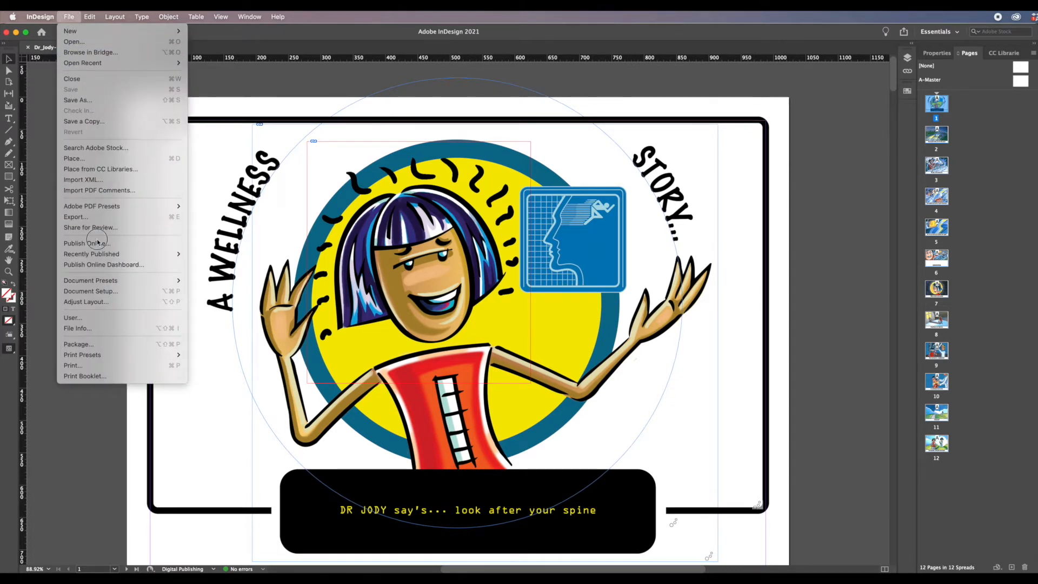
mouse_move(116, 280)
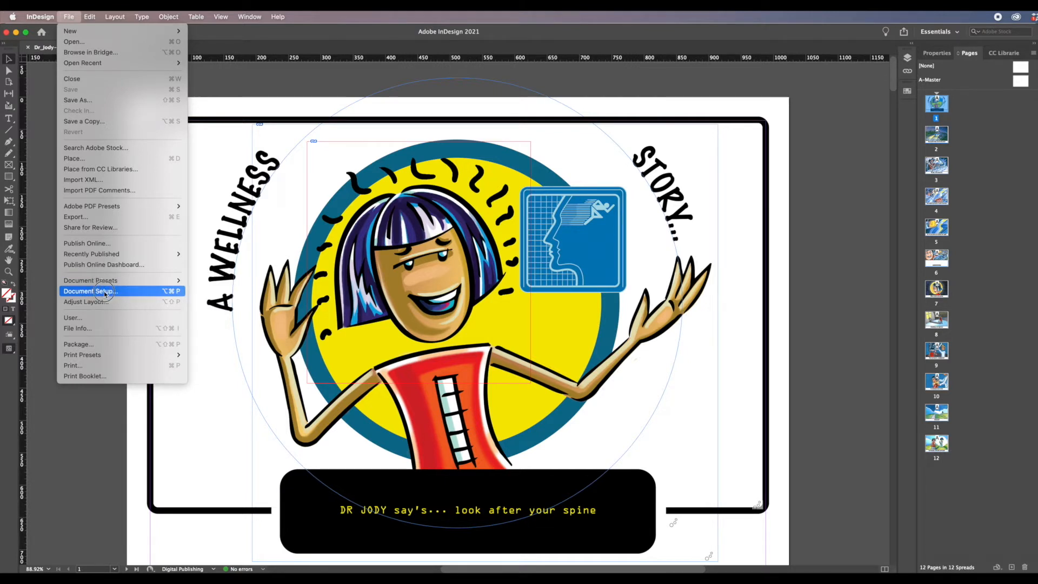
mouse_move(76, 31)
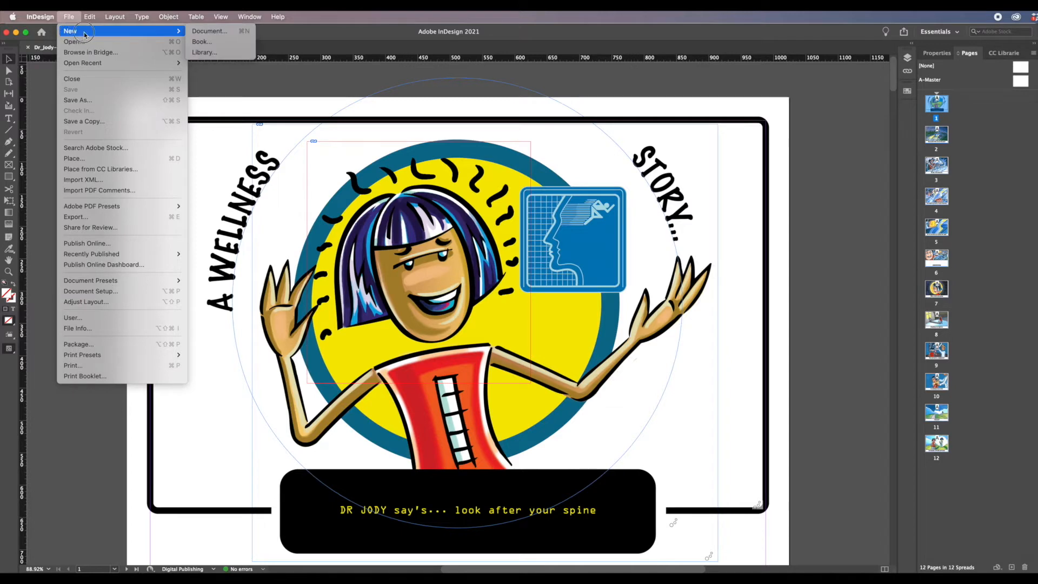
left_click(215, 33)
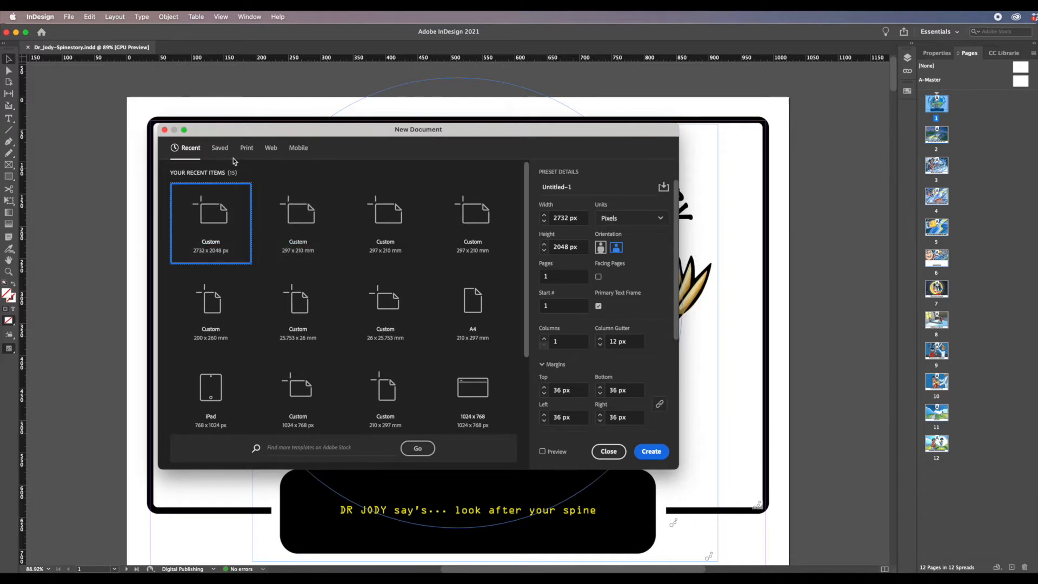
left_click(299, 149)
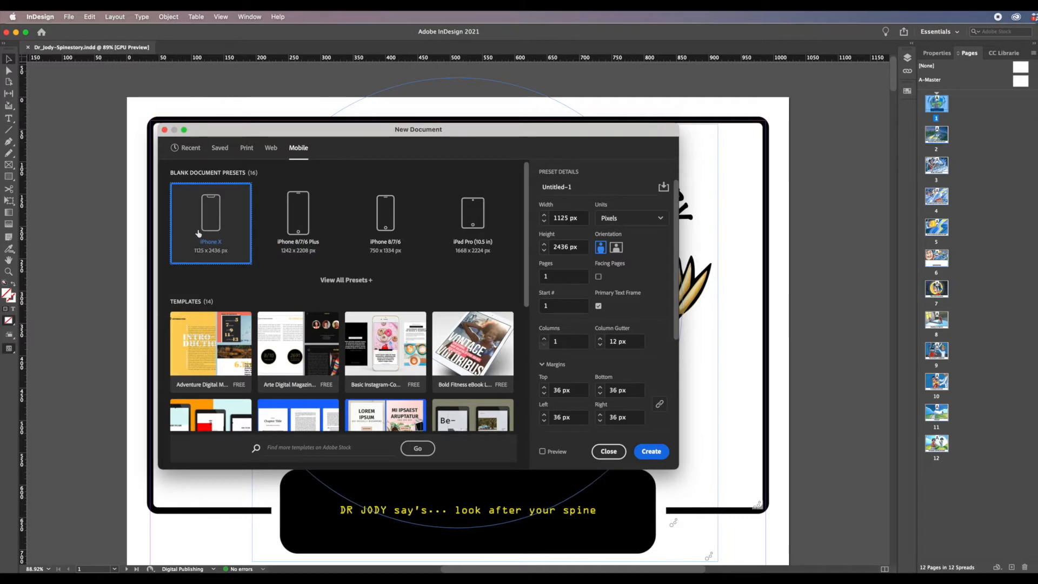
left_click(363, 281)
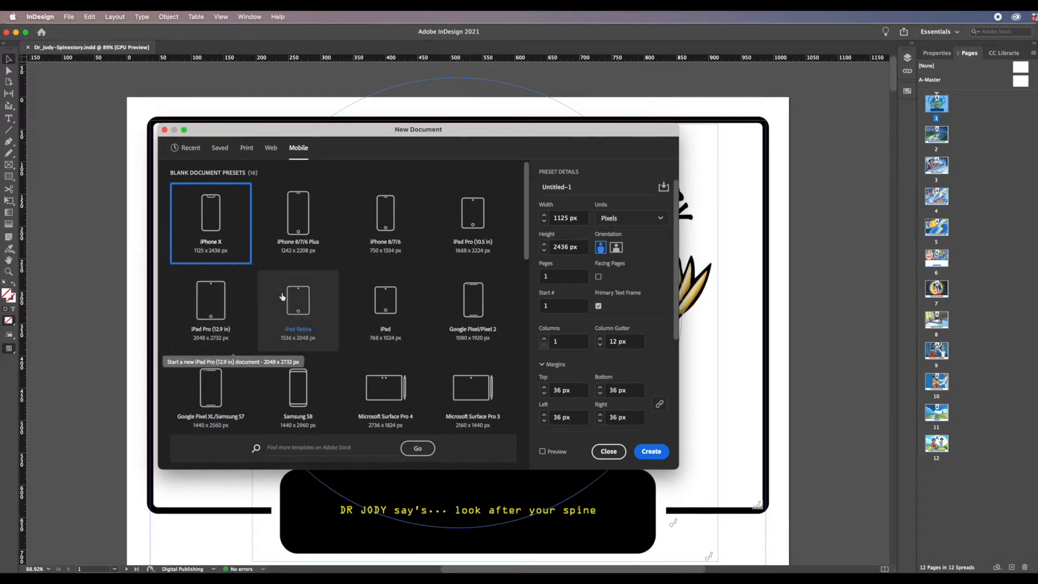
left_click(387, 311)
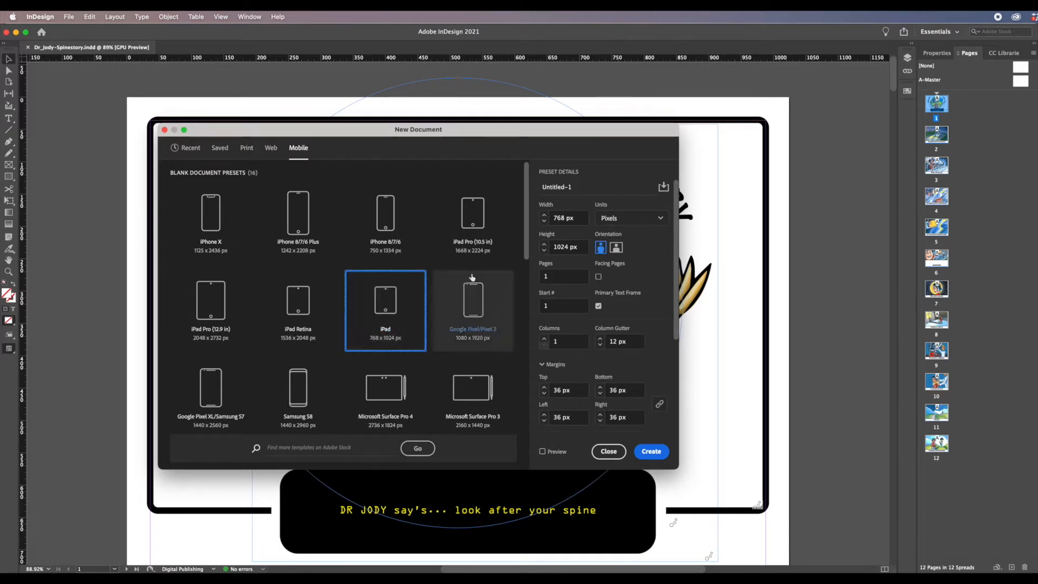
Set the iPad document to landscape orientation with 6 pages and create it
left_click(619, 252)
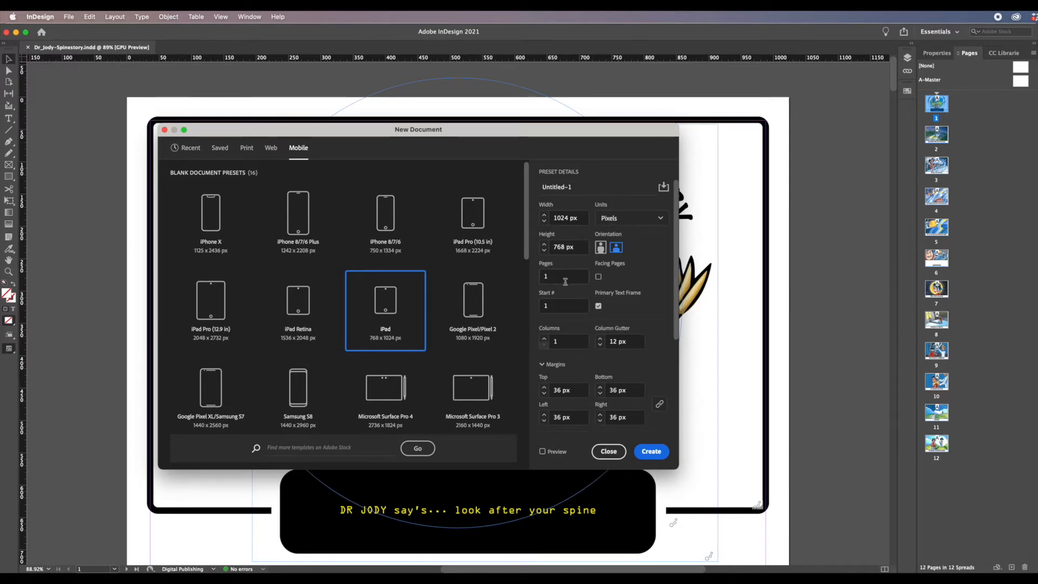
double_click(551, 306)
double_click(548, 276)
type("6")
left_click(652, 452)
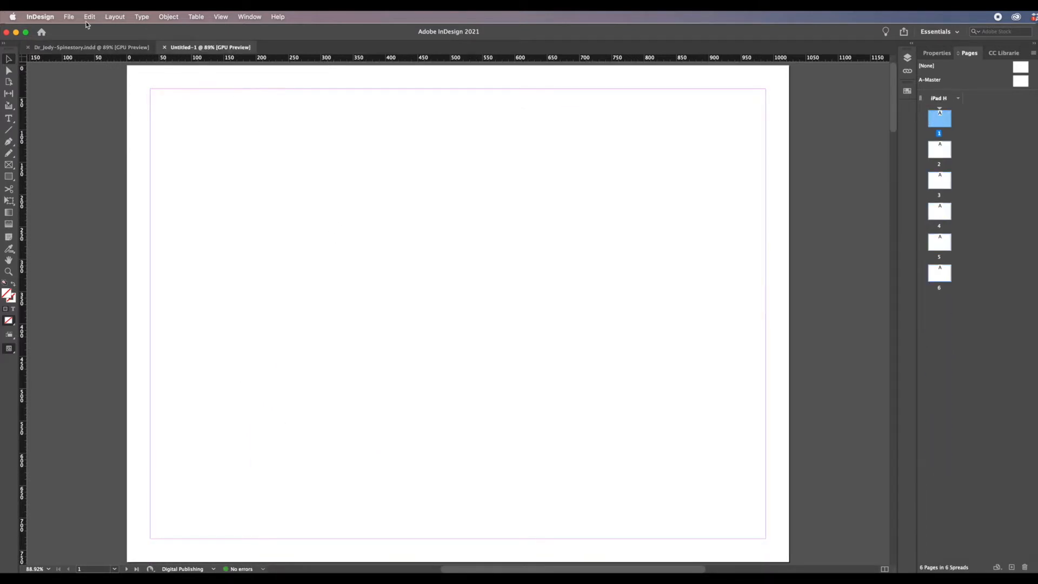
Check the new document's margin and column settings, leaving them as they are
left_click(117, 19)
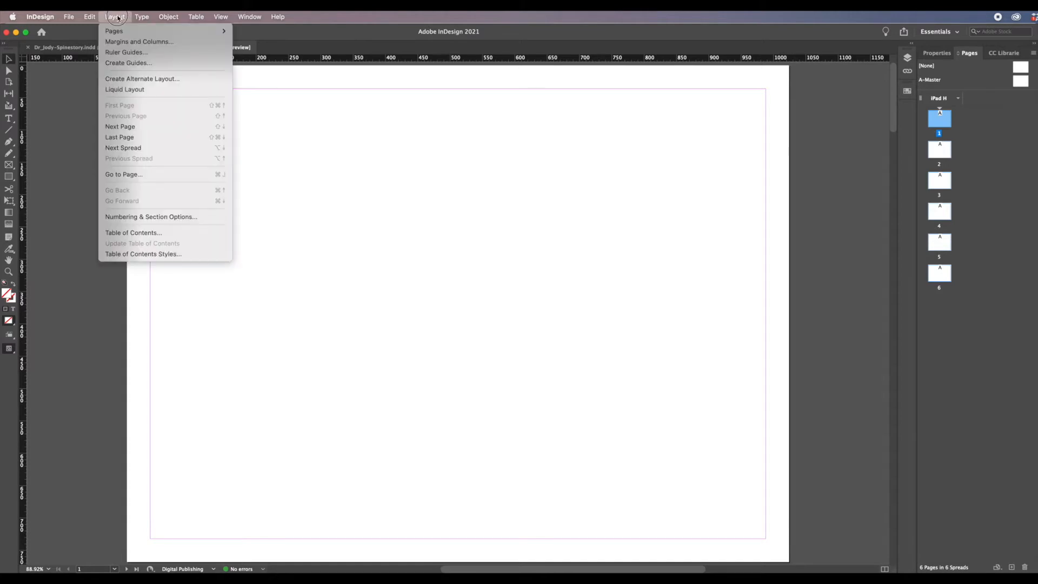
left_click(142, 64)
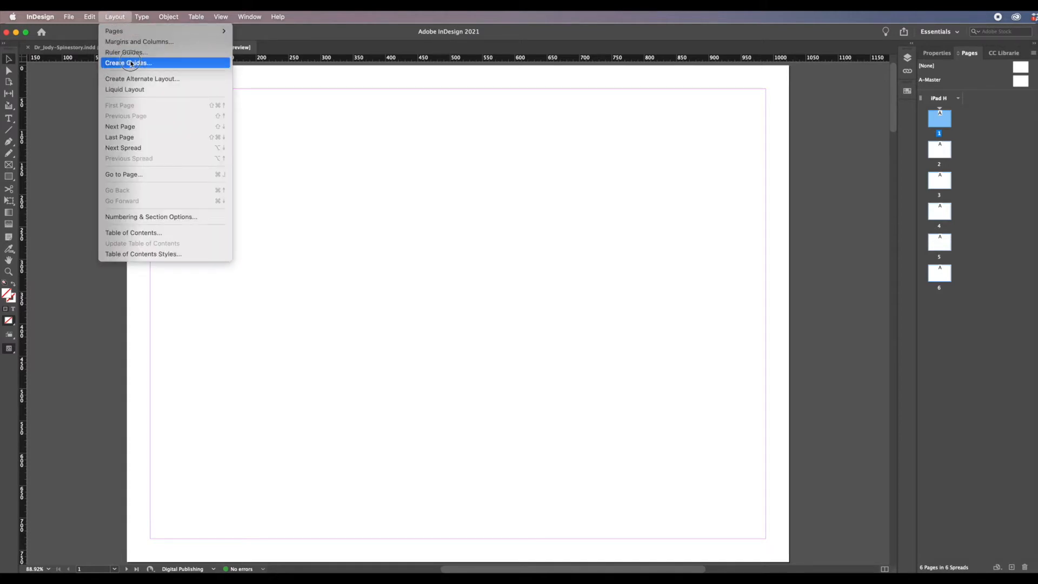
left_click(139, 42)
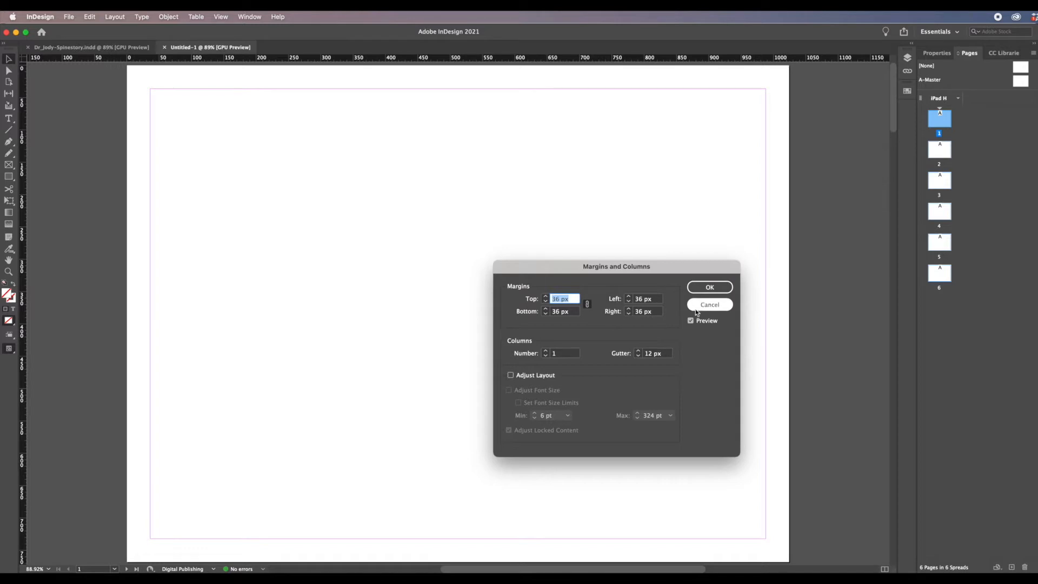
left_click(715, 308)
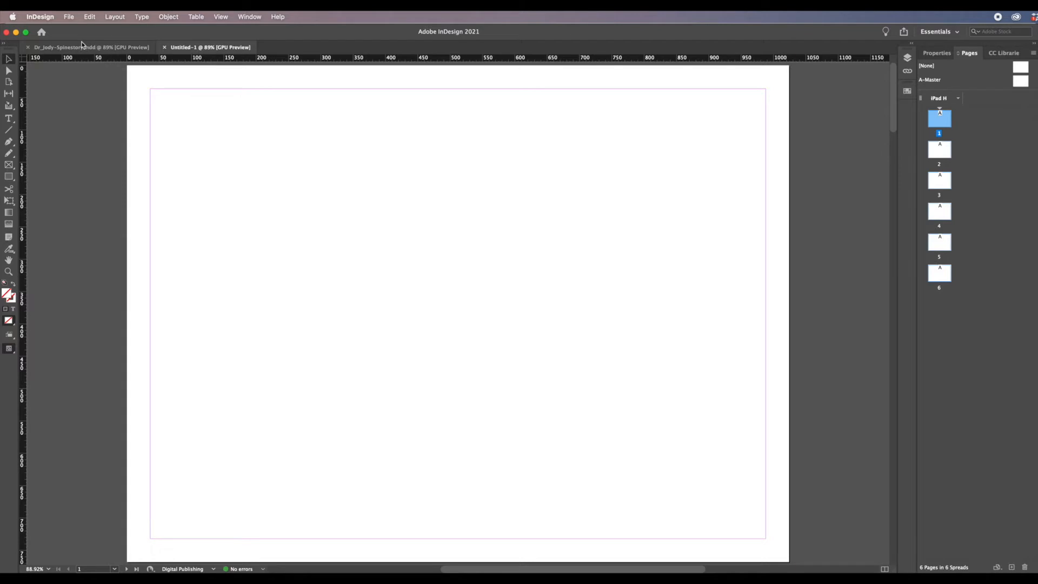
Load Dr_Jody-cover.psd, Frame1.psd, Frame2.psd and Frame3.psd from the Dr Jody storybook folder for placing
left_click(69, 17)
mouse_move(71, 33)
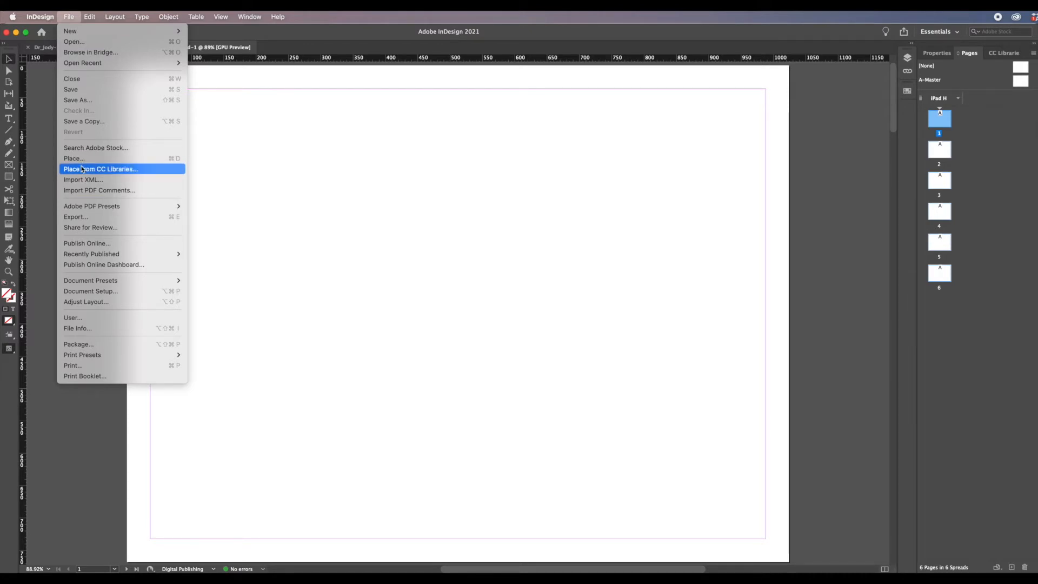
left_click(79, 161)
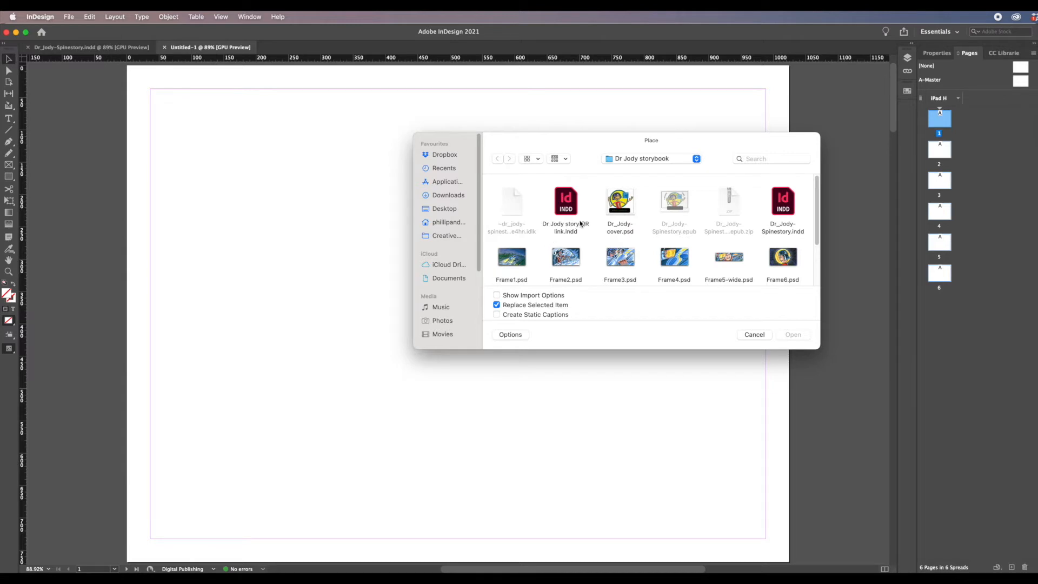
left_click(620, 206)
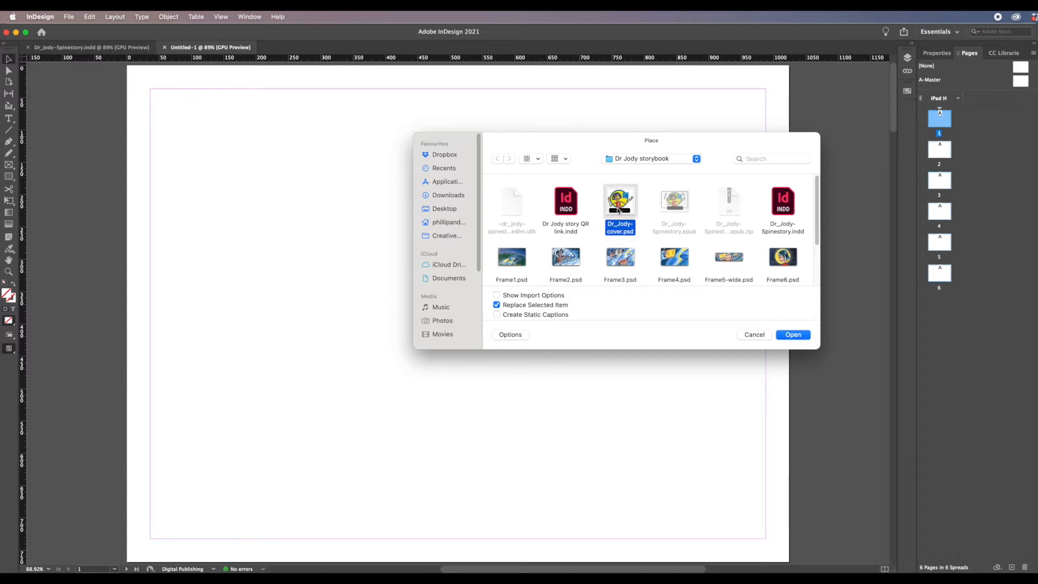
left_click(508, 261, "super")
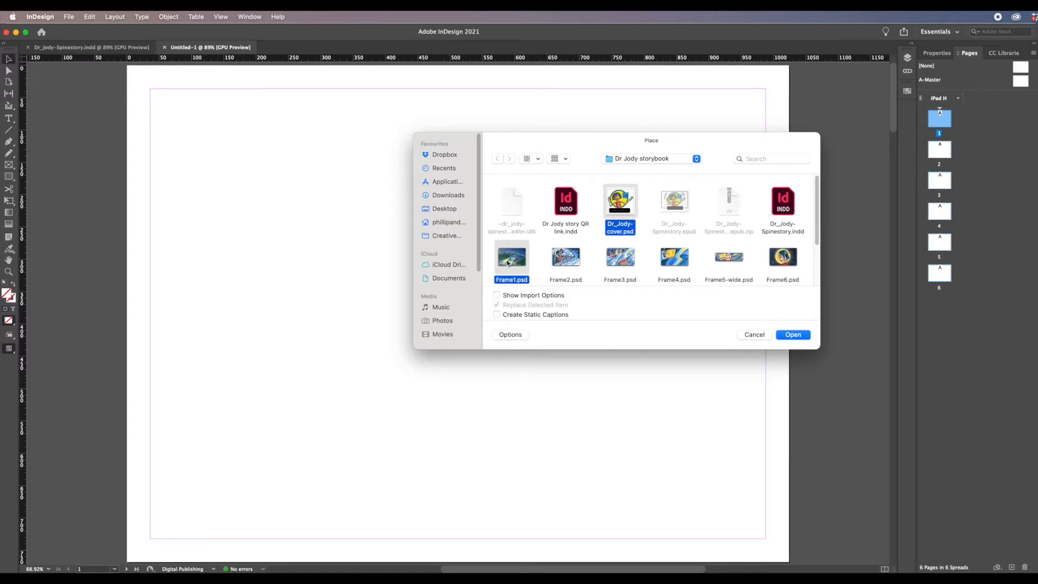
left_click(572, 259, "super")
left_click(633, 262, "super")
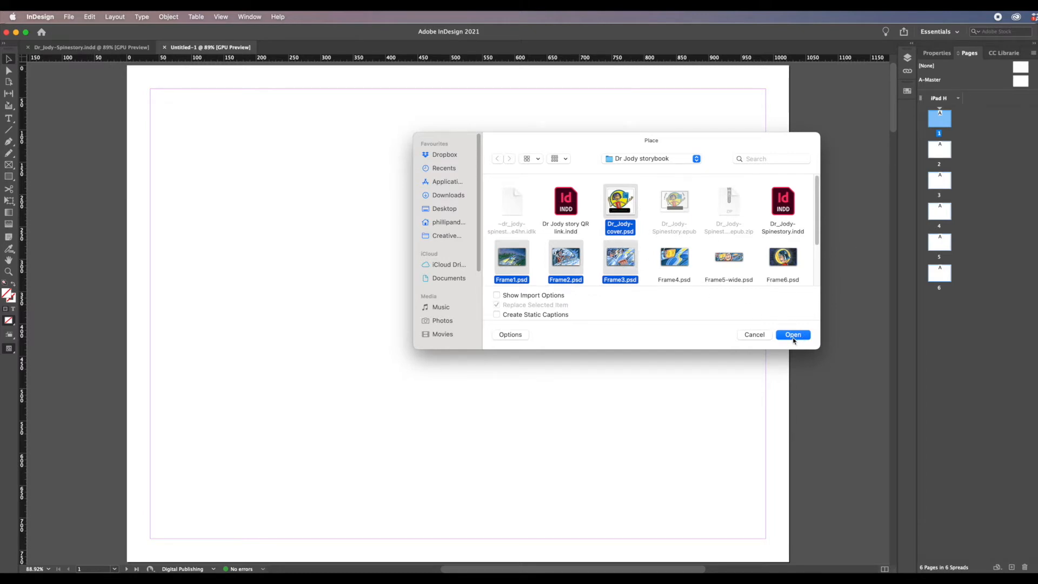
left_click(793, 335)
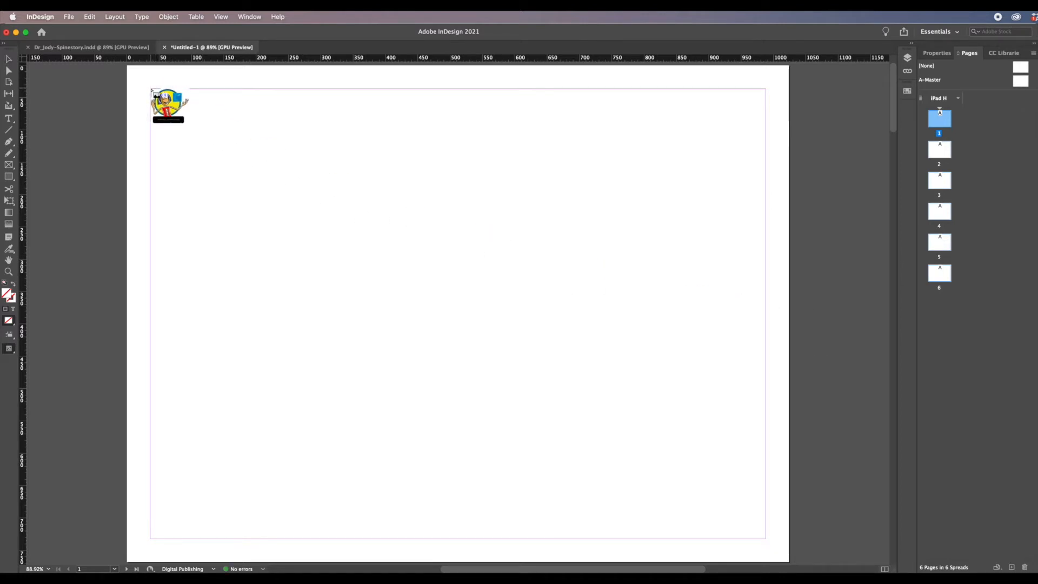
Place the cover image on page 1 at full margin height and Frame1 across the margin width of page 2
left_click_drag(152, 90, 629, 478)
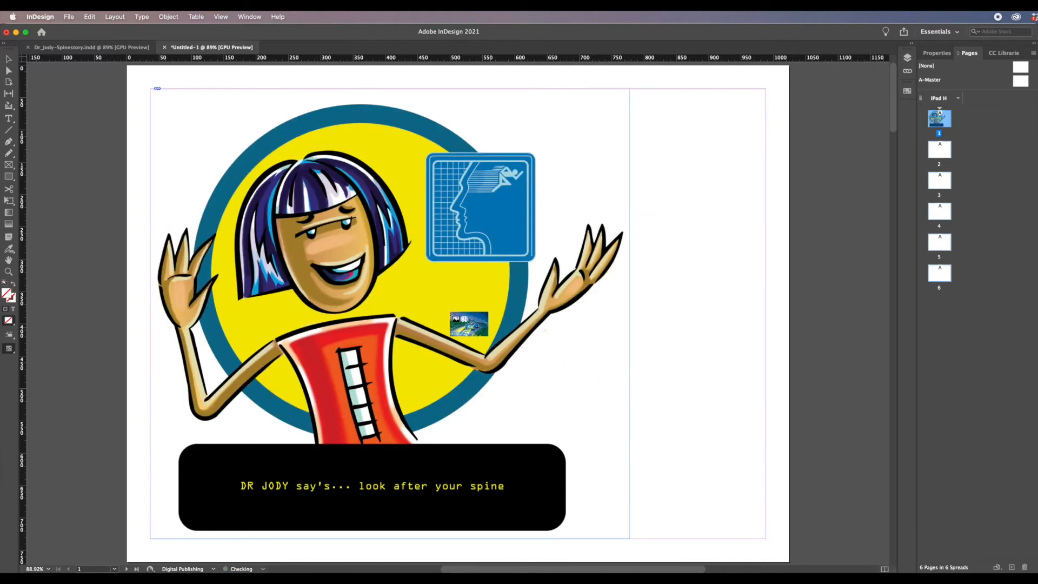
left_click_drag(892, 122, 879, 206)
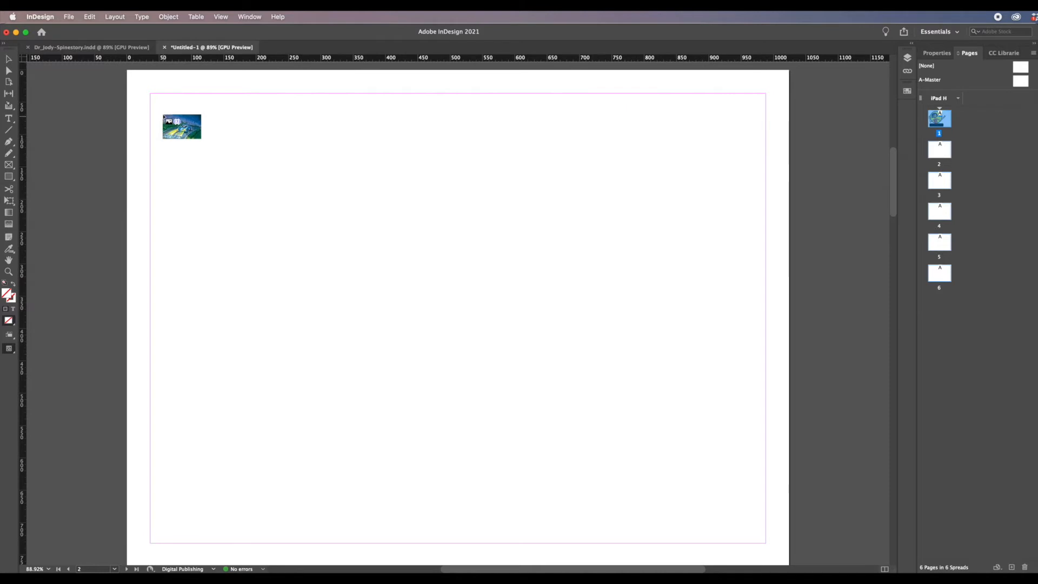
left_click_drag(150, 94, 769, 547)
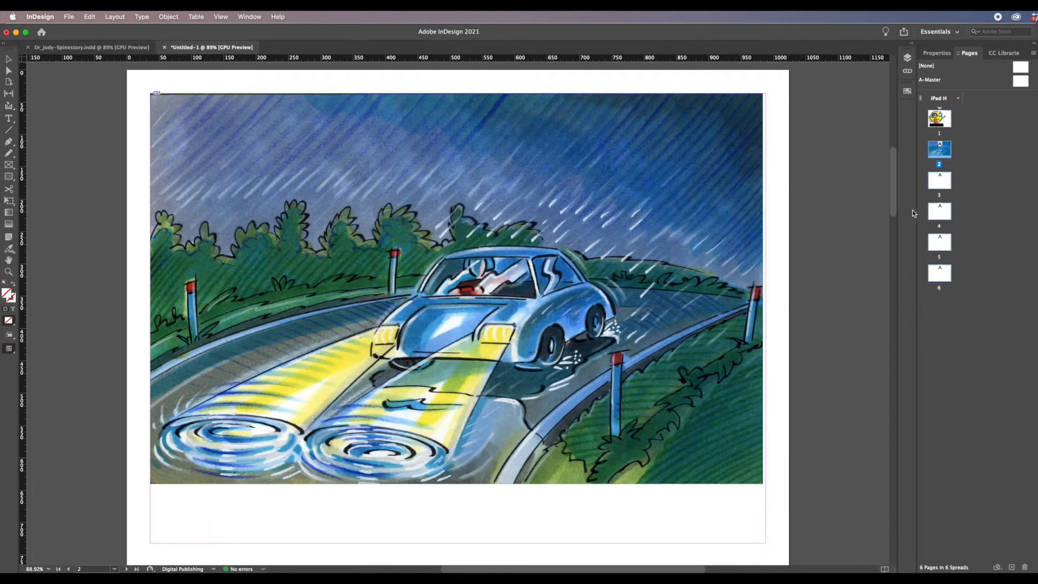
Place Frame2 on page 3 and Frame3 on page 4, each from the upper-left margin corner across the margin width
left_click_drag(898, 202, 885, 296)
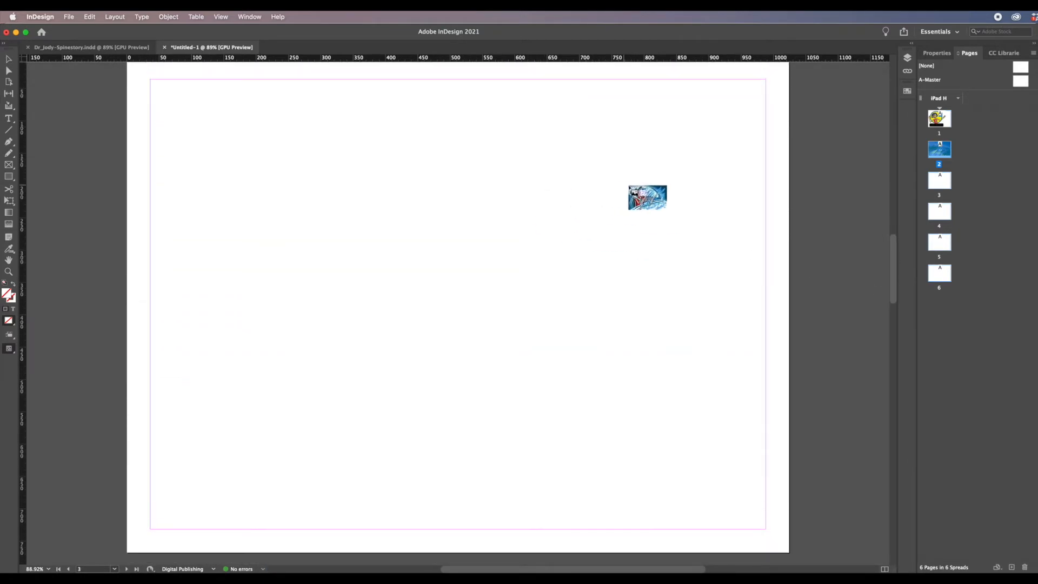
left_click_drag(151, 80, 763, 498)
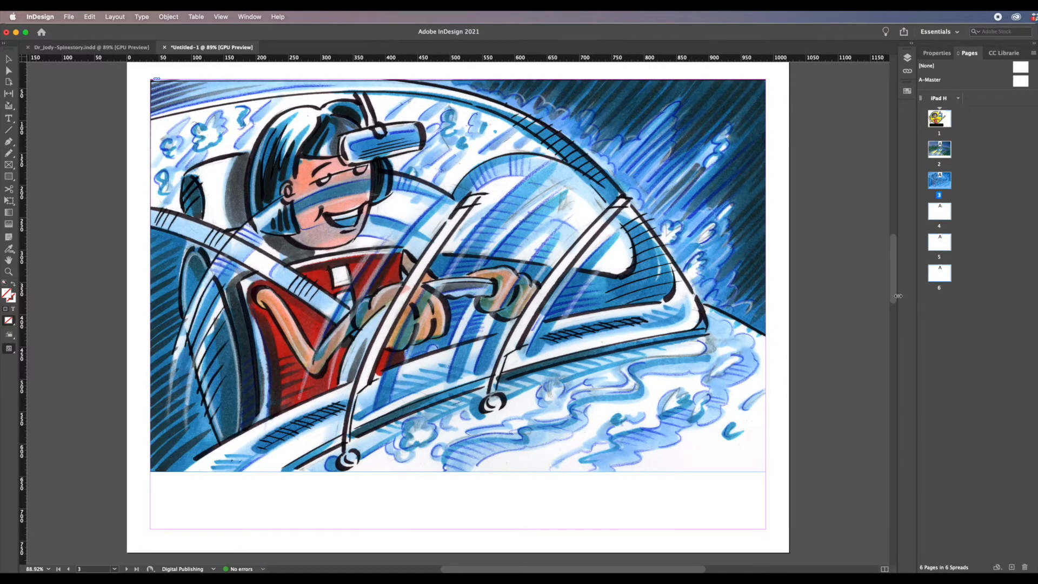
left_click_drag(897, 296, 890, 374)
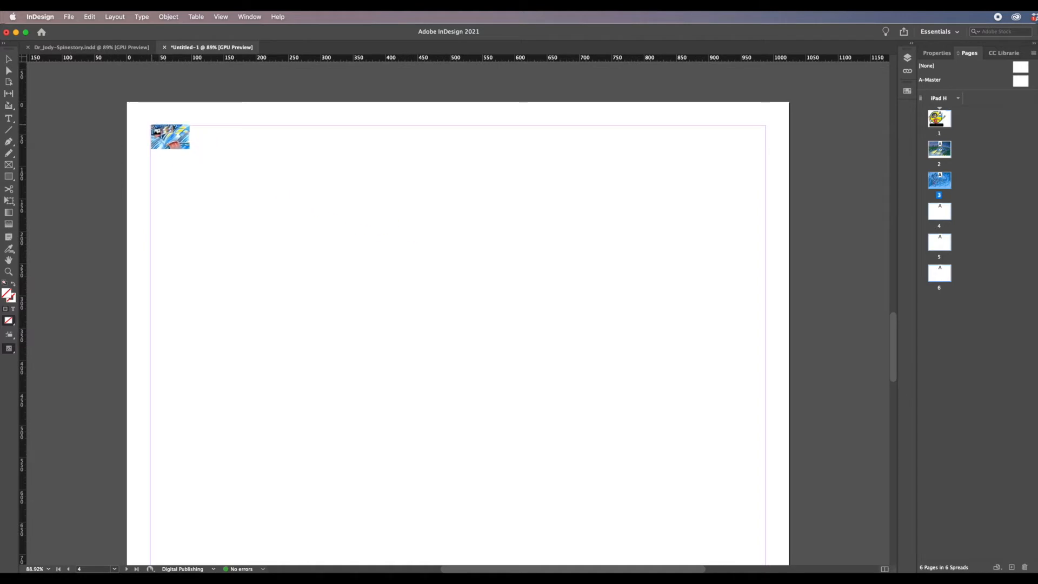
left_click_drag(151, 125, 766, 518)
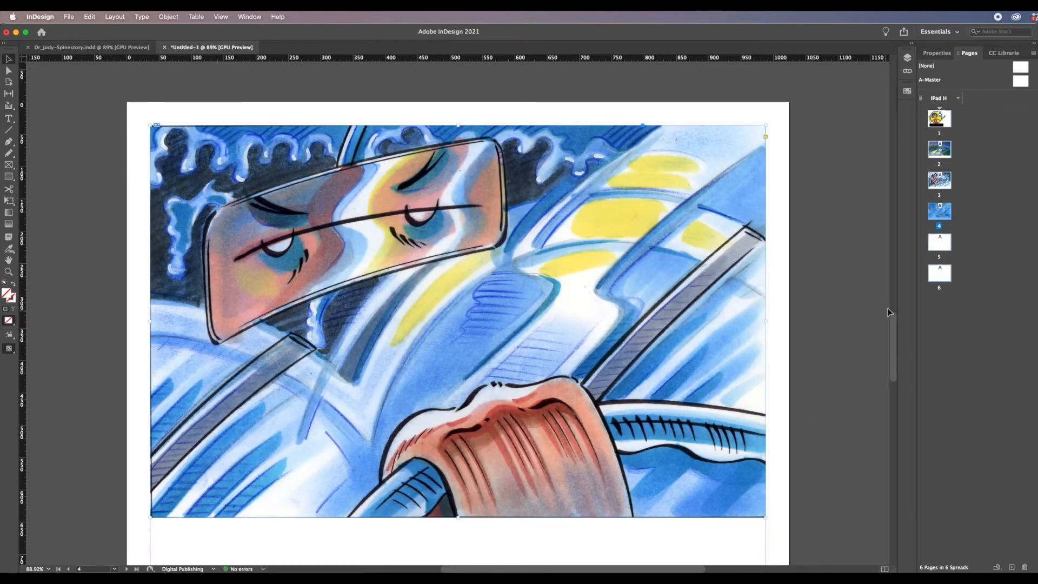
Examine the cover page layout in Dr_Jody-Spinestory.indd for comparison, and return to the Untitled-1 document
left_click_drag(889, 337, 888, 286)
left_click(108, 47)
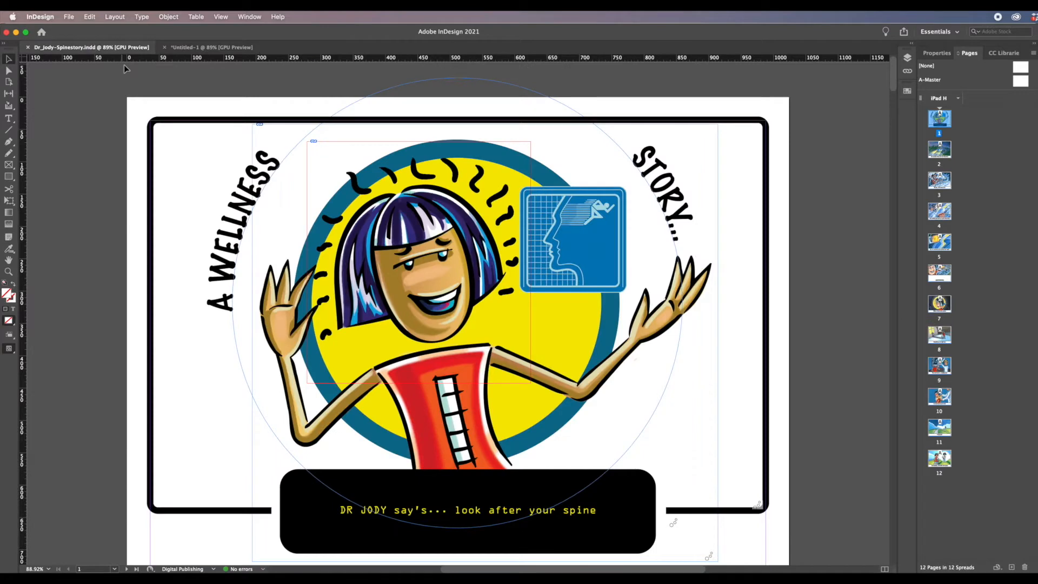
left_click_drag(894, 86, 893, 65)
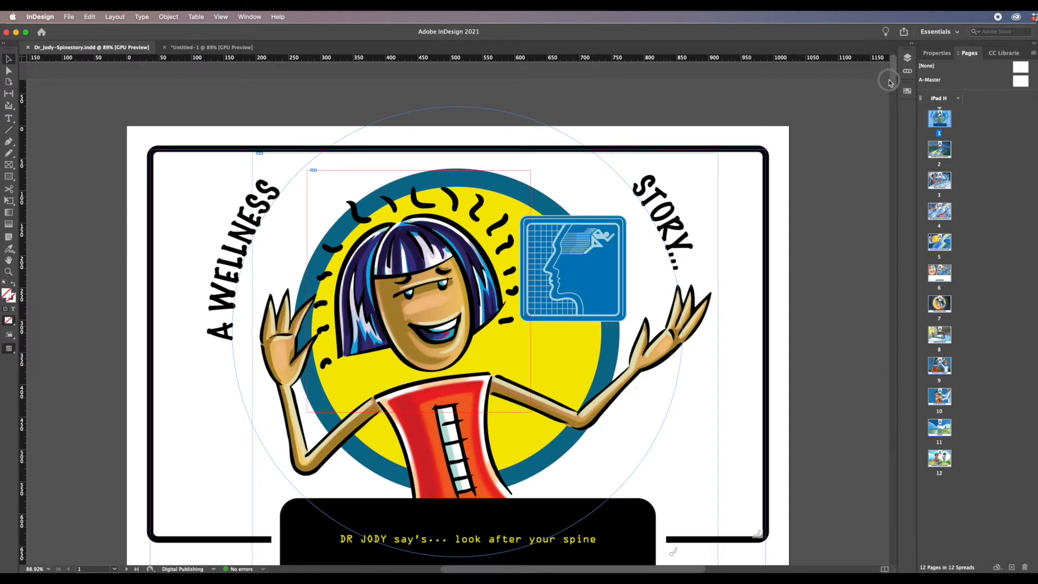
left_click_drag(889, 83, 892, 154)
left_click(216, 48)
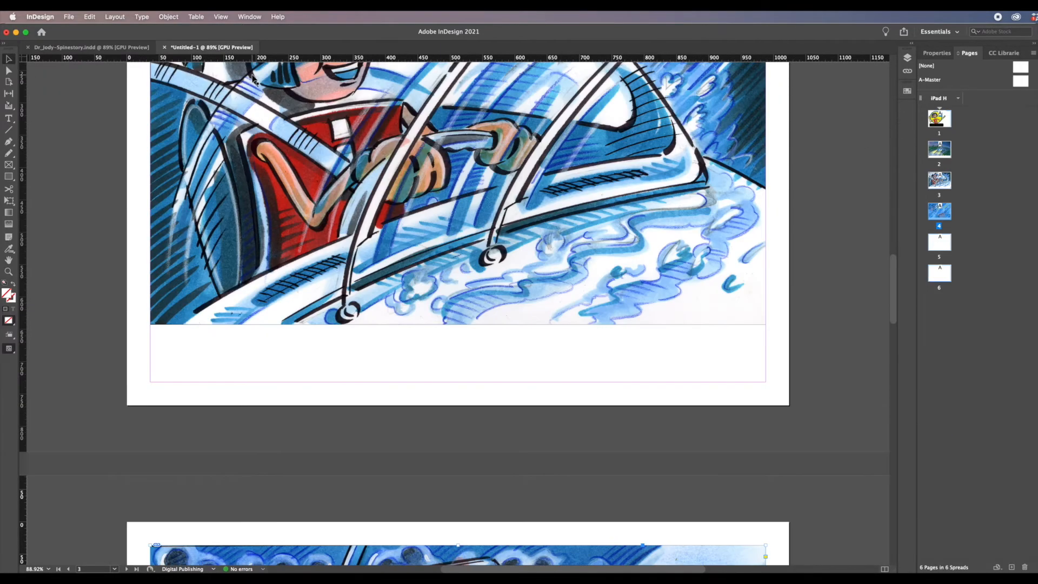
Move the cover image on page 1 about 125 px to the right
mouse_move(892, 274)
left_mouse_down()
mouse_move(830, 75)
mouse_move(828, 88)
left_mouse_up()
left_click(390, 312)
mouse_move(356, 283)
left_mouse_down()
mouse_move(453, 277)
mouse_move(437, 275)
left_mouse_up()
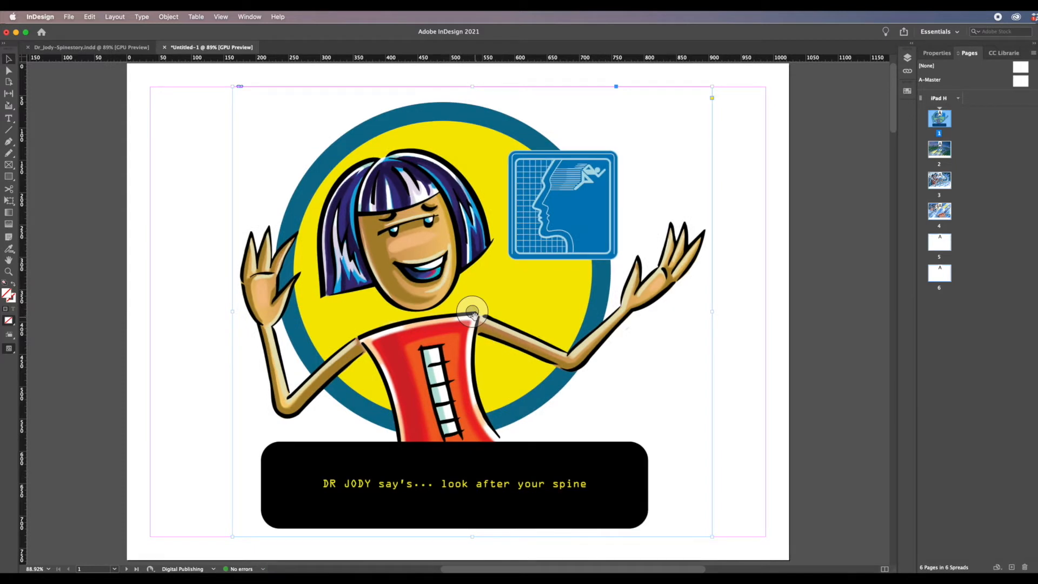
Try shifting the cover picture inside its frame, and undo both that shift and the text frame's move
left_click_drag(474, 312, 553, 309)
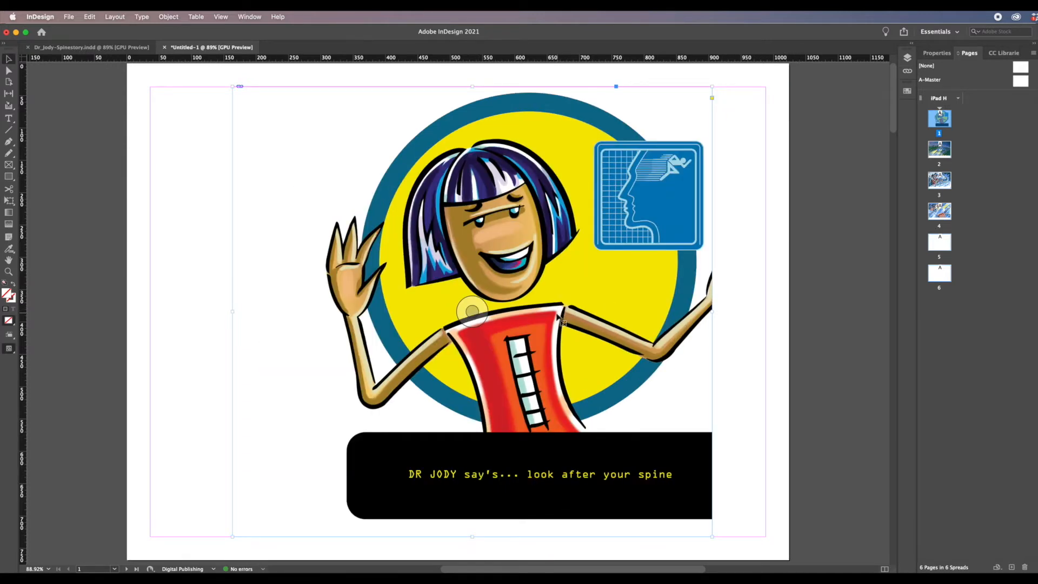
key("super+z")
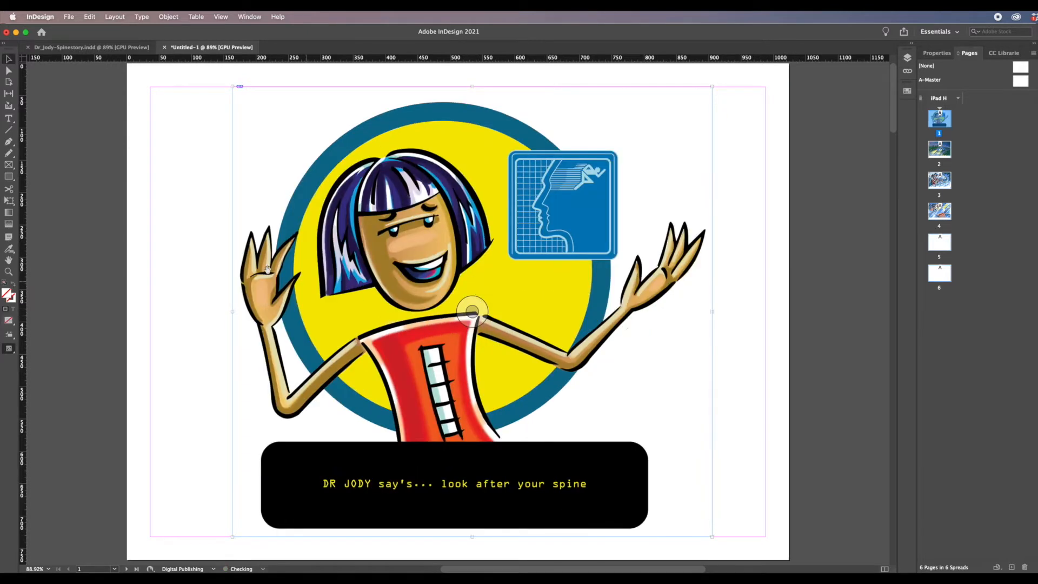
double_click(374, 200)
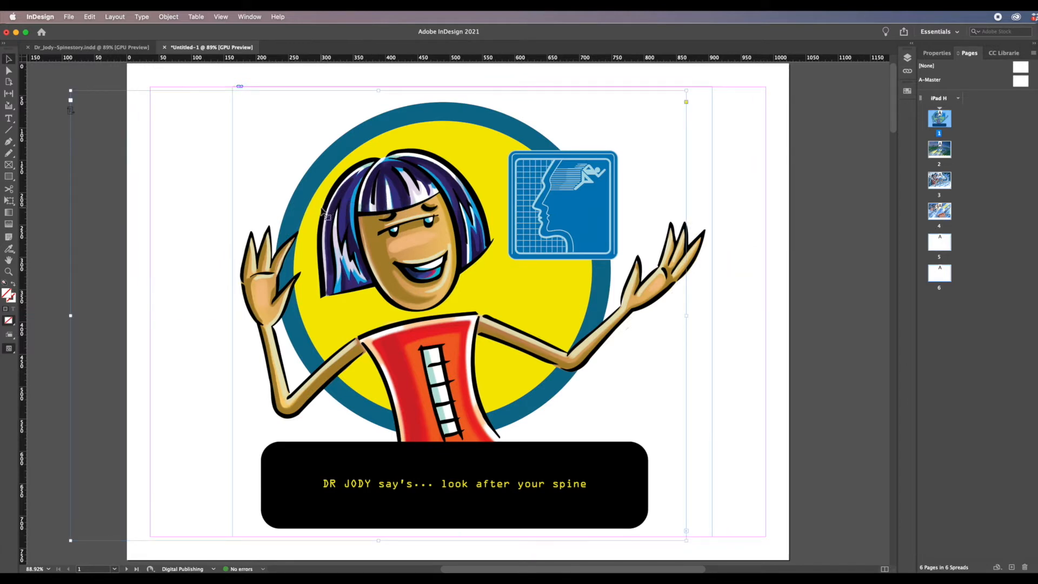
key("super+z")
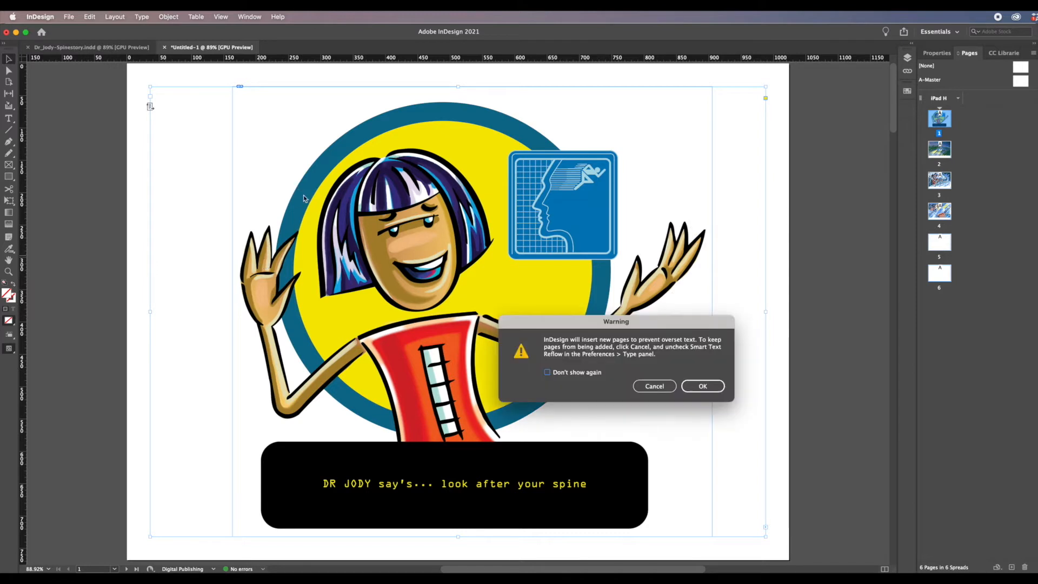
left_click(703, 386)
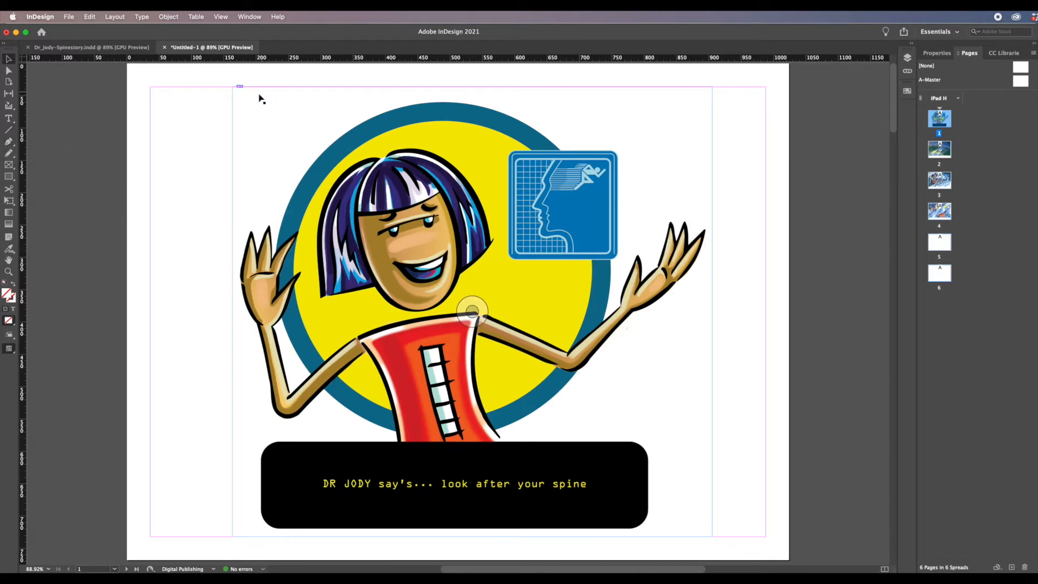
Examine the cover page's curved title in Dr_Jody-Spinestory.indd for comparison, and return to the Untitled-1 document
left_click(90, 47)
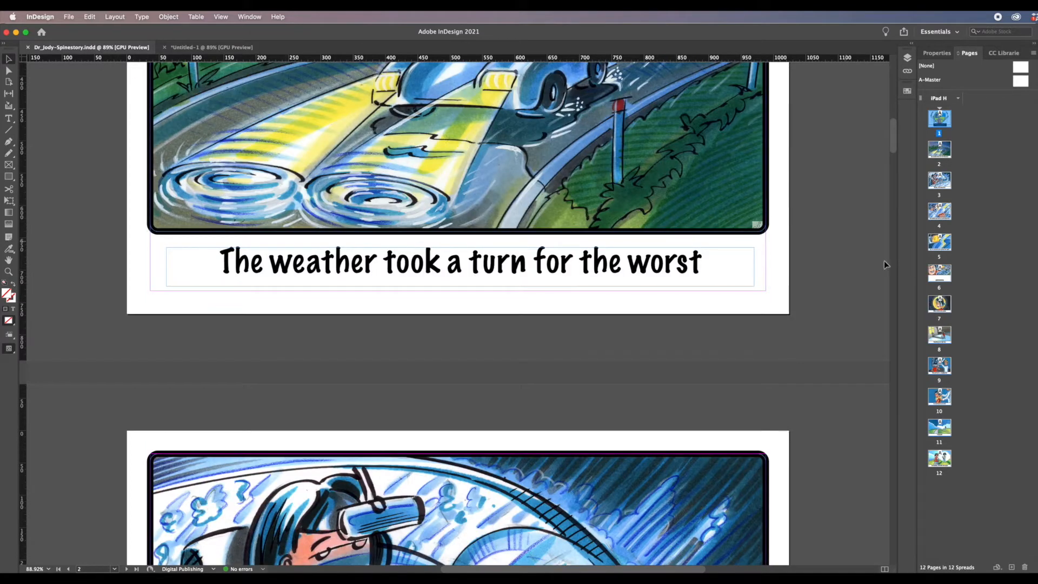
left_click_drag(894, 146, 896, 84)
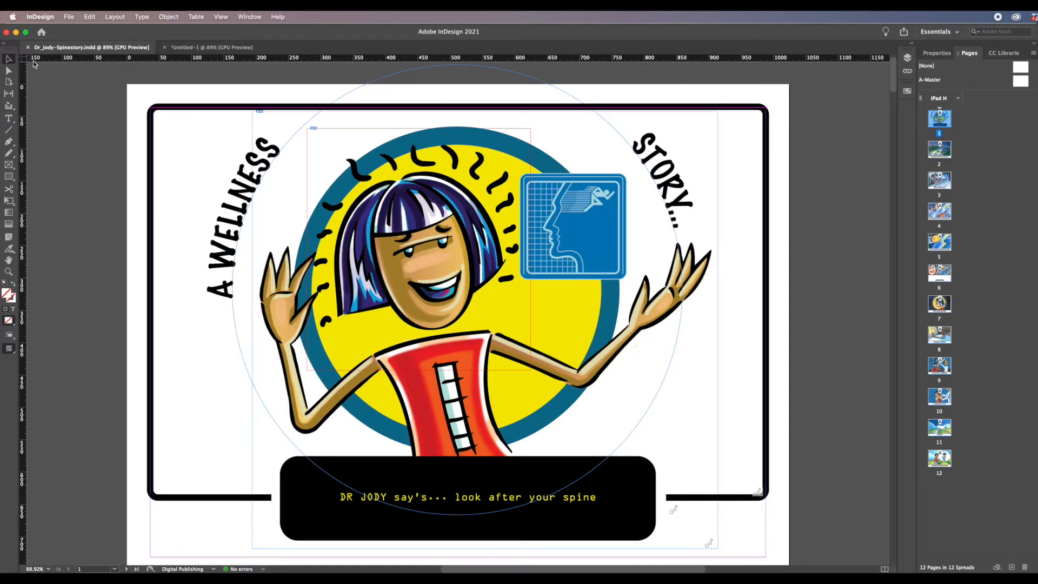
left_click(214, 47)
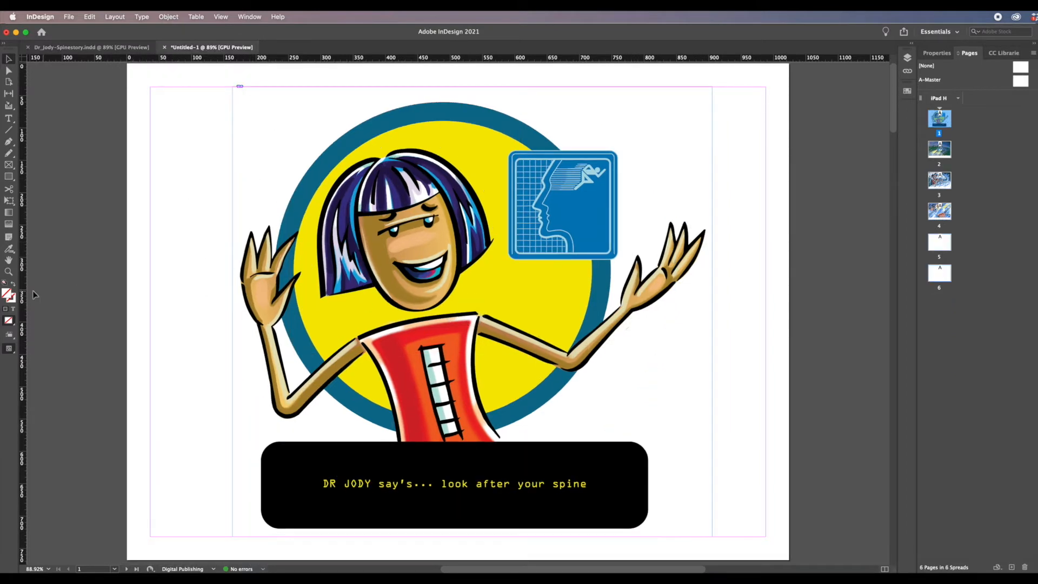
Draw a wavy open path with the Pen tool across the cover figure, about 784 px wide and 355 px high
left_click(10, 142)
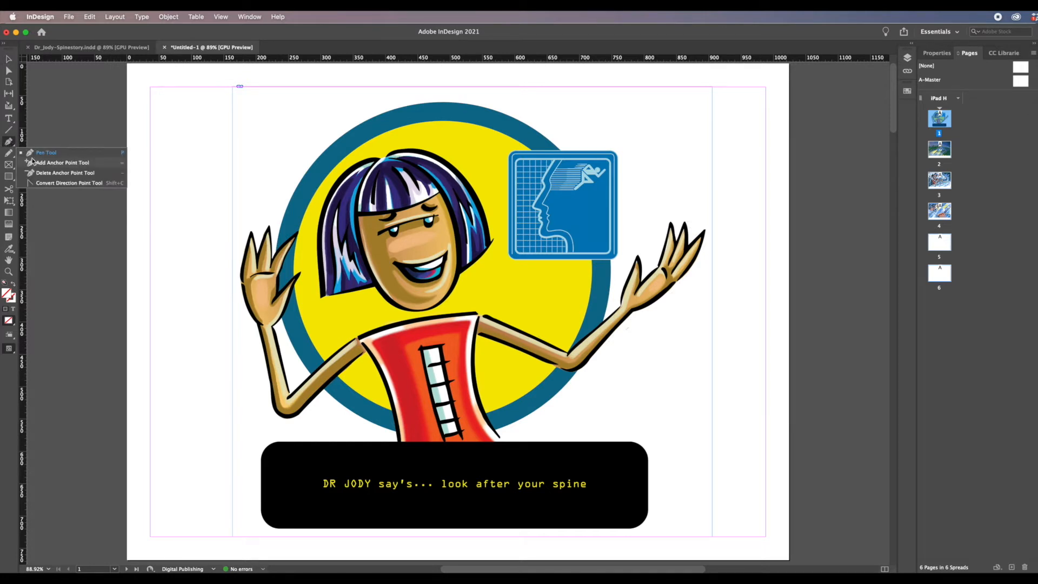
left_click(187, 356)
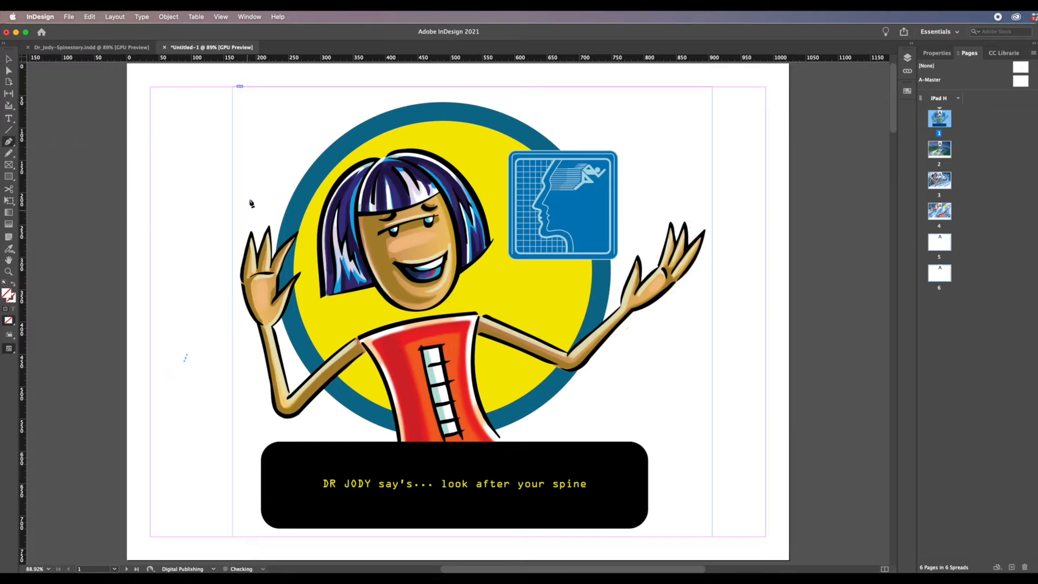
left_click_drag(270, 192, 357, 215)
left_click_drag(481, 146, 514, 107)
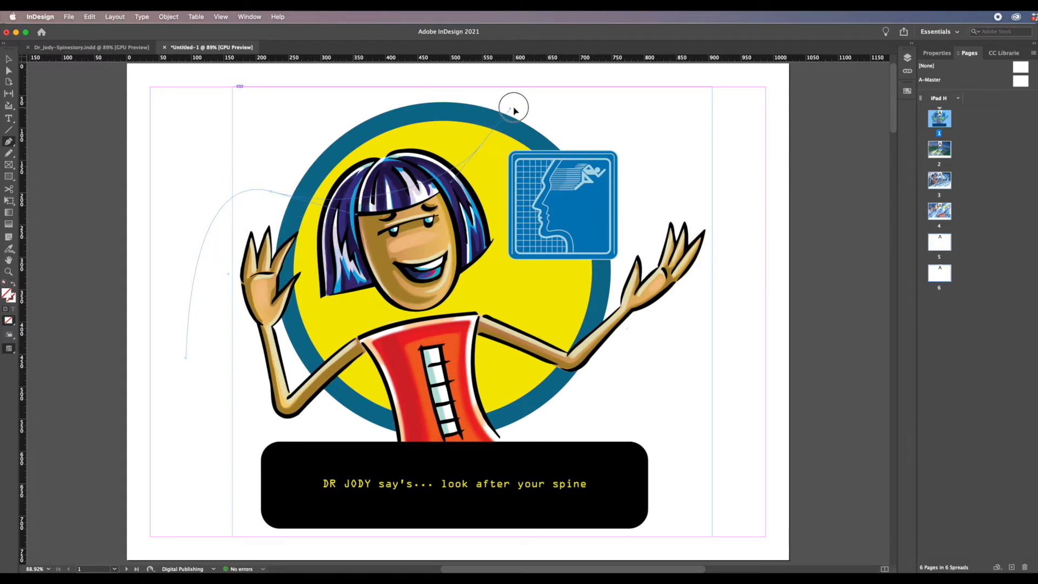
left_click_drag(692, 186, 752, 235)
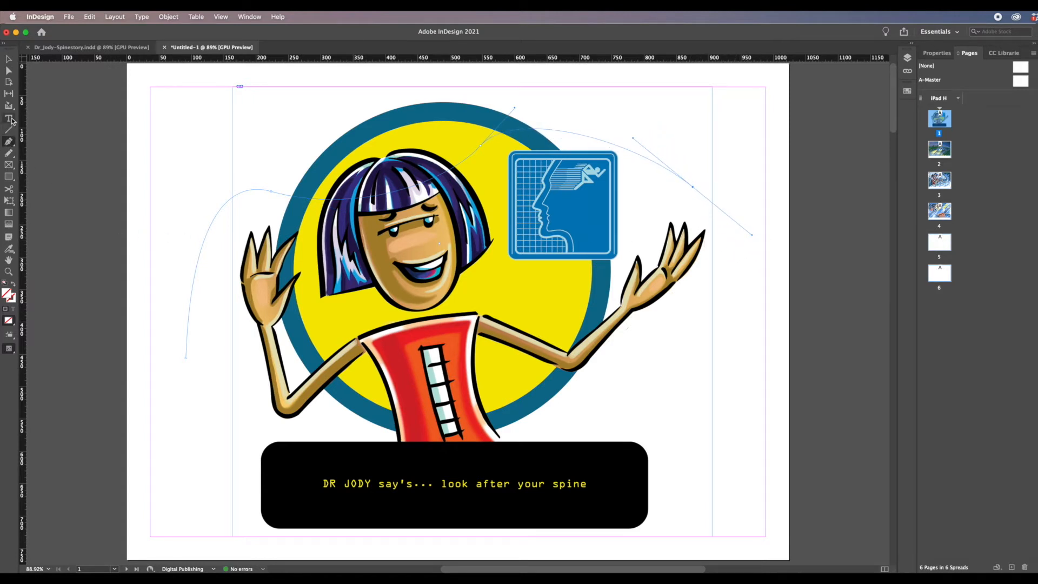
Add the text "A Wellness Story" along the curved path and set its font size to 72 pt
left_click_drag(9, 118, 52, 140)
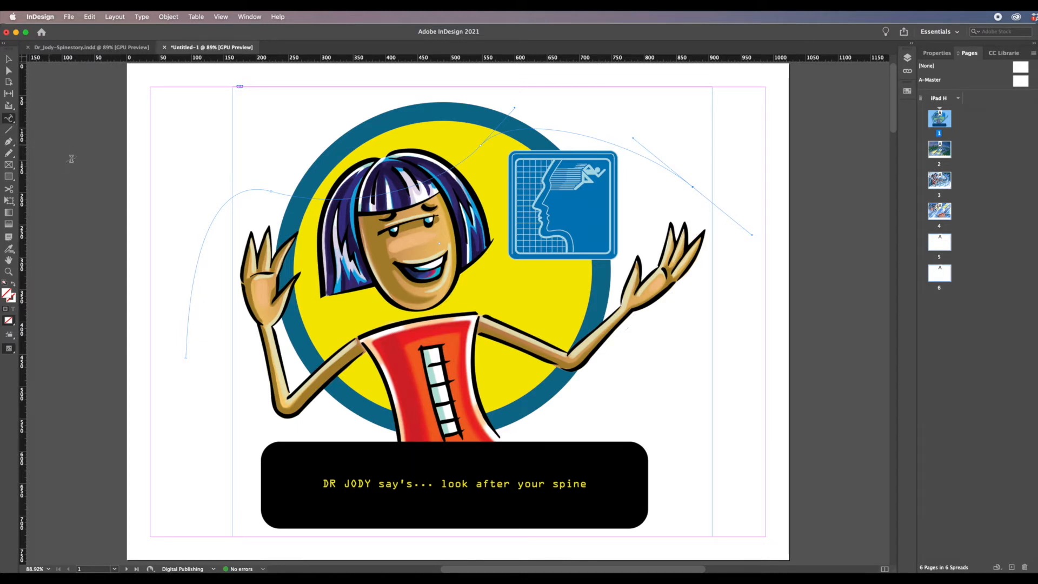
left_click(207, 231)
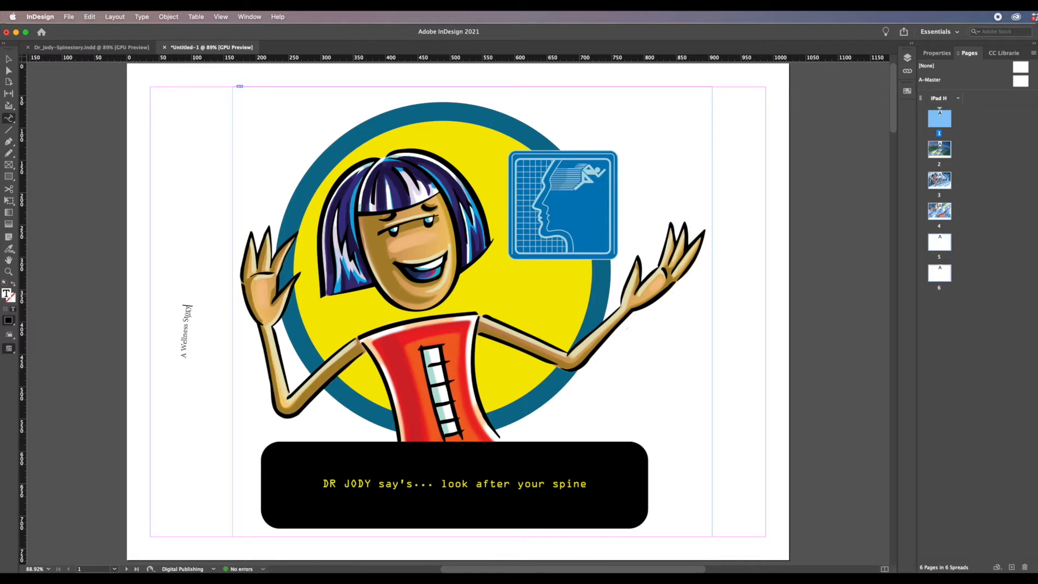
left_click_drag(187, 306, 186, 359)
left_click(936, 53)
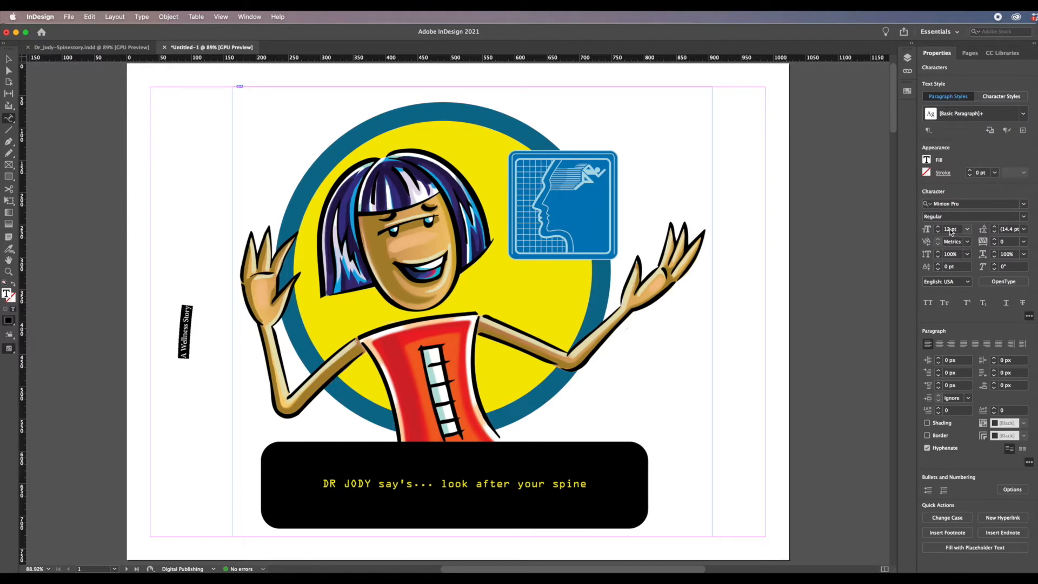
left_click(967, 229)
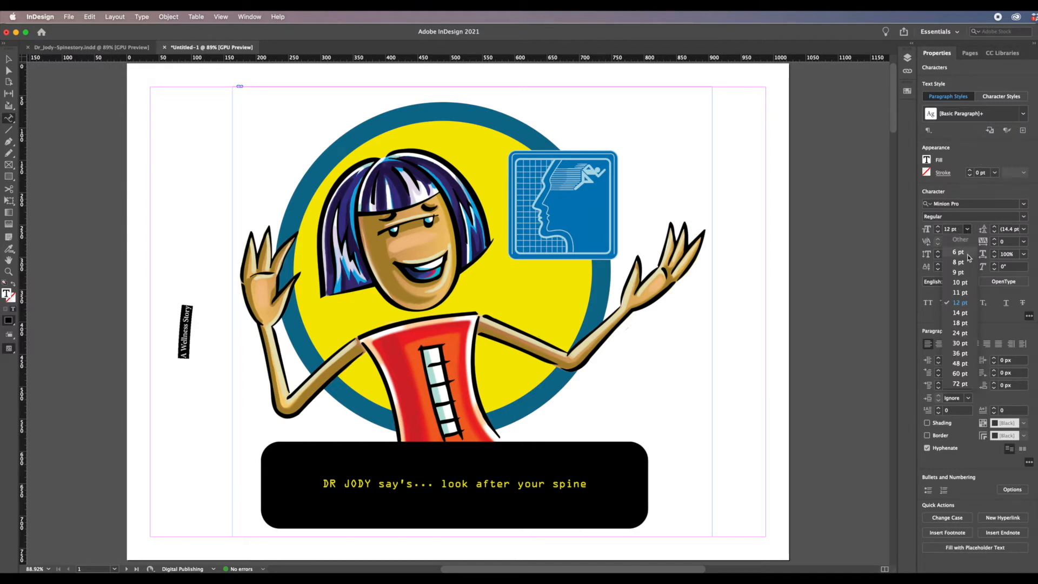
left_click(959, 387)
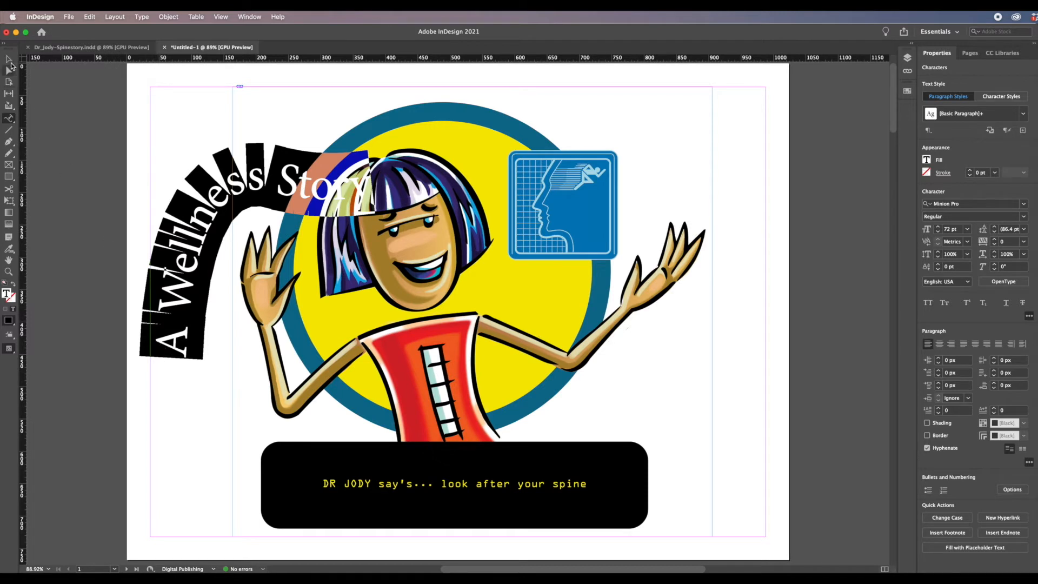
Slide the "A Wellness Story" text along its path so it starts above the character's head and ends at the path's right end
left_click(9, 59)
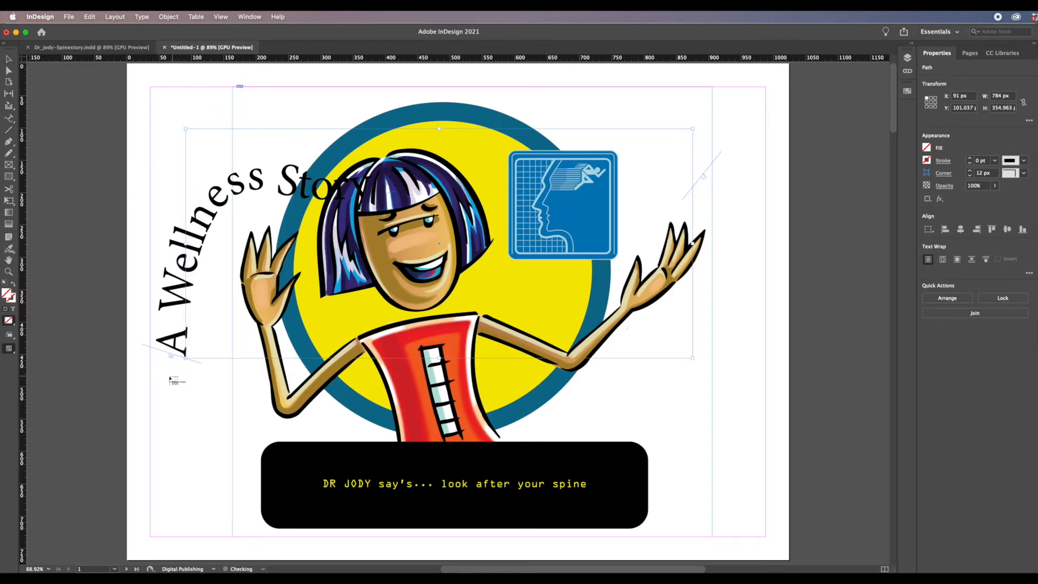
key("Escape")
left_click_drag(182, 361, 395, 157)
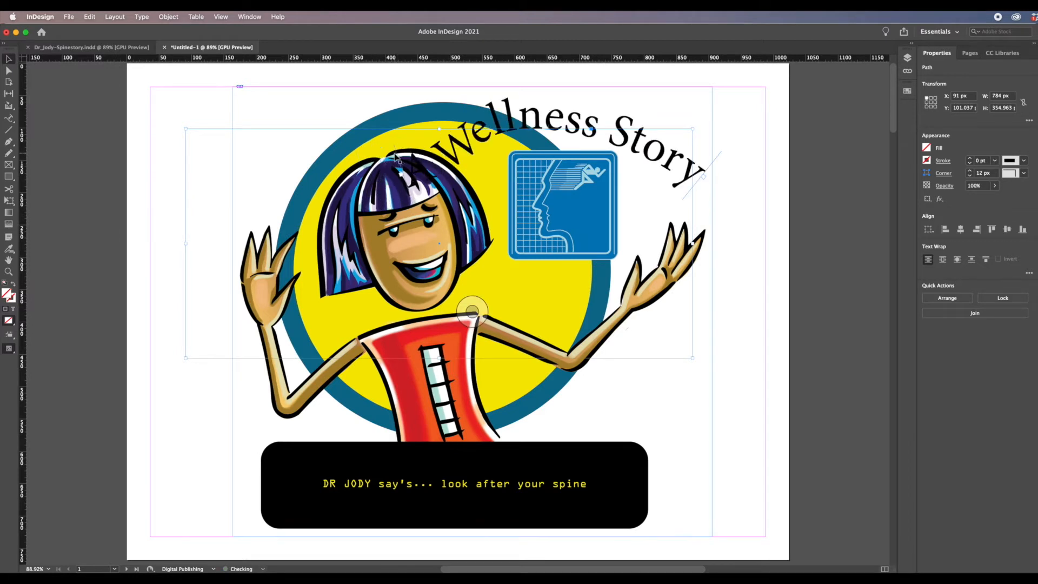
left_click(472, 311)
left_click(192, 104)
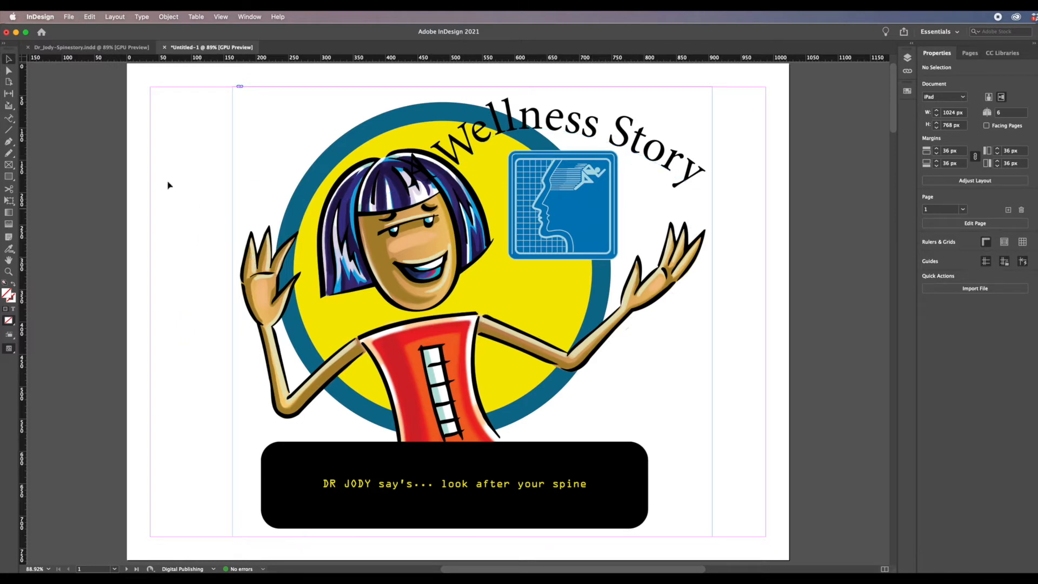
Save the document as "book 2" in the Dr Jody storybook folder
left_click(69, 15)
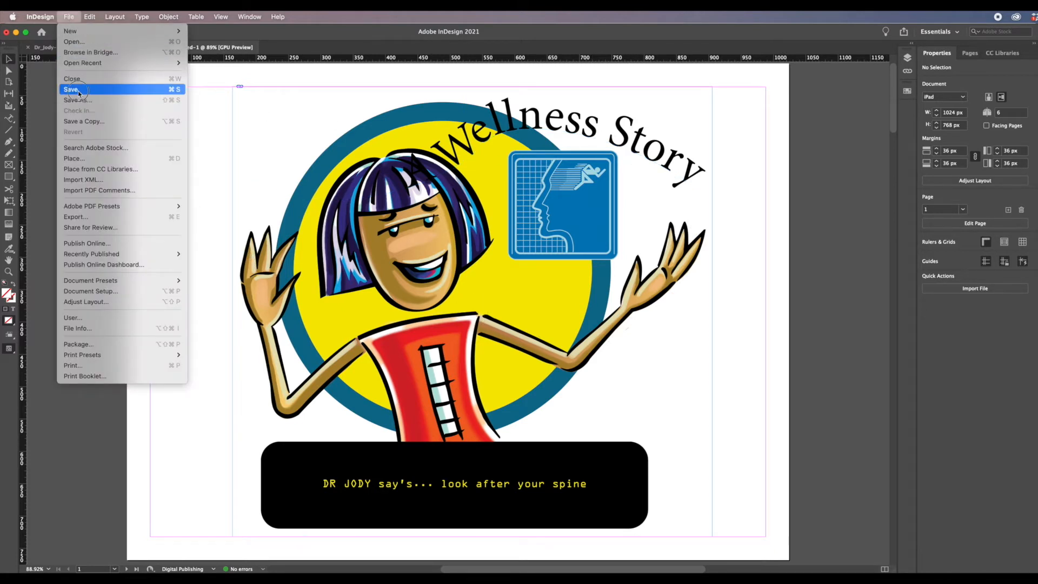
left_click(94, 108)
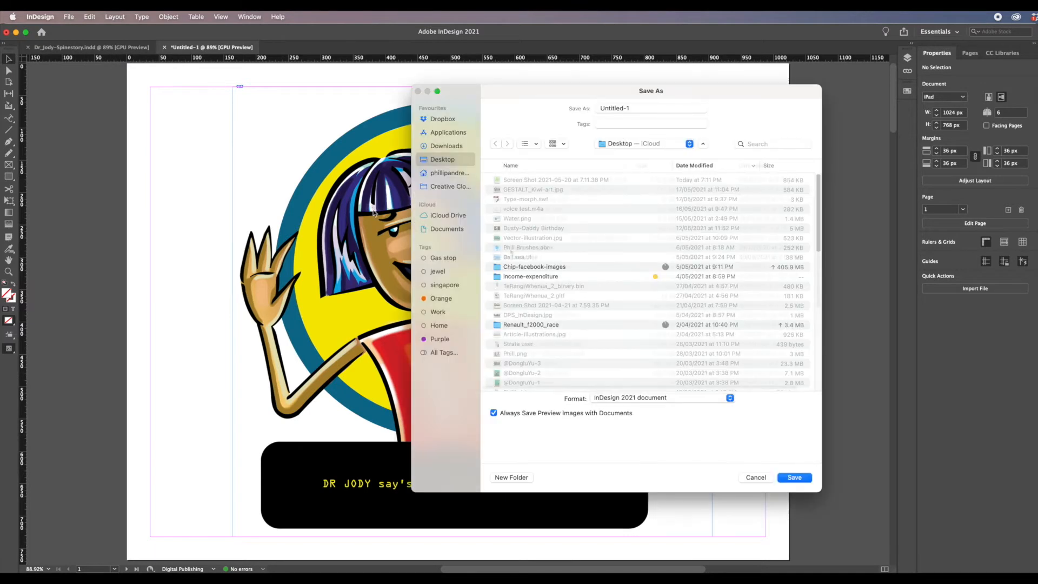
left_click(622, 108)
left_click_drag(622, 109, 577, 99)
type("book 2")
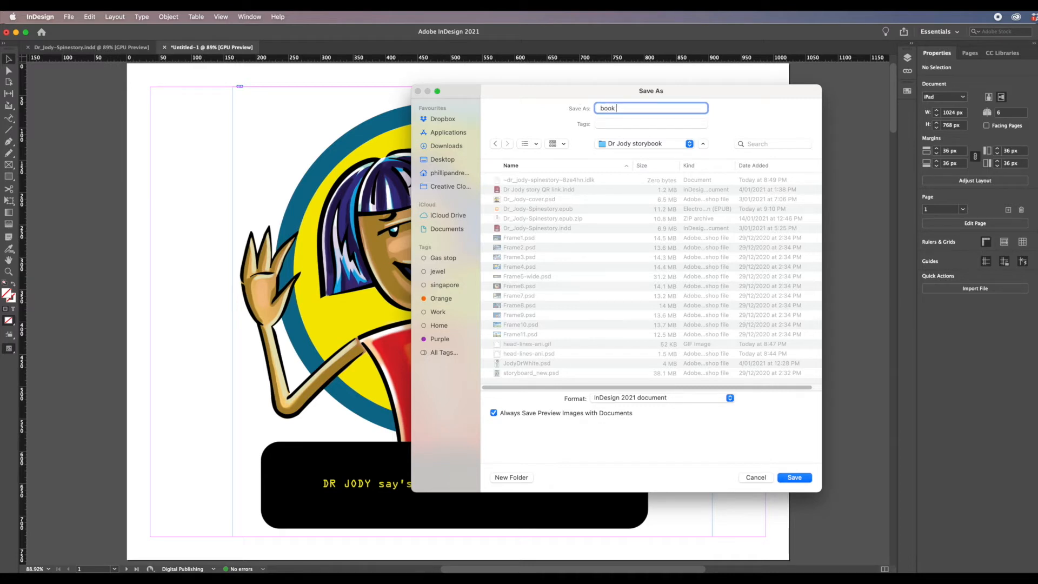
left_click(795, 477)
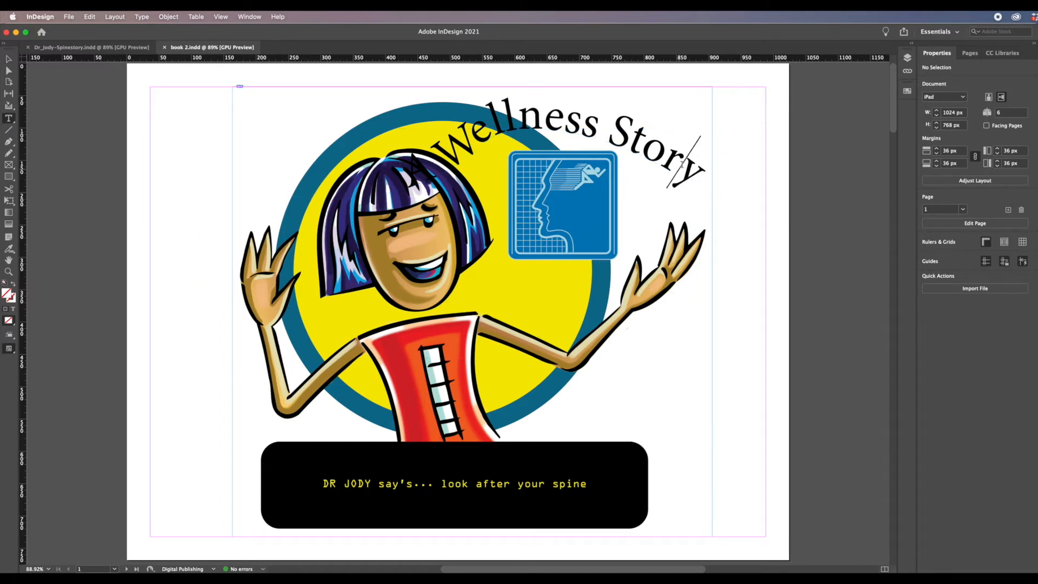
left_click(679, 169)
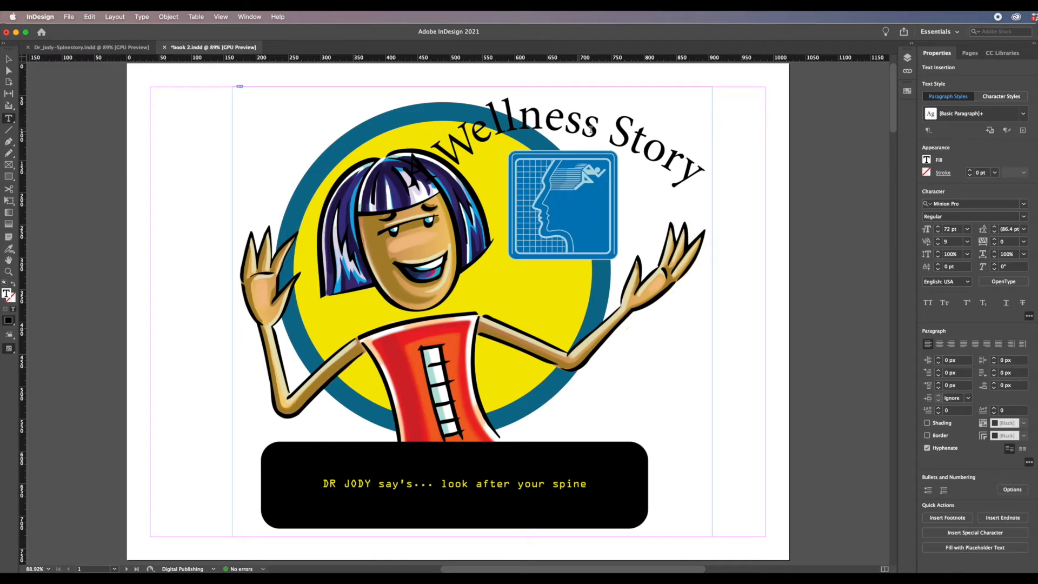
left_click(8, 62)
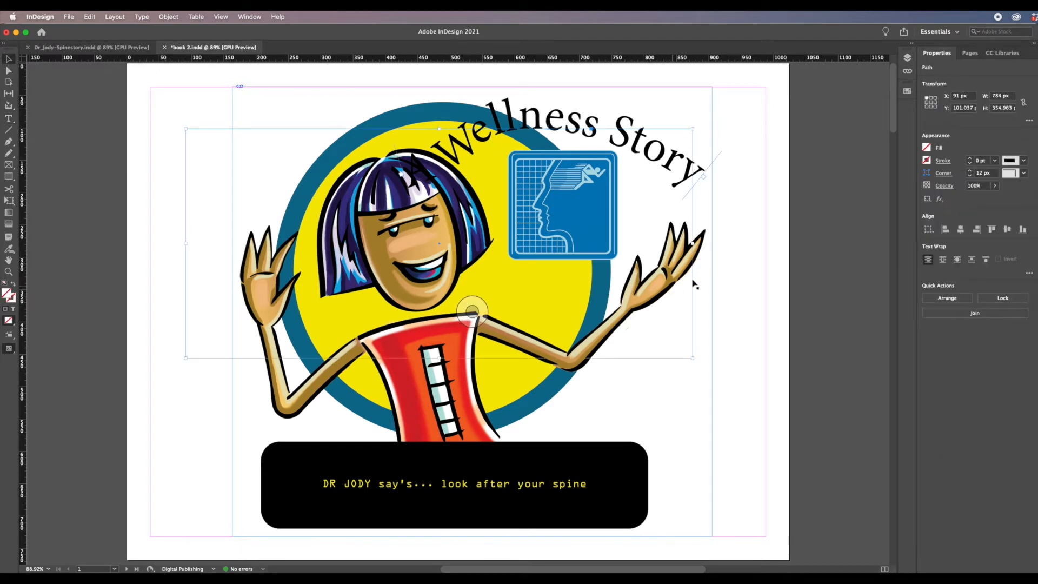
left_click(778, 128)
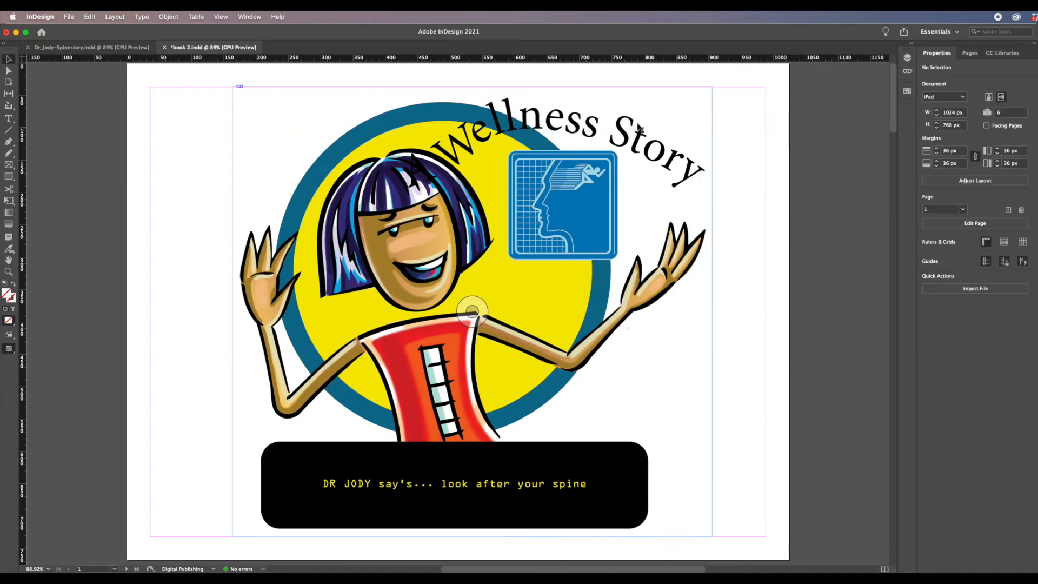
left_click(546, 118)
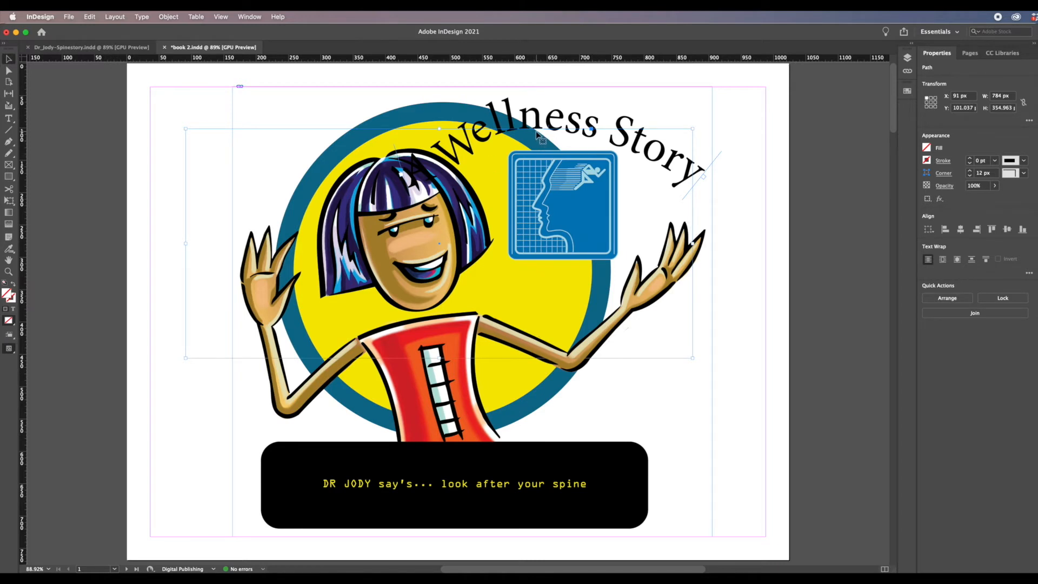
left_click(772, 83)
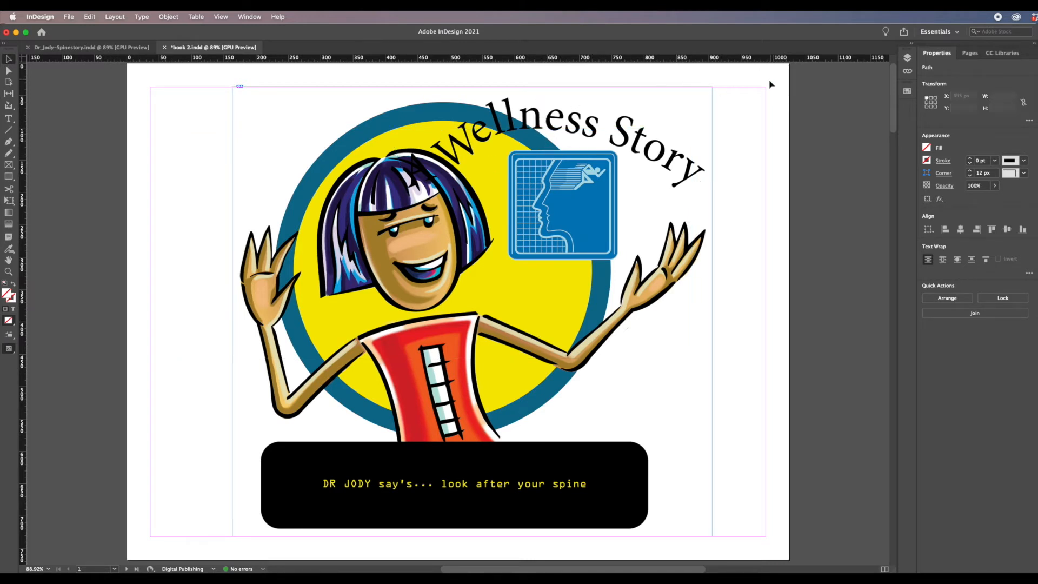
Apply the Fly in from Left animation preset to the "A Wellness Story" path text
left_click(610, 120)
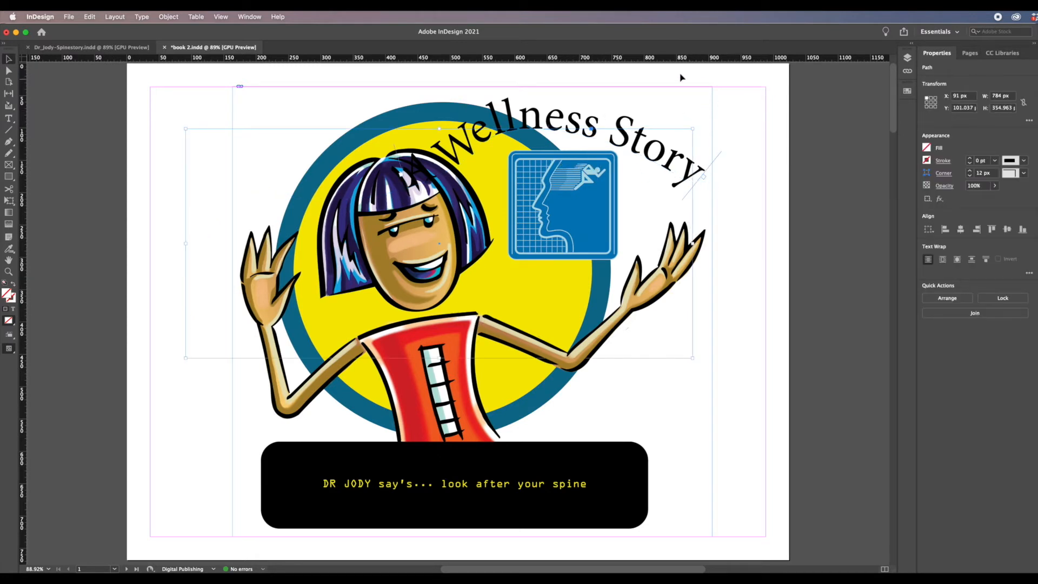
left_click(249, 17)
mouse_move(273, 163)
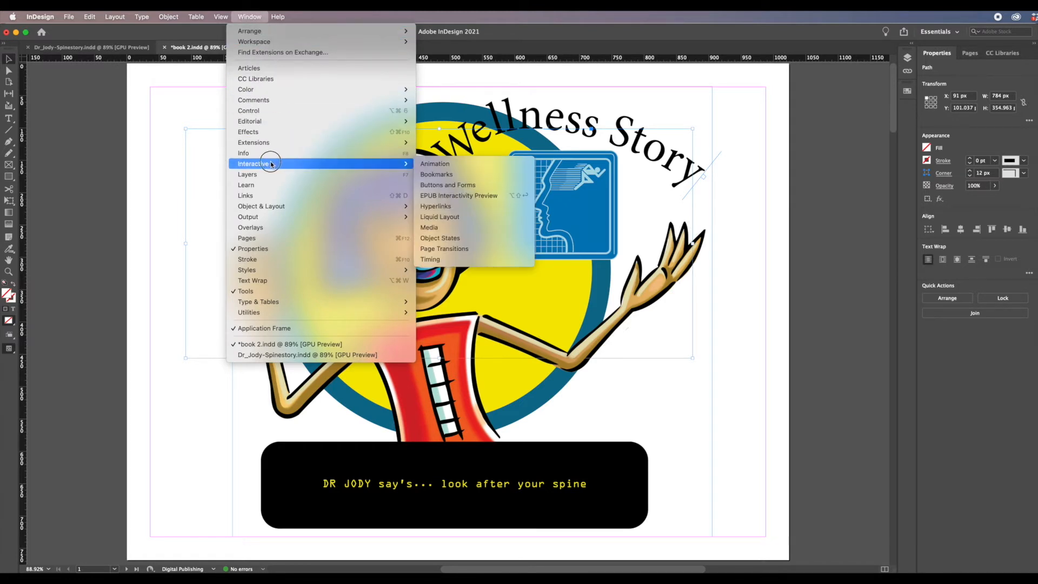
left_click(425, 164)
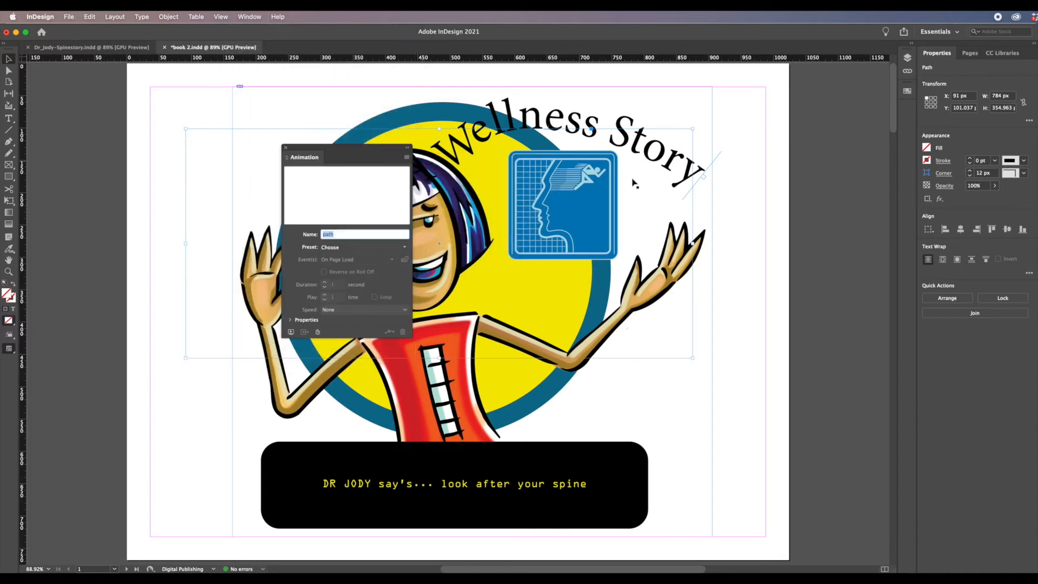
left_click_drag(337, 149, 824, 168)
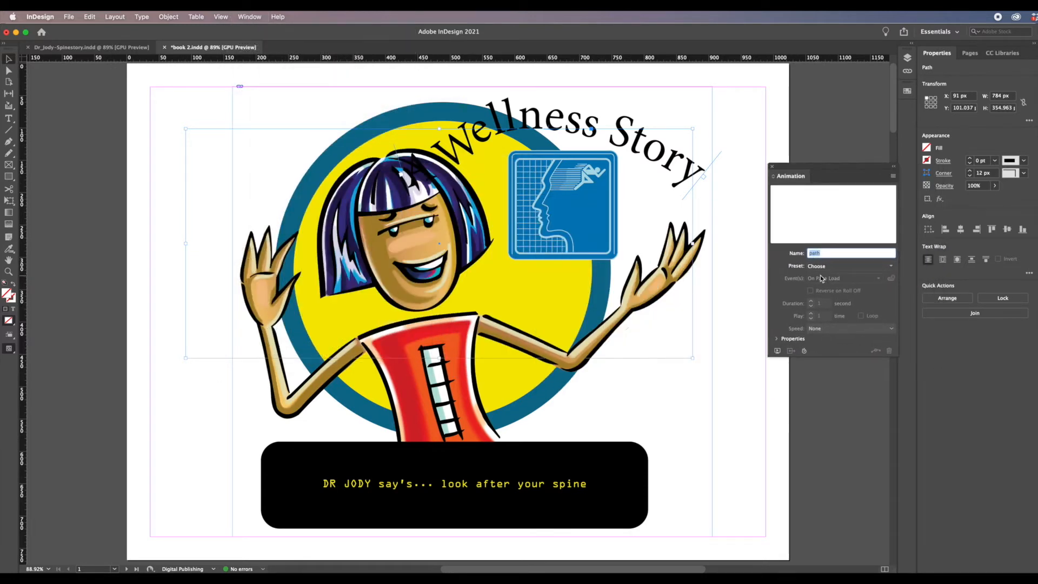
left_click(891, 266)
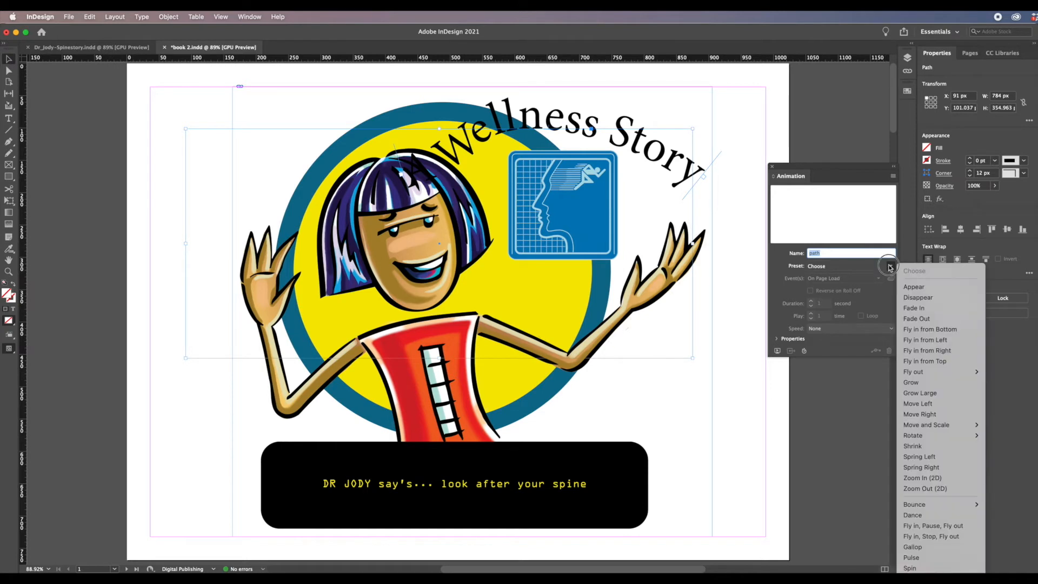
left_click(919, 339)
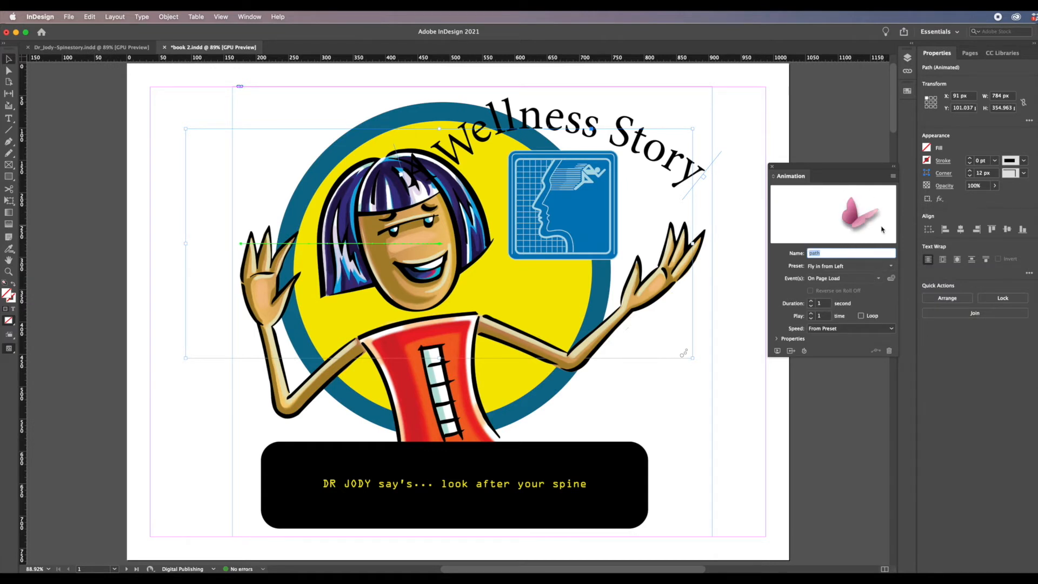
Preview the cover page's text animation in the EPUB Interactivity Preview and close the preview
left_click(777, 350)
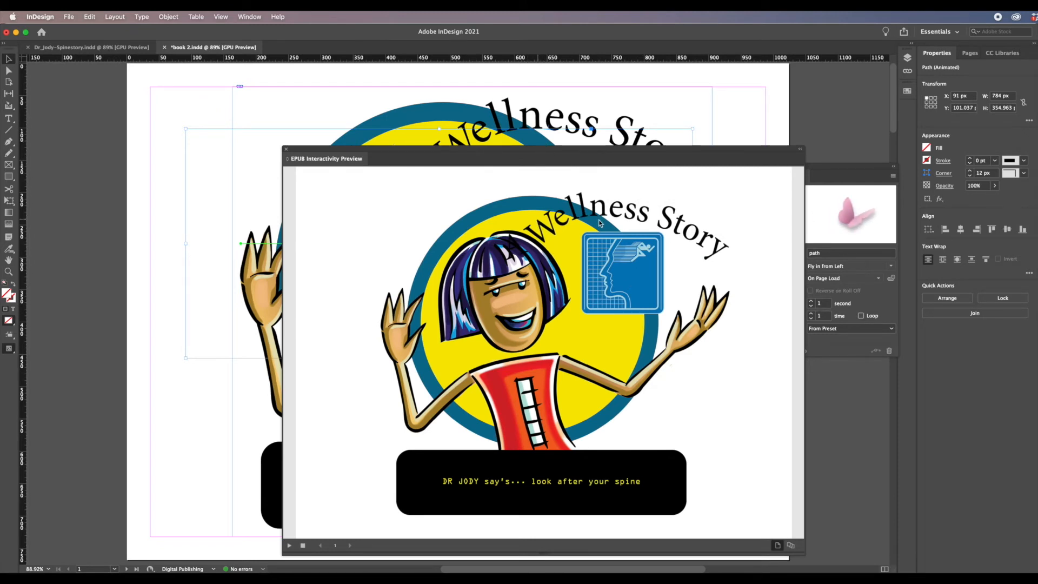
left_click_drag(484, 158, 503, 105)
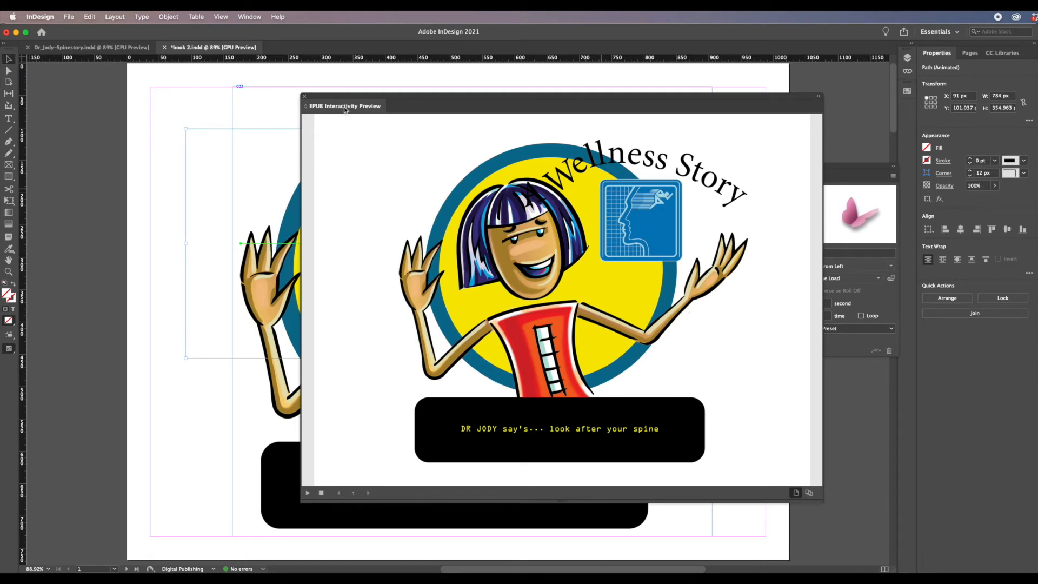
left_click(306, 98)
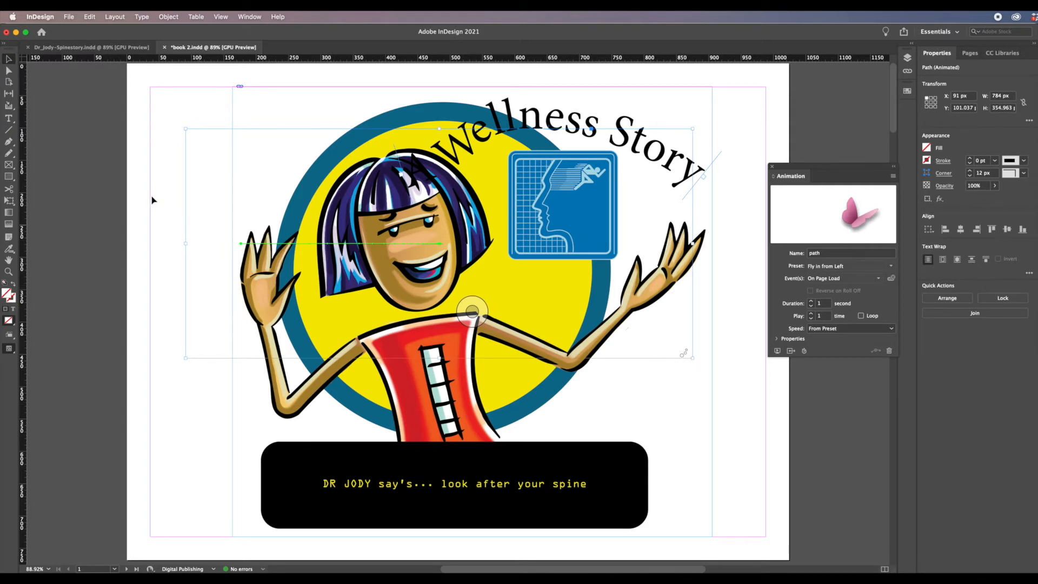
Add two anchor points along the horizontal motion path of the "A Wellness Story" title
key("a")
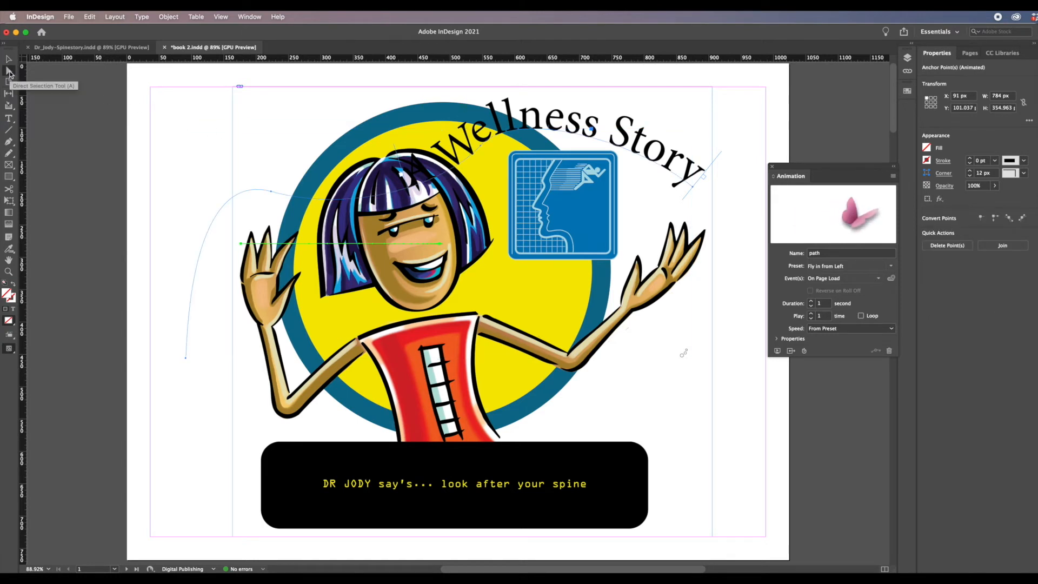
left_click(360, 245)
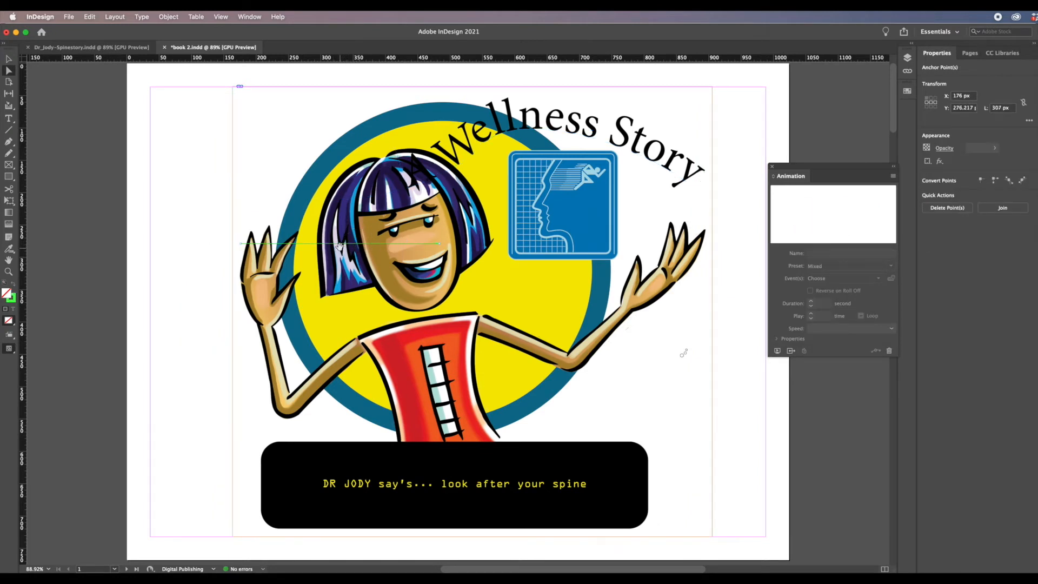
left_click(9, 144)
left_click(33, 175)
left_click(305, 243)
left_click(410, 244)
Move the title's text path together with its motion path slightly up, to about X 92 px, Y 85 px
left_click(9, 70)
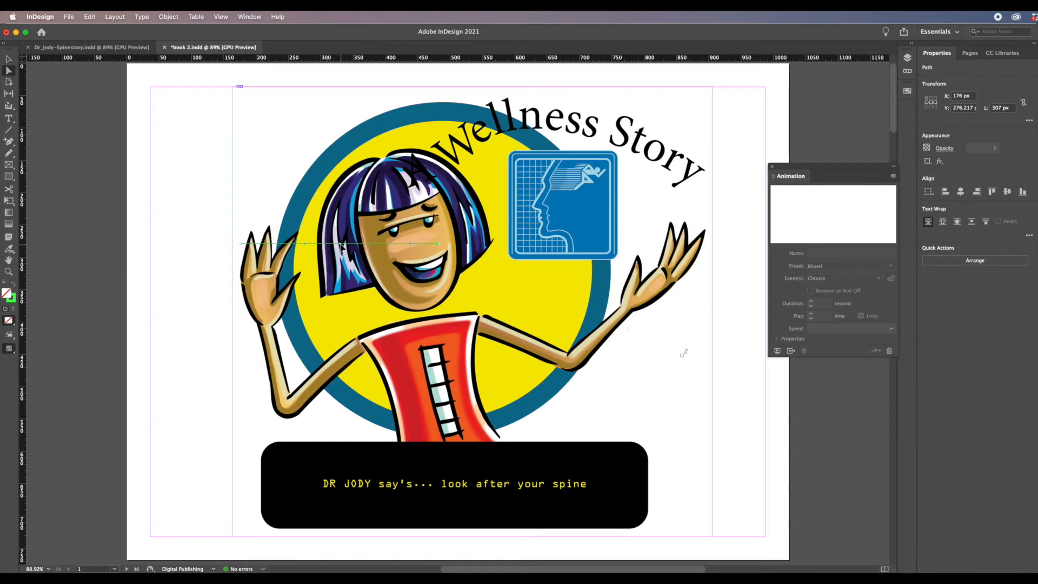
left_click(342, 244)
left_click_drag(342, 247, 242, 241)
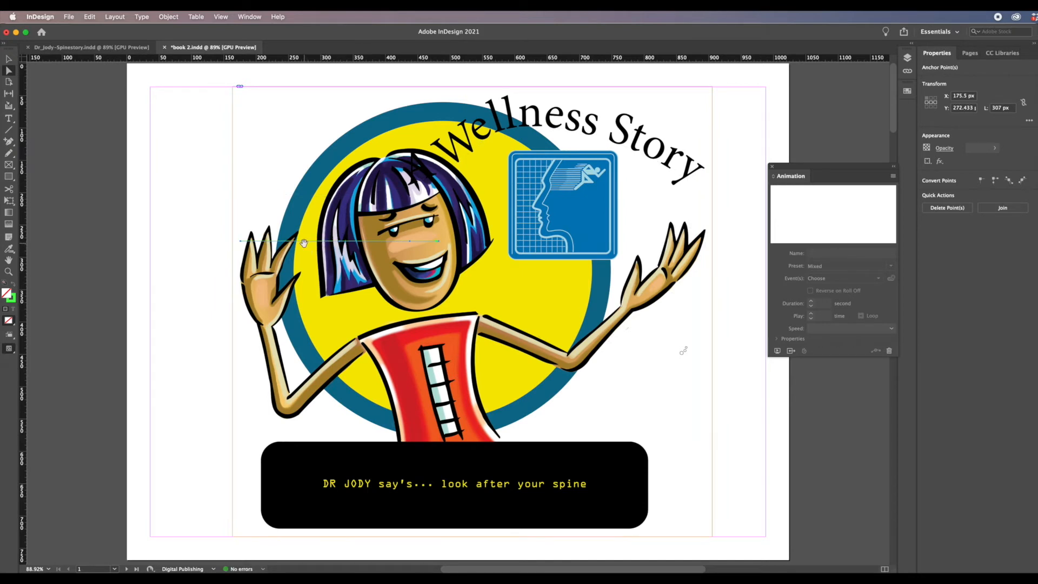
left_click(304, 244)
left_click(449, 168)
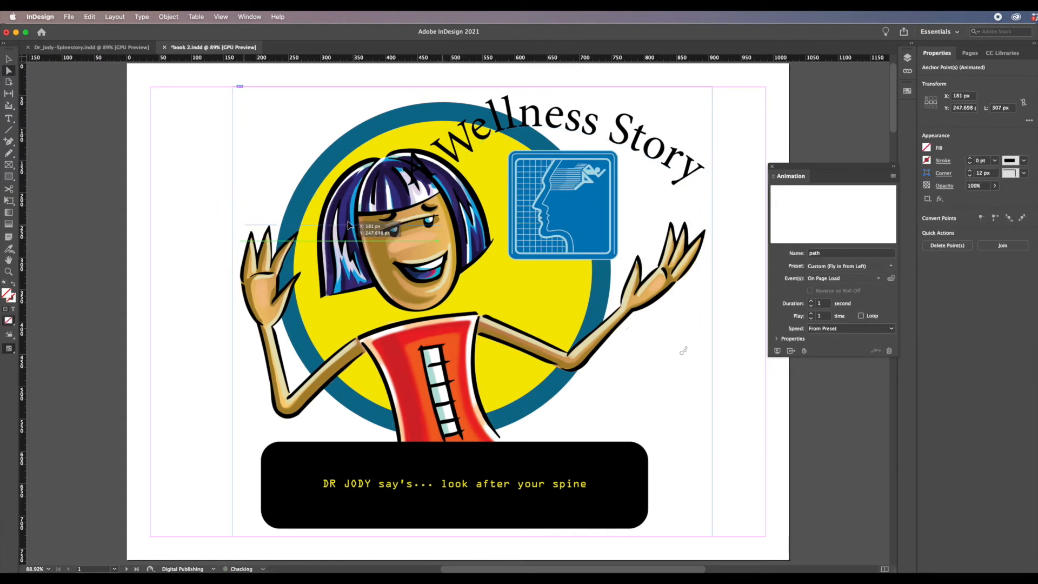
left_click(349, 238)
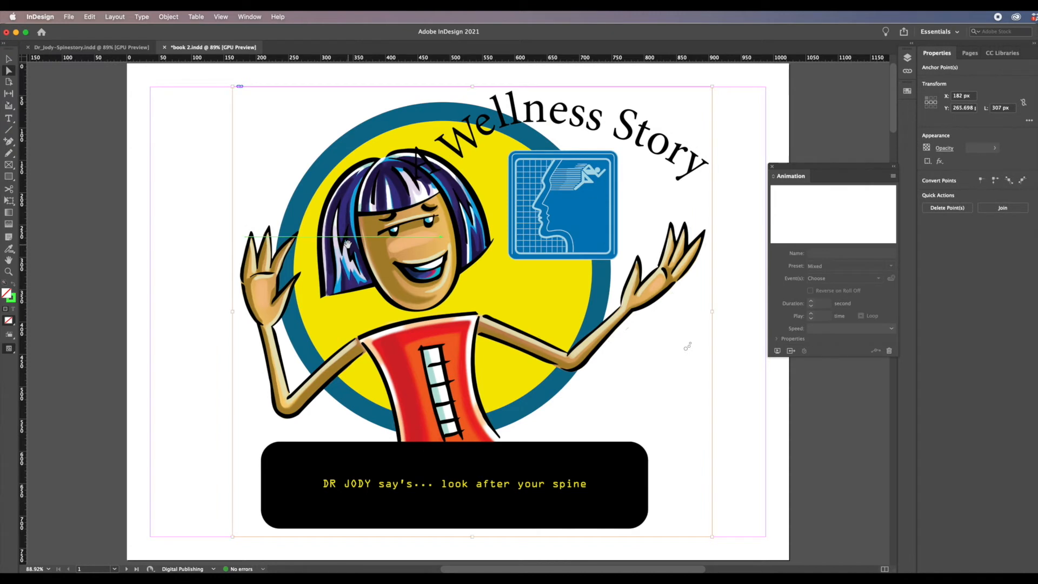
left_click(347, 246)
left_click(346, 238)
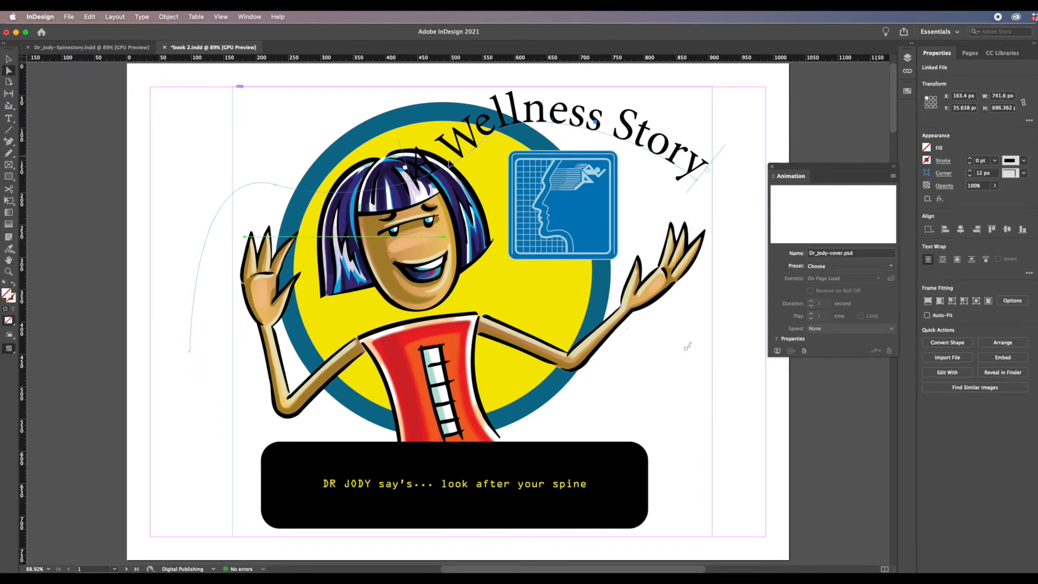
left_click(347, 238)
left_click(349, 238)
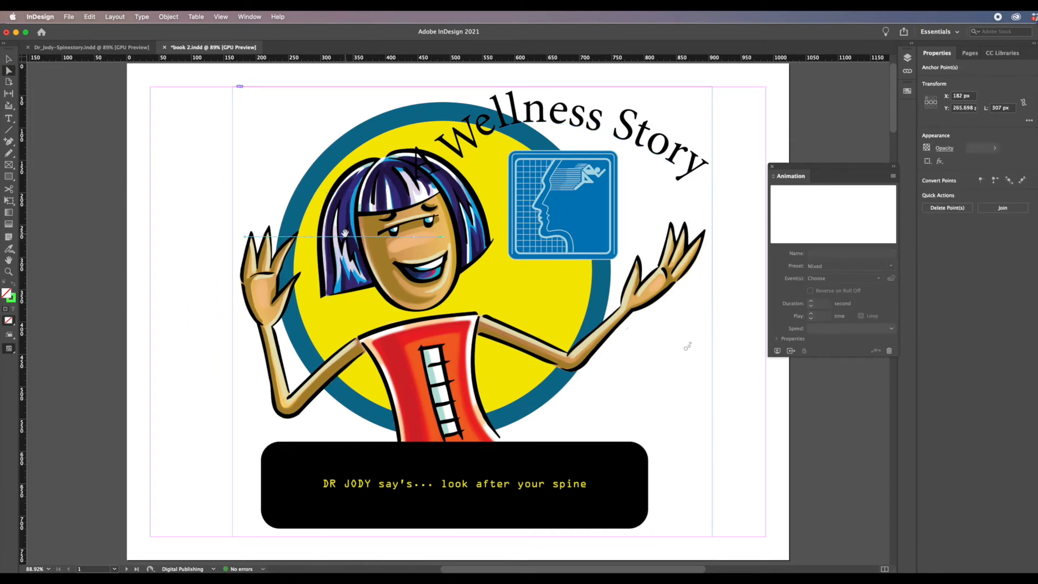
mouse_move(345, 233)
left_mouse_down()
mouse_move(347, 224)
mouse_move(343, 238)
left_mouse_up()
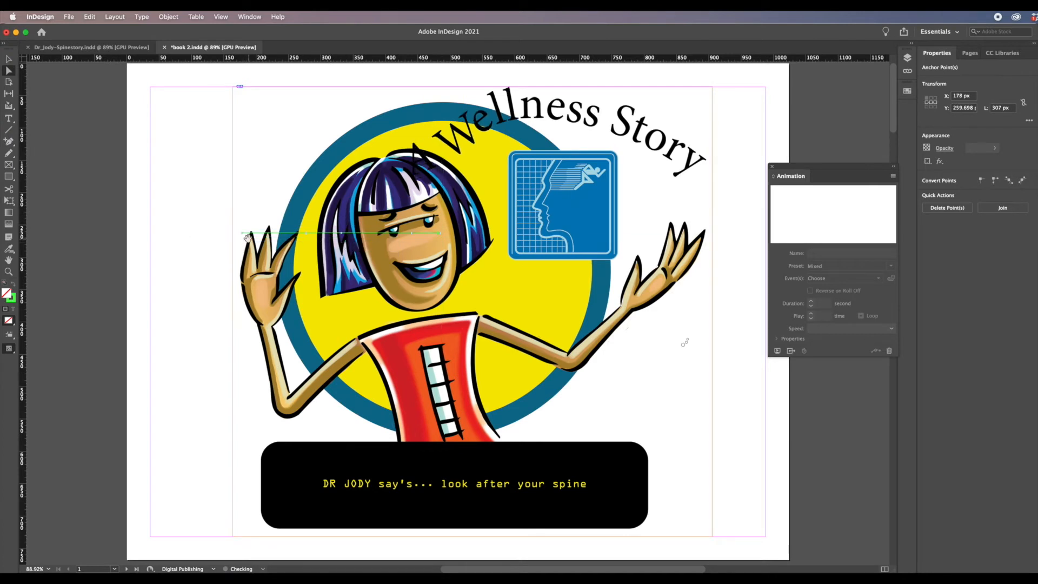
Reshape the title's motion path: raise its first added anchor beside the hair and move its start point to X 168 px, Y 256 px
left_click(314, 237)
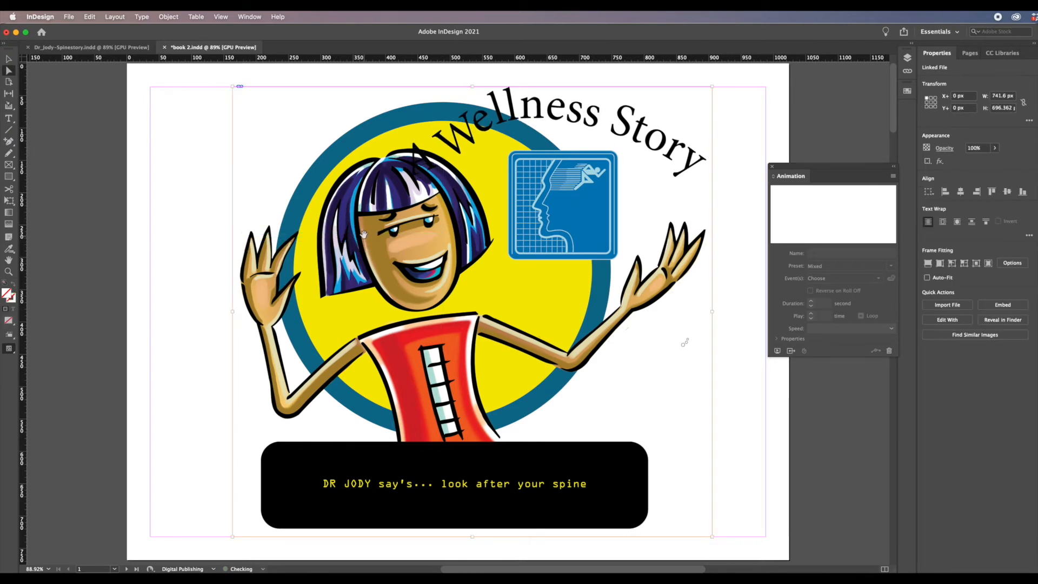
left_click(431, 149)
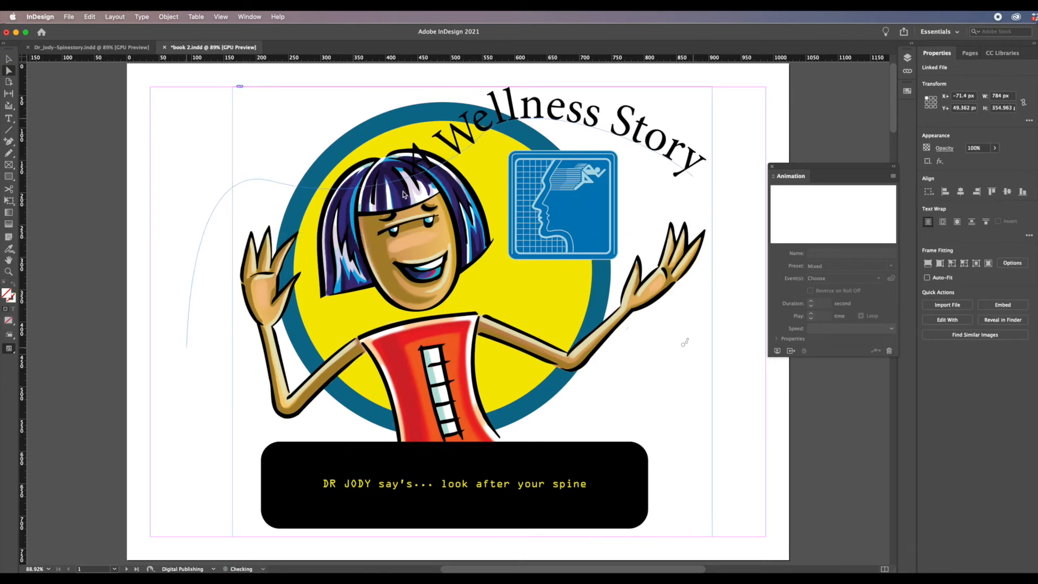
left_click(360, 236)
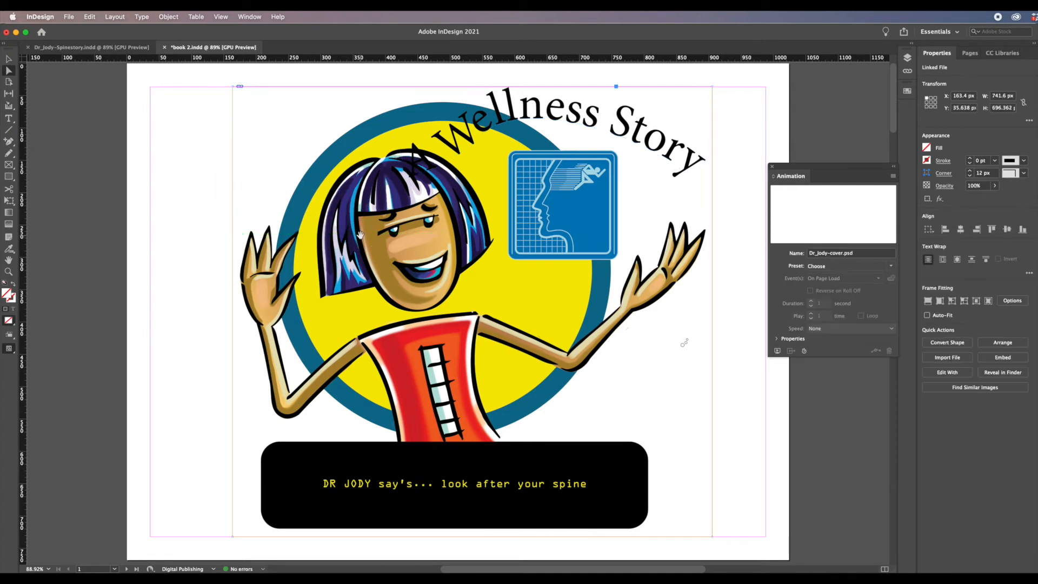
double_click(417, 155)
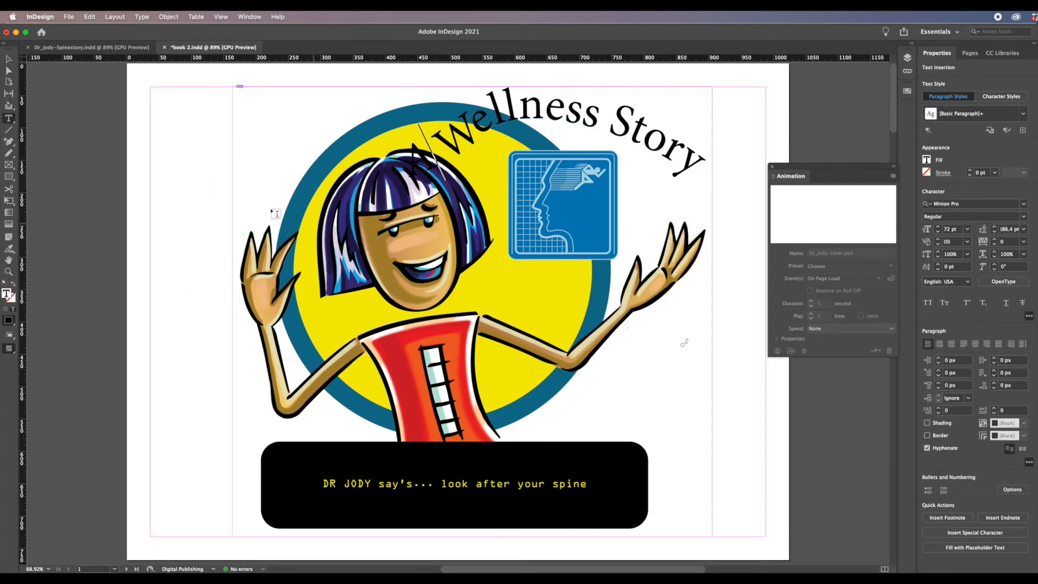
left_click(7, 71)
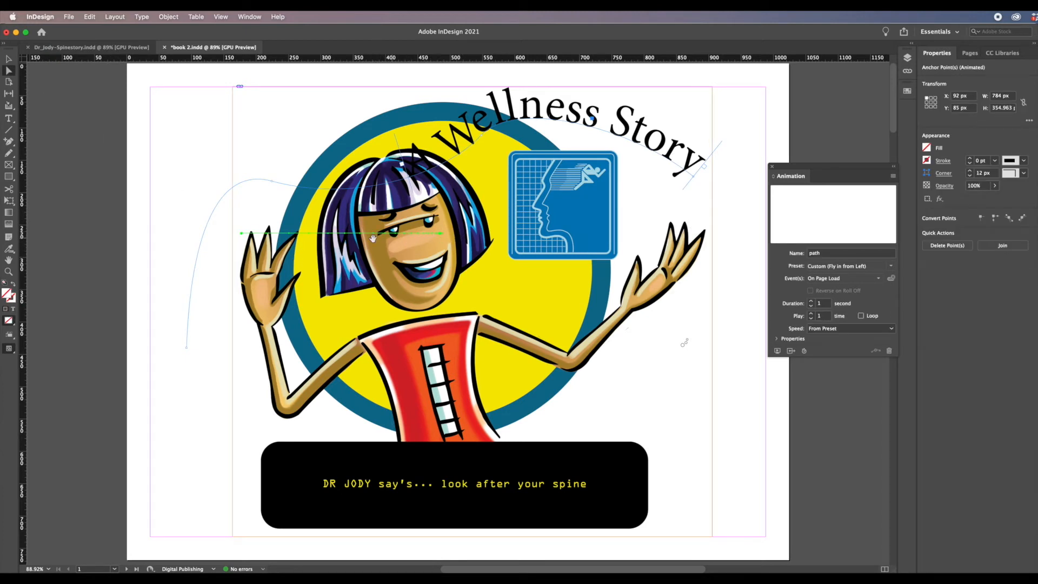
left_click(290, 234)
left_click_drag(290, 234, 311, 166)
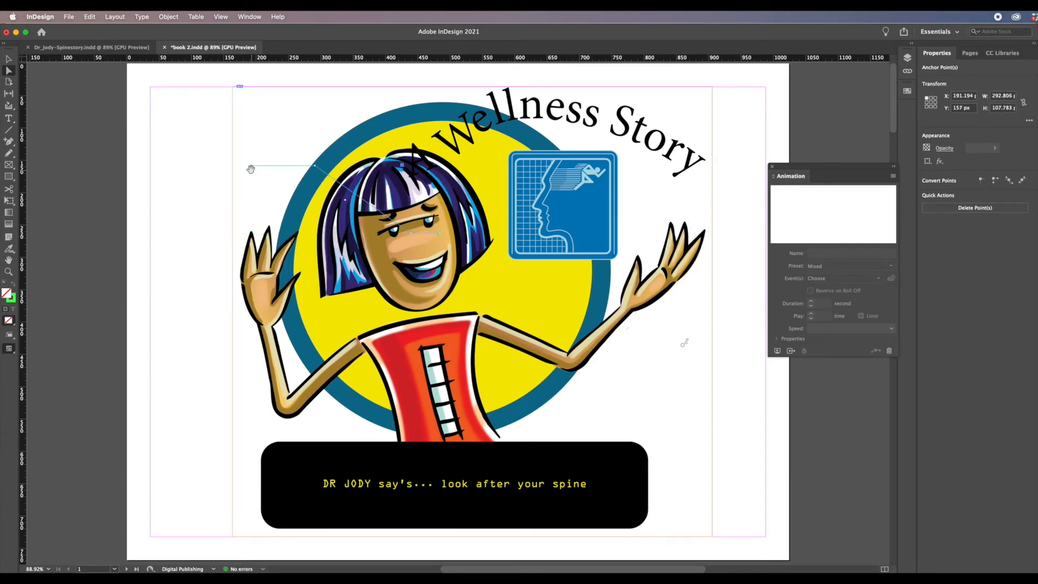
left_click_drag(251, 166, 236, 229)
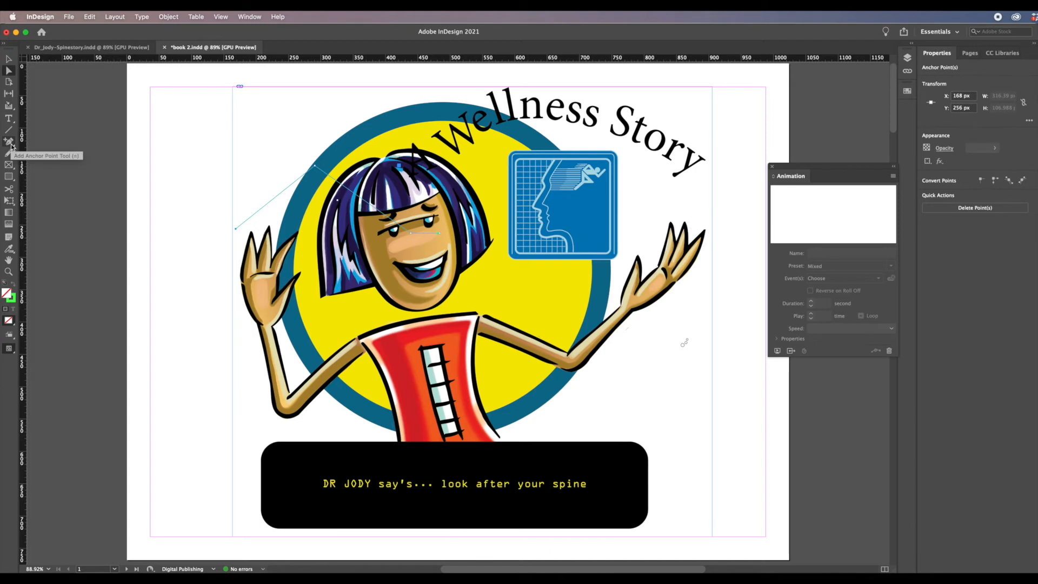
Smooth the motion path's raised anchor and its end point into curves with the Convert Direction Point tool
left_click_drag(9, 144, 44, 184)
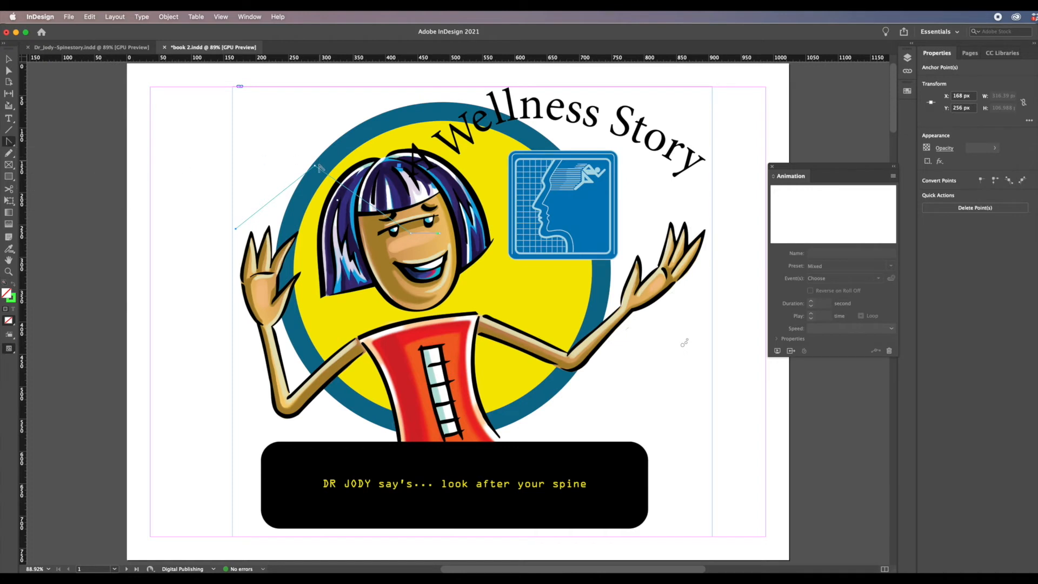
left_click_drag(315, 166, 433, 169)
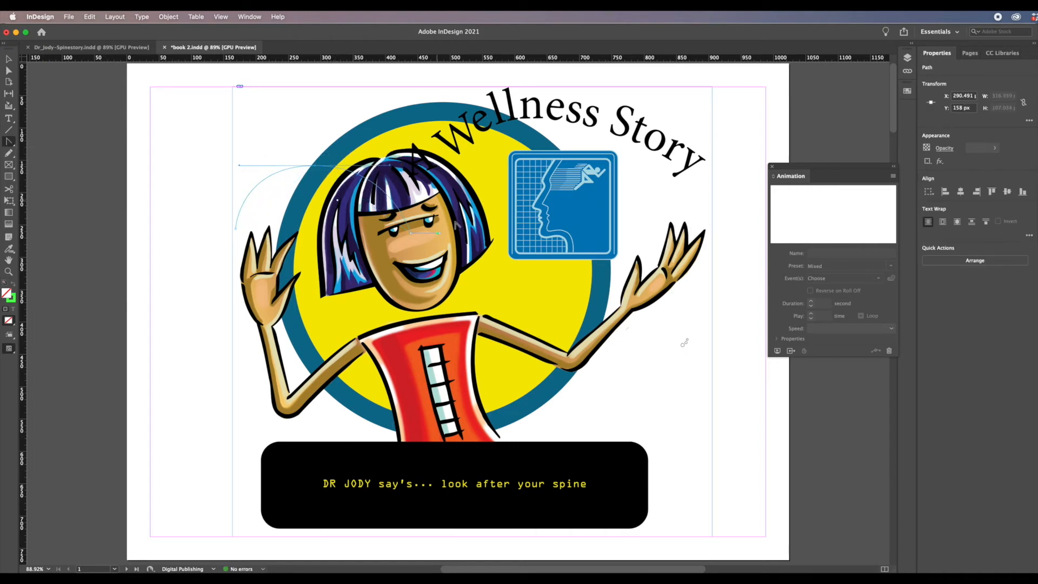
left_click_drag(440, 234, 462, 186)
Preview the title's curved fly-in motion in the EPUB Interactivity Preview, close the preview and save the document
left_click(9, 58)
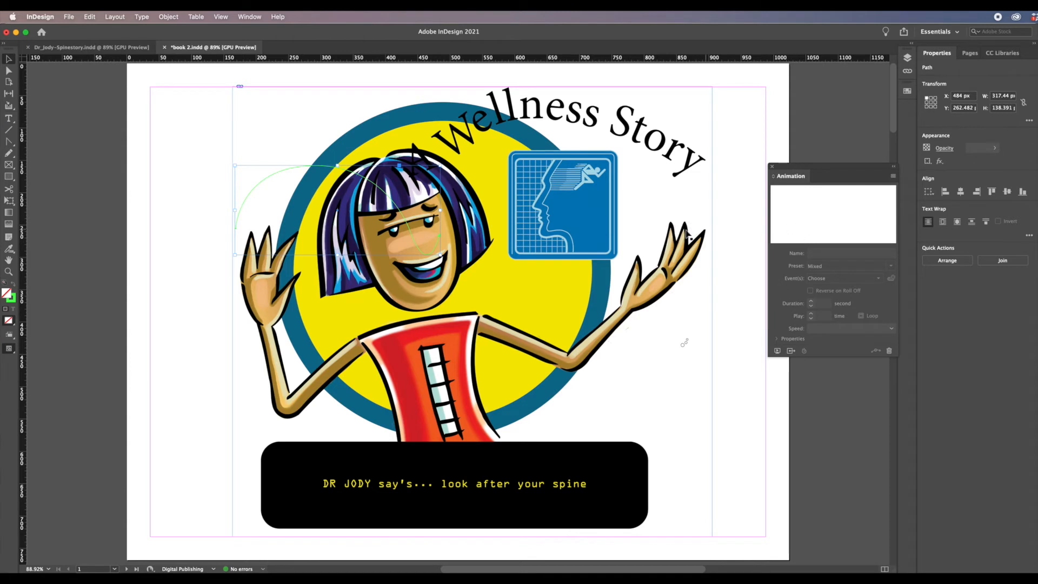
left_click(461, 145)
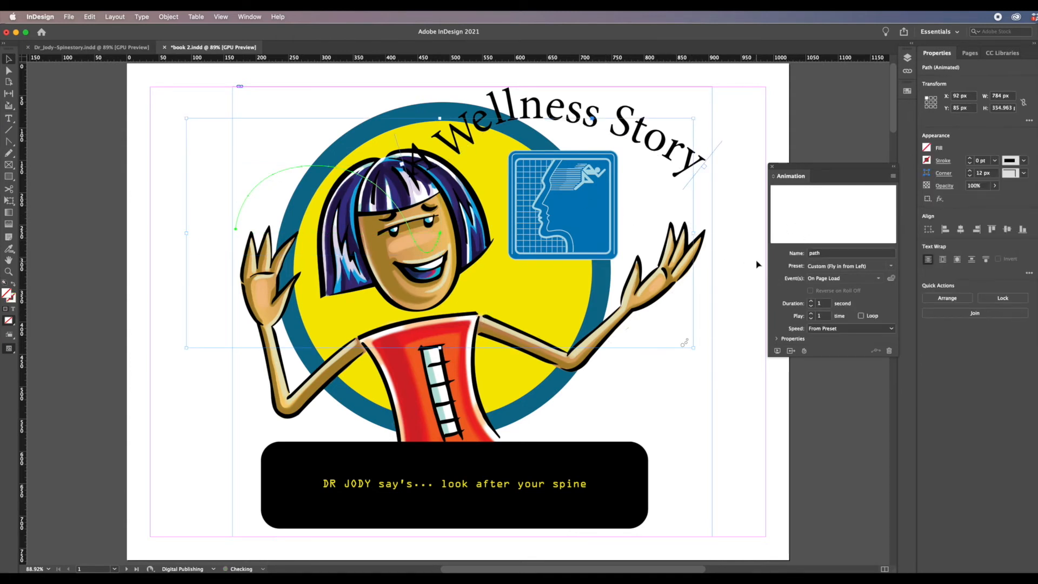
left_click(776, 352)
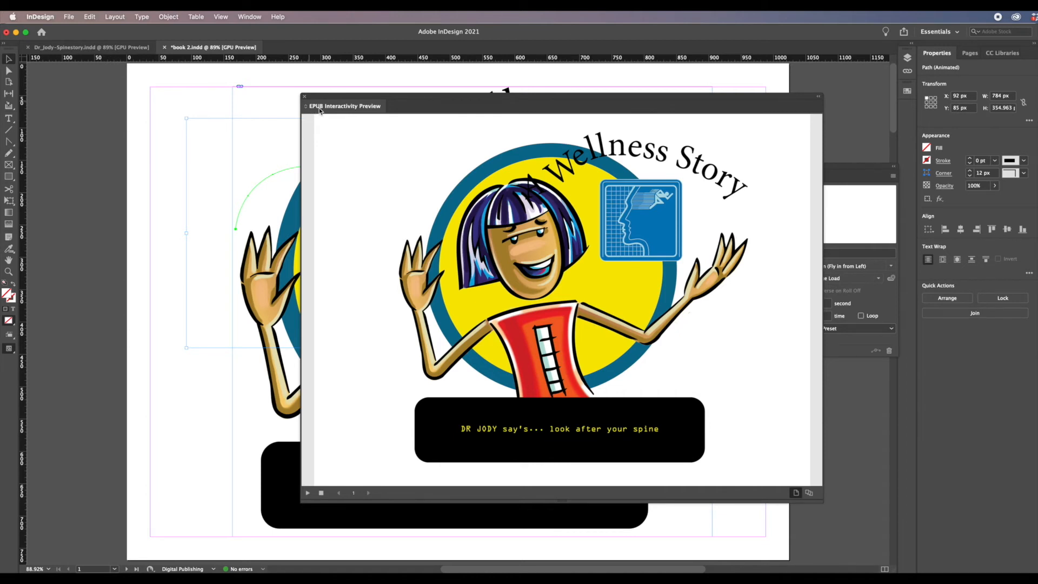
left_click(305, 98)
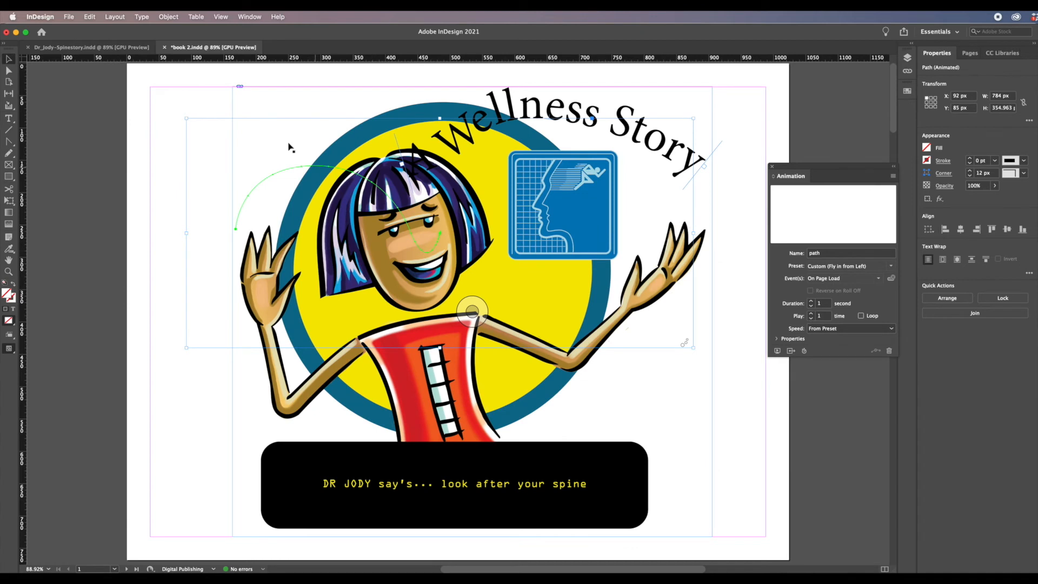
left_click(68, 17)
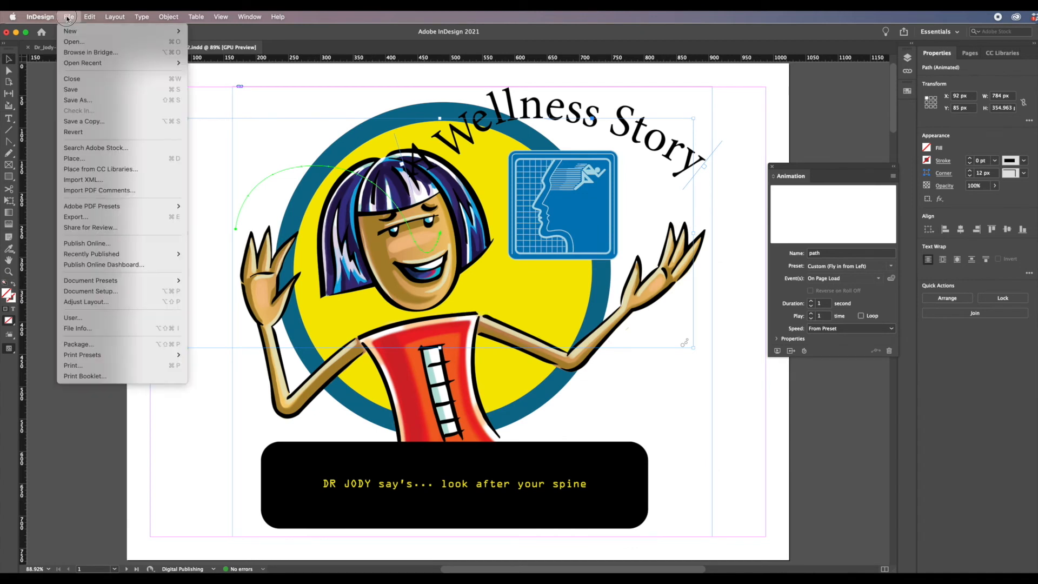
left_click(70, 89)
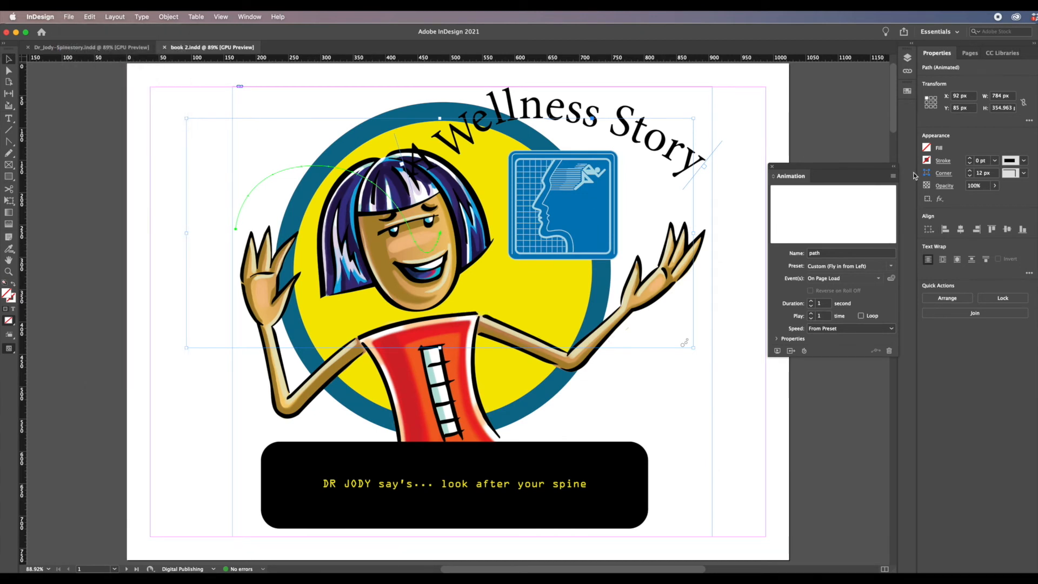
Lock Layer 1 and add a new layer above it
left_click(907, 59)
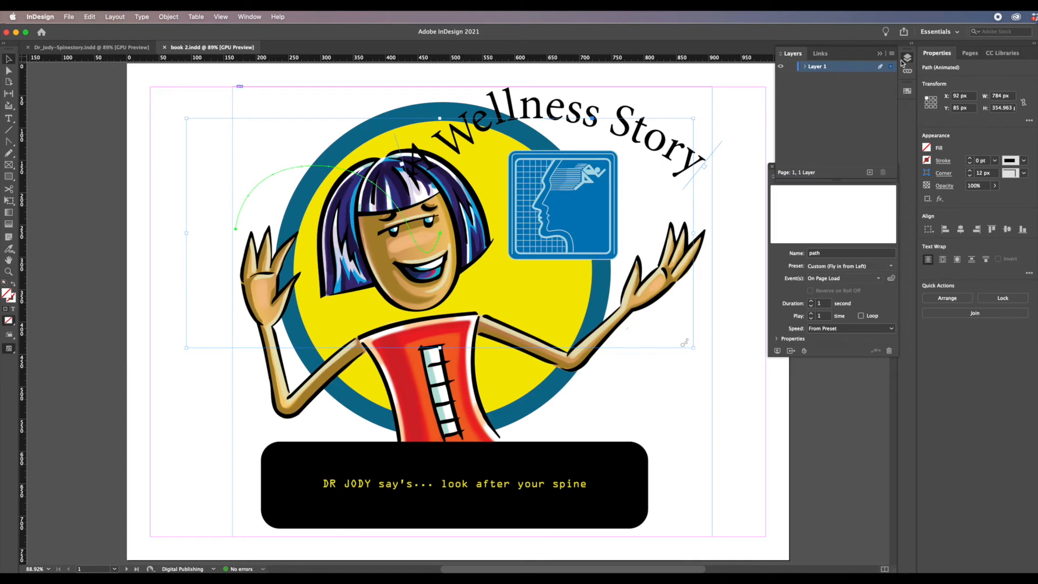
left_click(790, 67)
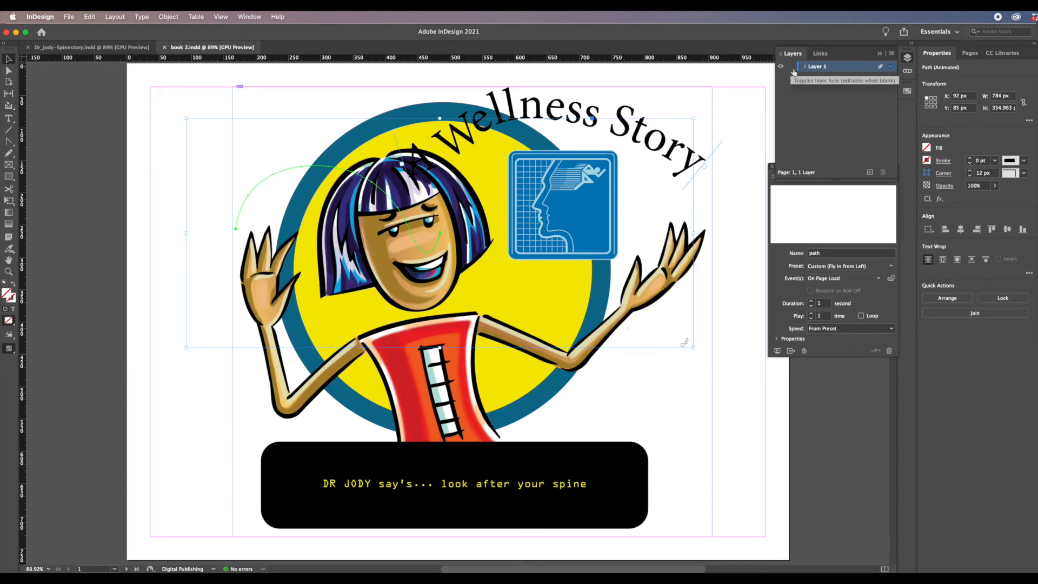
left_click(869, 173)
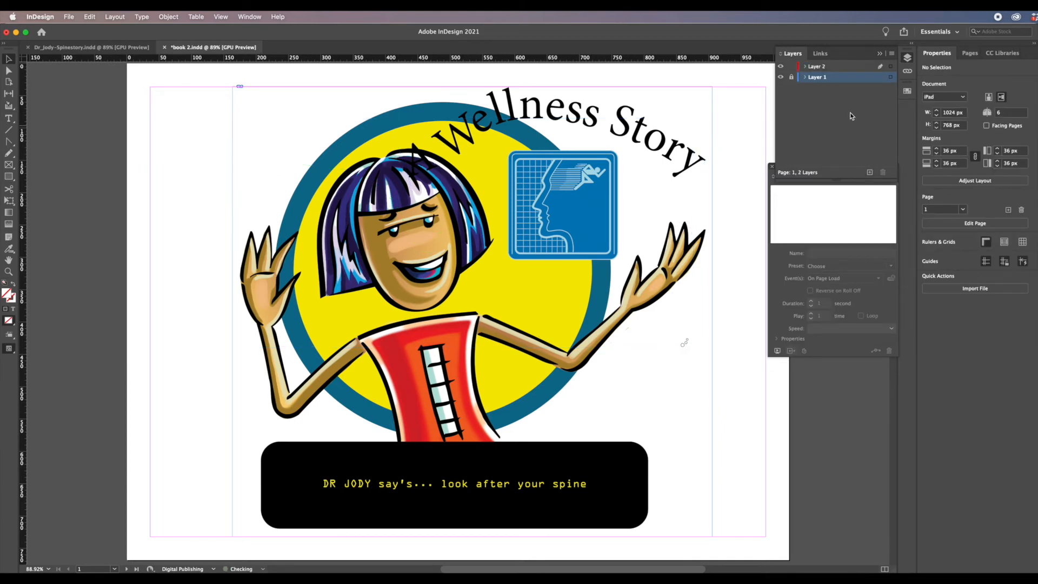
Rename the locked Layer 1 as "Base art"
double_click(818, 77)
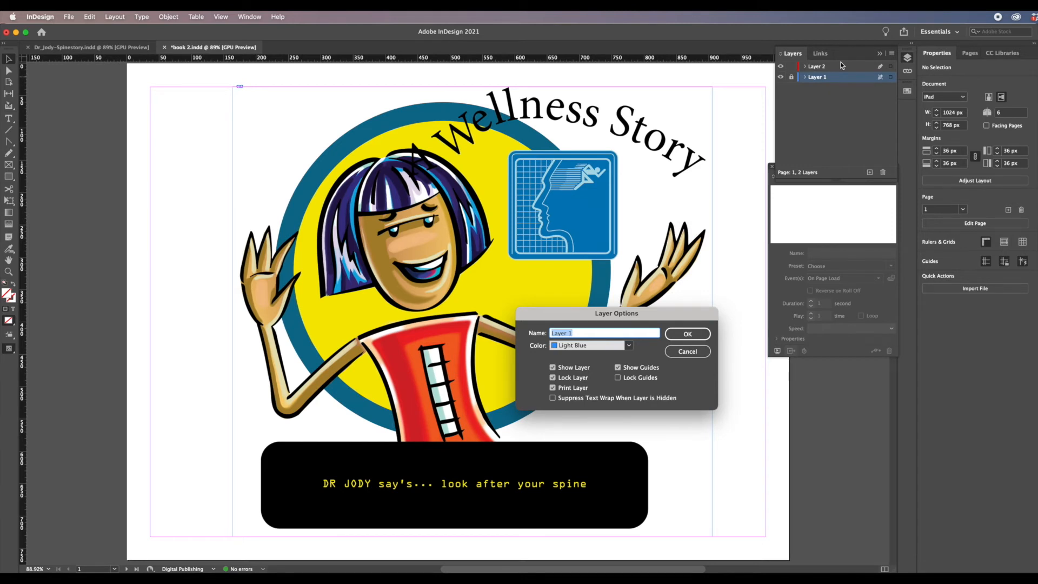
type("Base art")
key("Return")
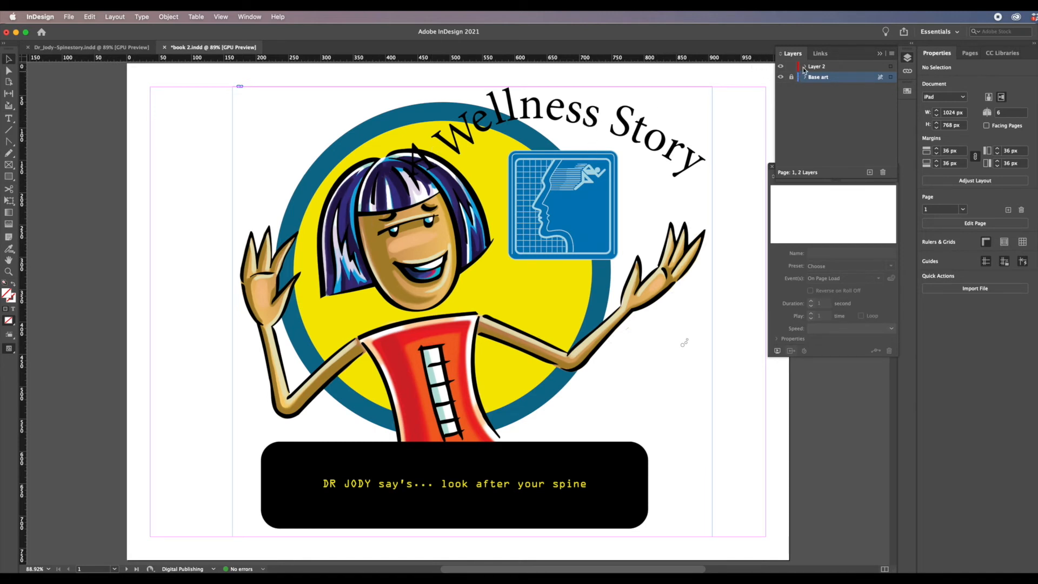
Place head-lines-ani.gif from the Dr Jody storybook folder on Layer 2 around the character's head, about 350 px wide
left_click(836, 65)
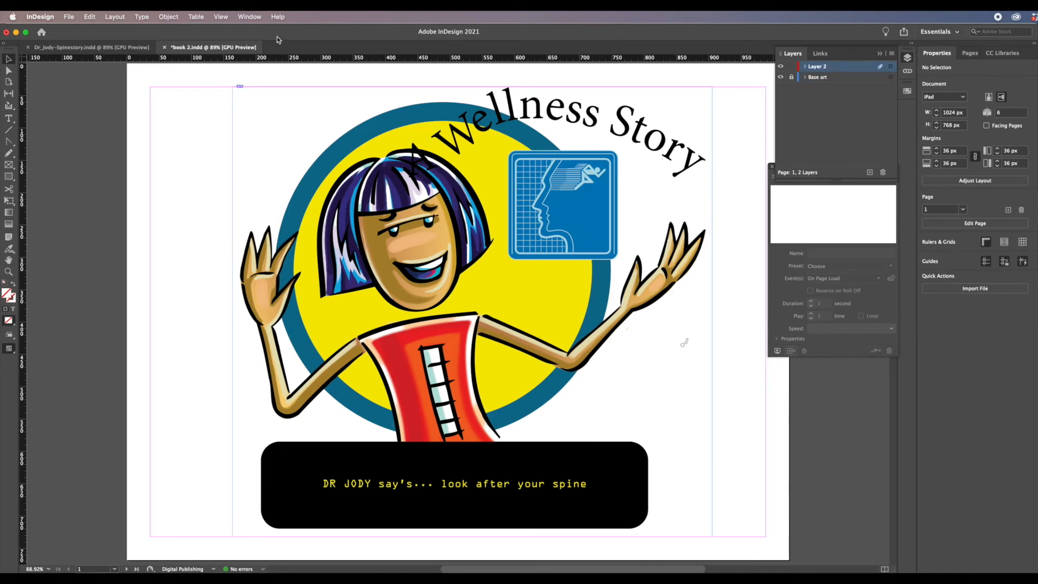
left_click(69, 17)
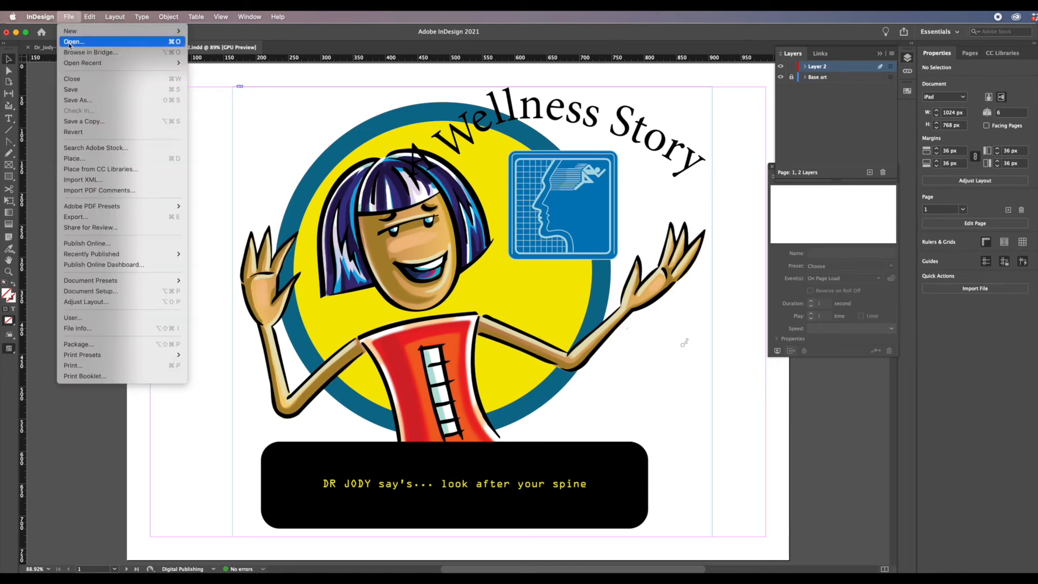
left_click(74, 160)
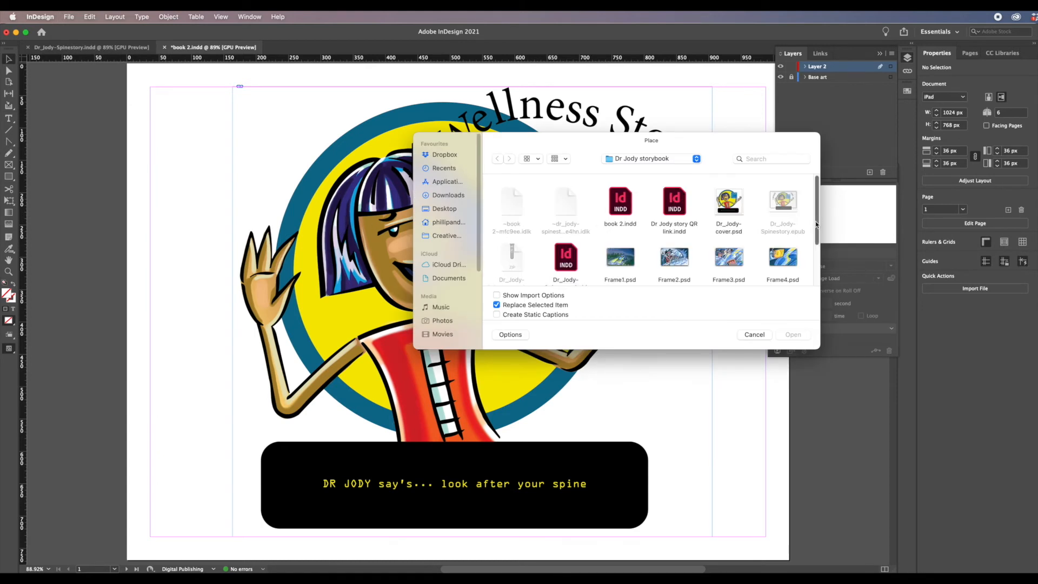
left_click_drag(816, 229, 809, 275)
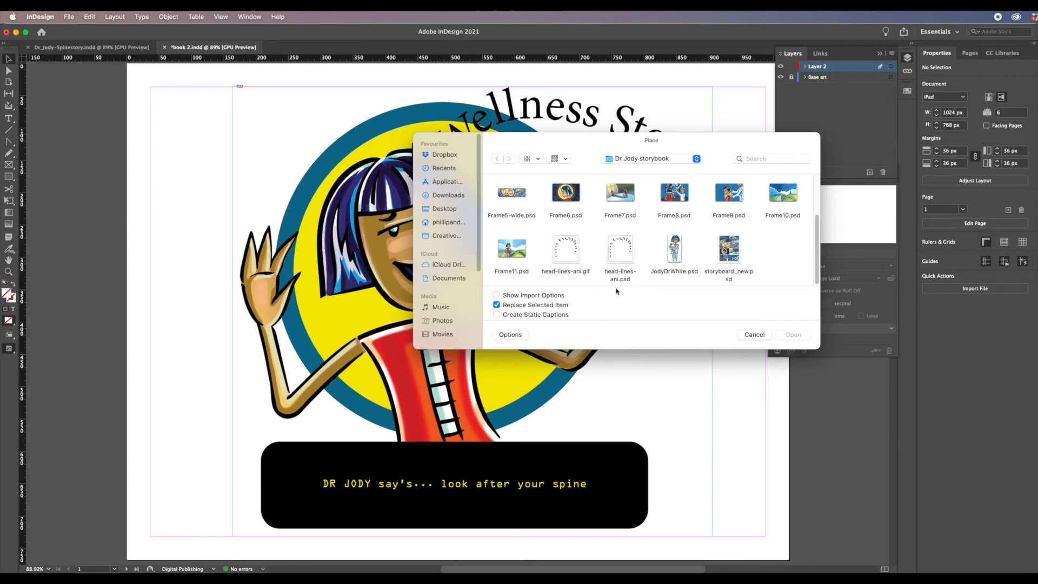
left_click(572, 249)
left_click(793, 335)
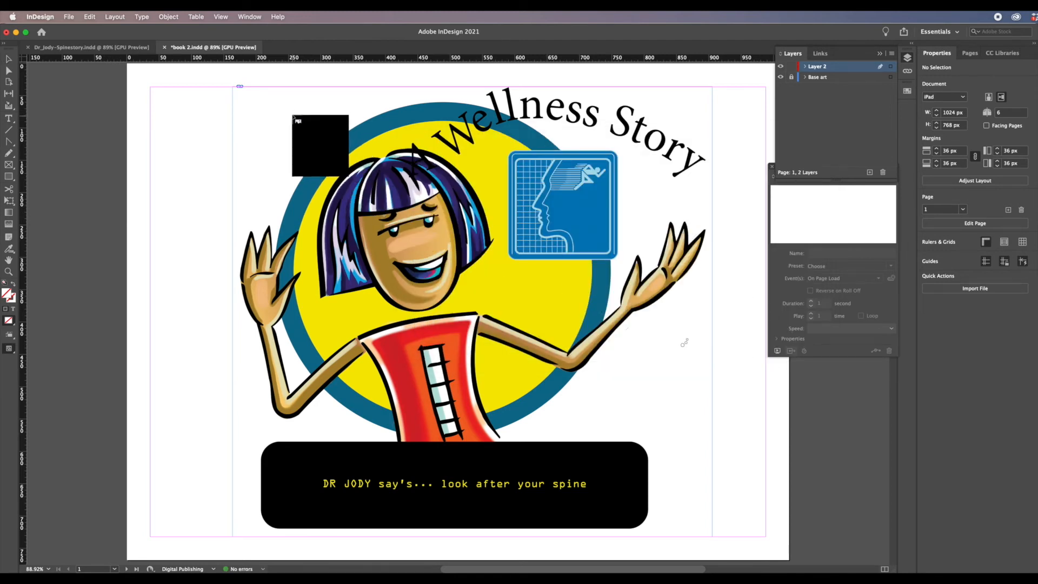
left_click_drag(287, 104, 513, 286)
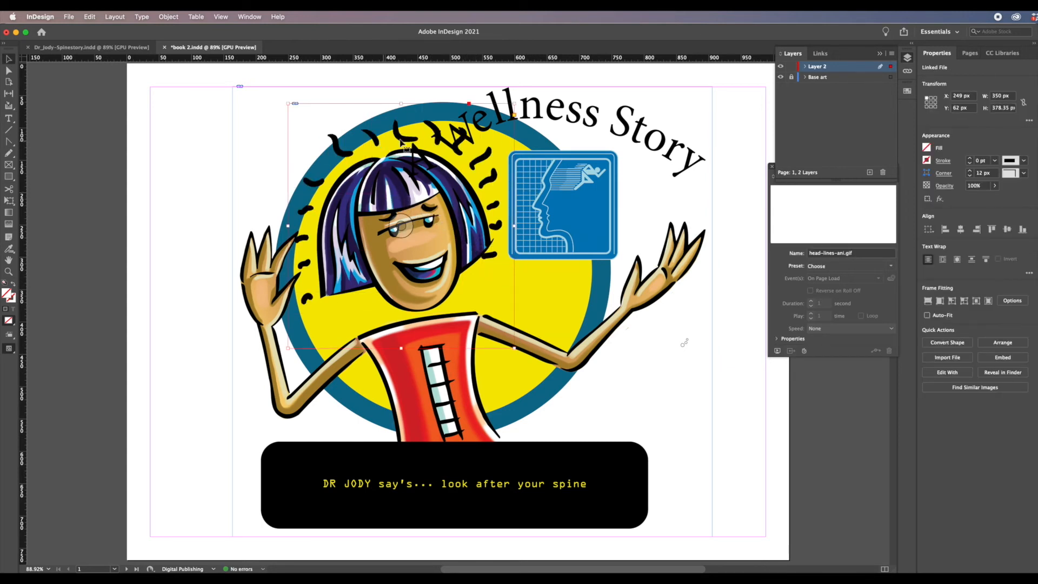
Nudge the head-lines GIF slightly to the right around the character's head and save the document
left_click_drag(493, 206, 496, 206)
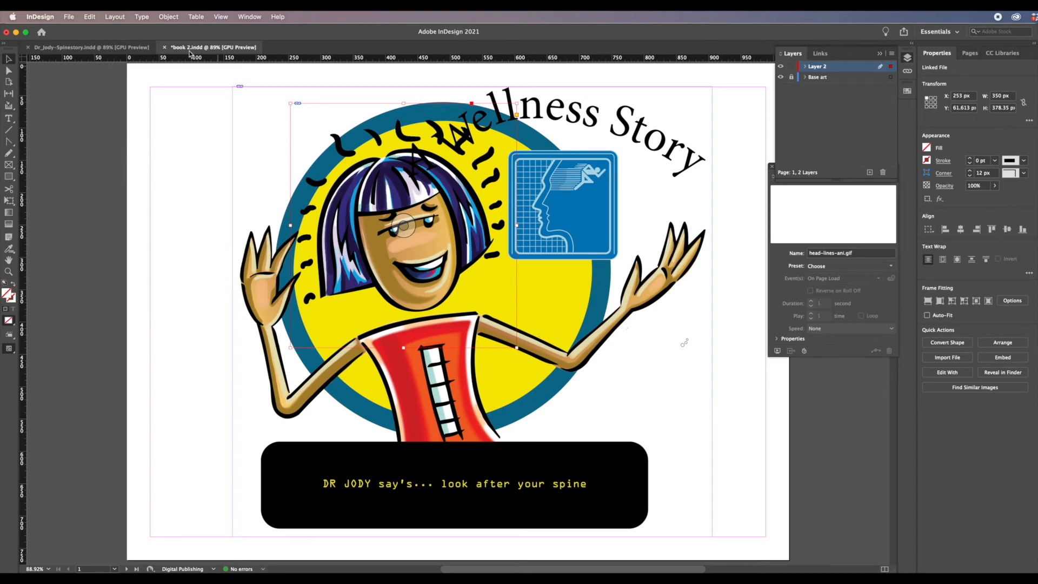
left_click(68, 17)
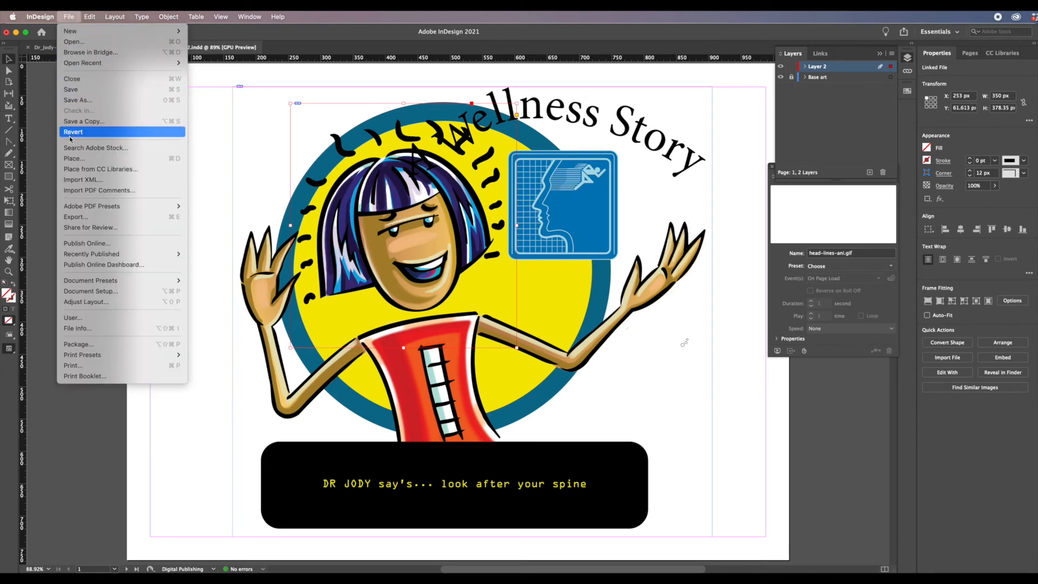
left_click(73, 90)
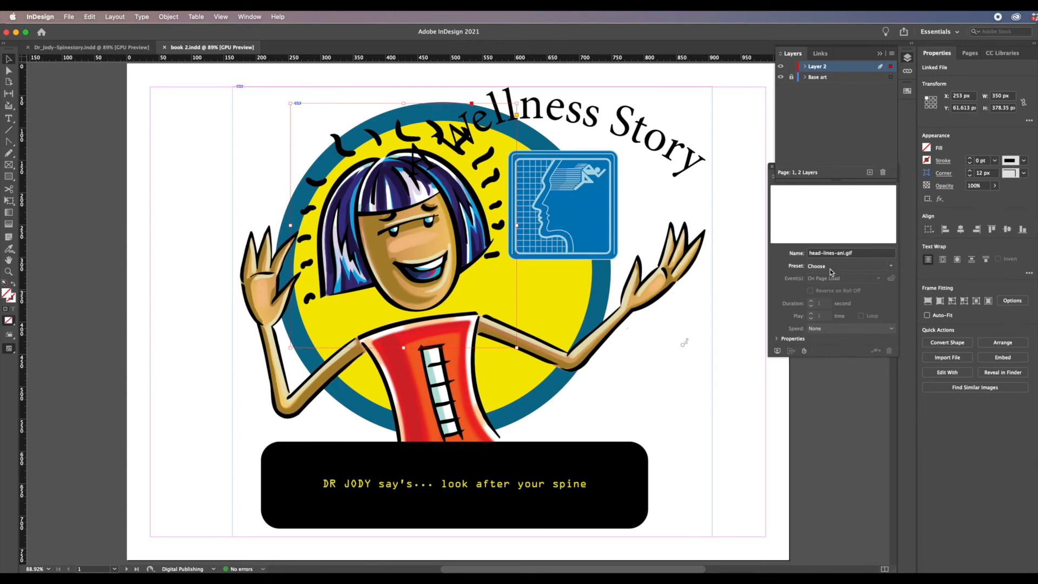
Preview the animated head lines on the cover in the EPUB Interactivity Preview, and close the preview and the animation settings
left_click(777, 351)
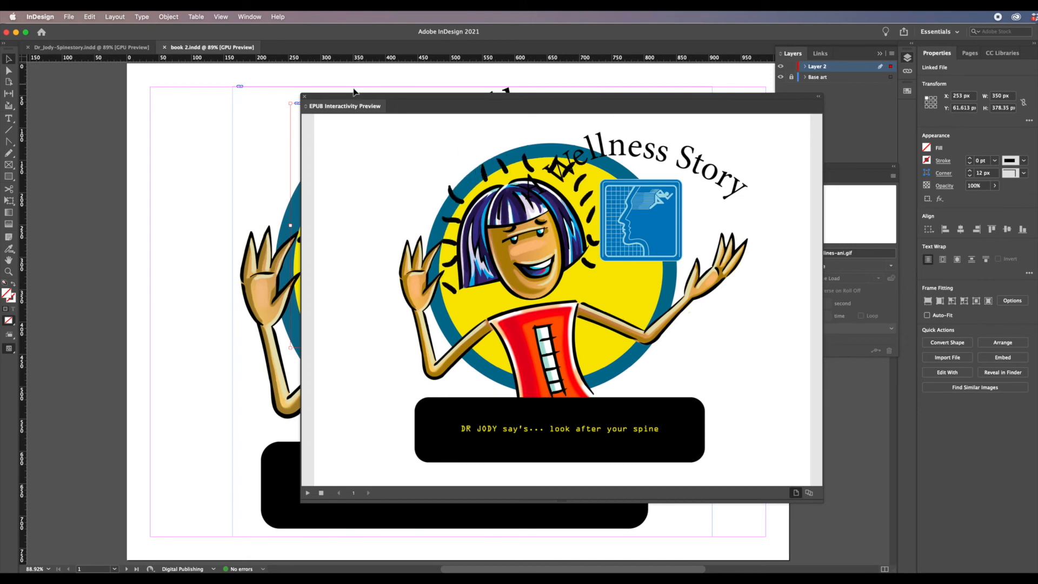
left_click(304, 98)
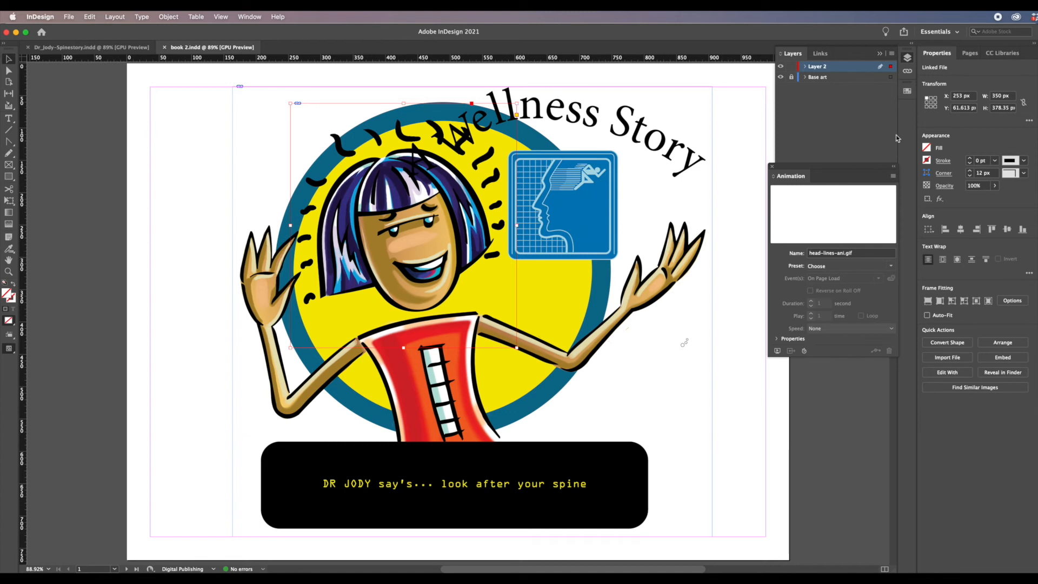
left_click(773, 168)
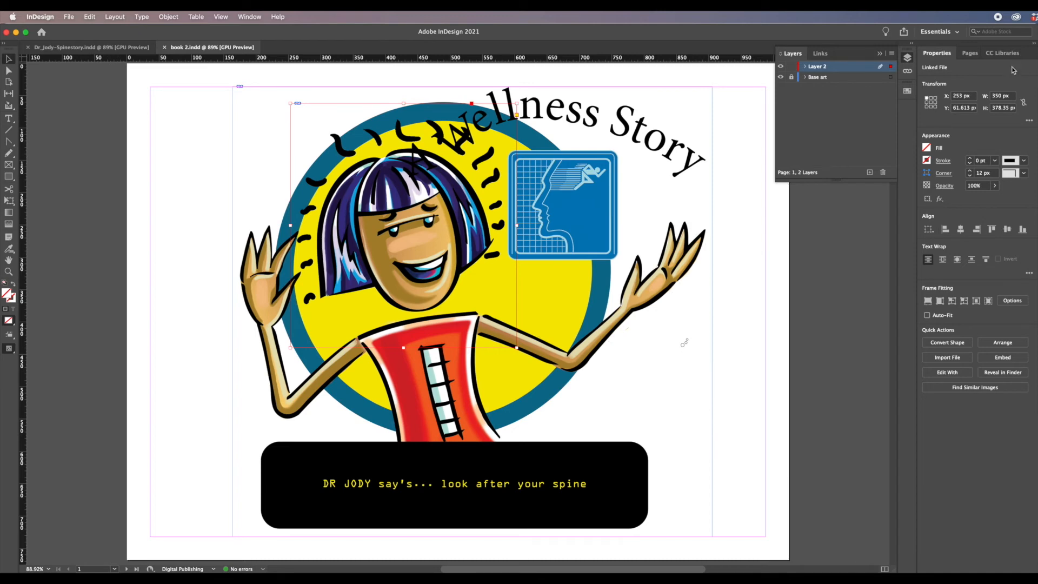
Go to page 2, lock Layer 2, and make the unlocked Base art layer active
left_click(970, 53)
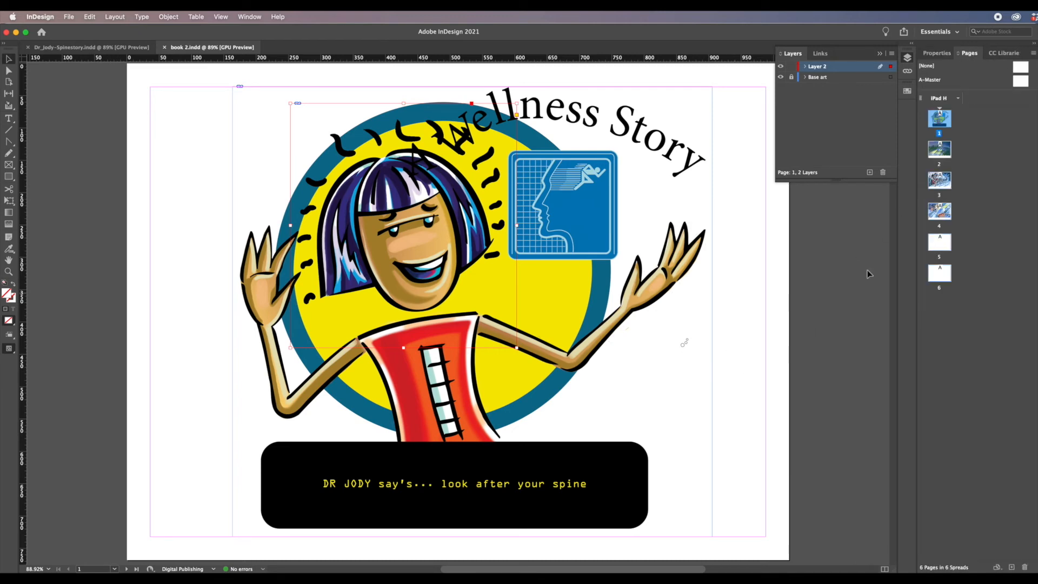
left_click(879, 54)
left_click_drag(895, 100, 886, 186)
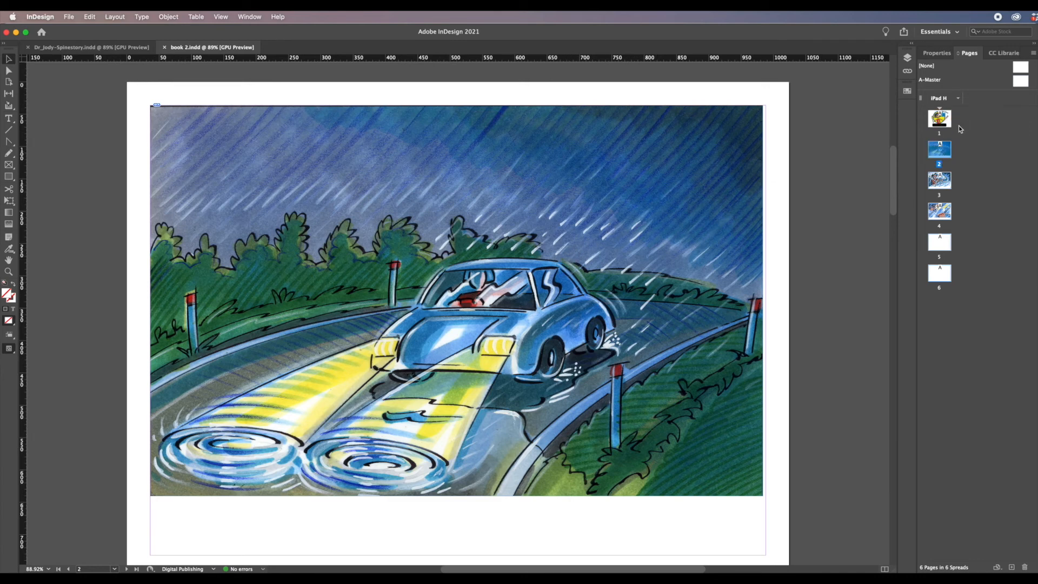
left_click(907, 59)
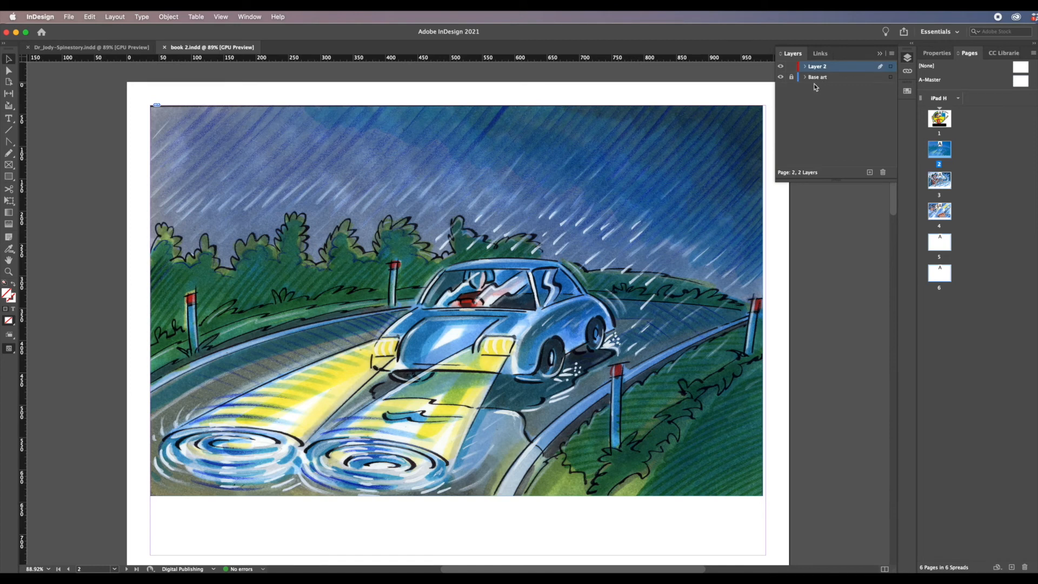
left_click(791, 66)
left_click(826, 77)
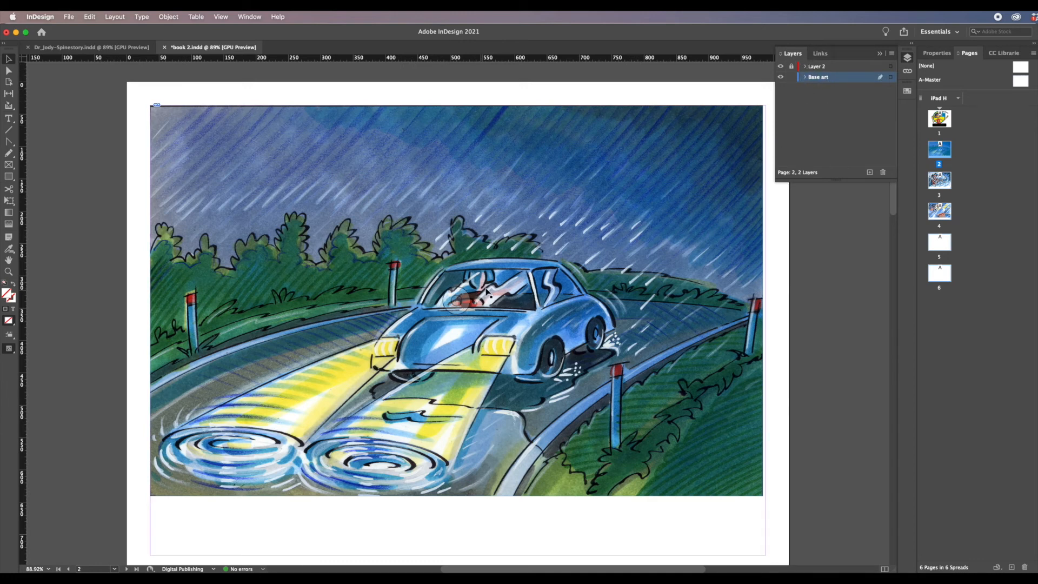
Apply the Fade In animation preset to the night-time car image on page 2
left_click(497, 286)
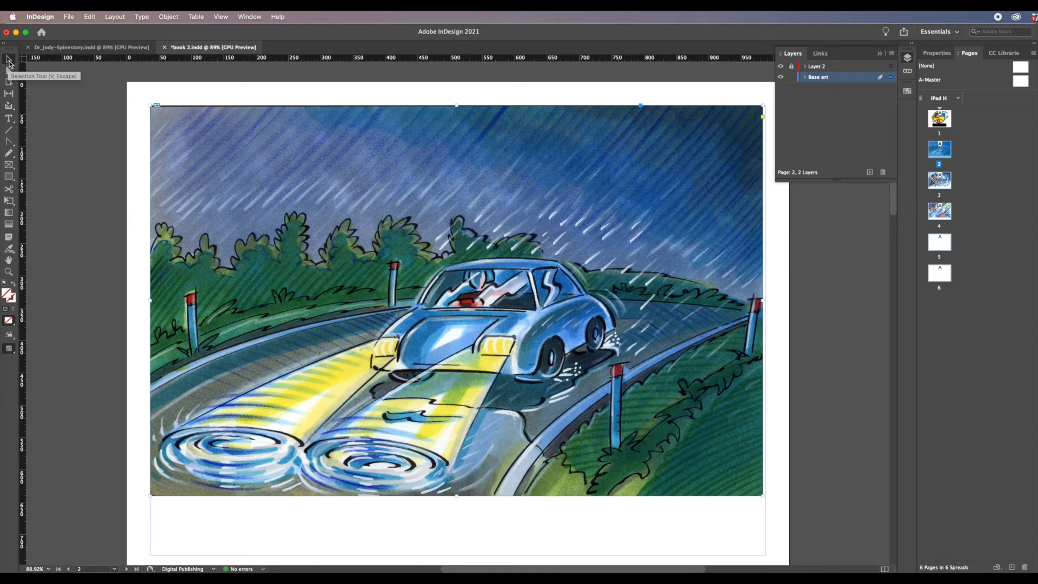
left_click(249, 17)
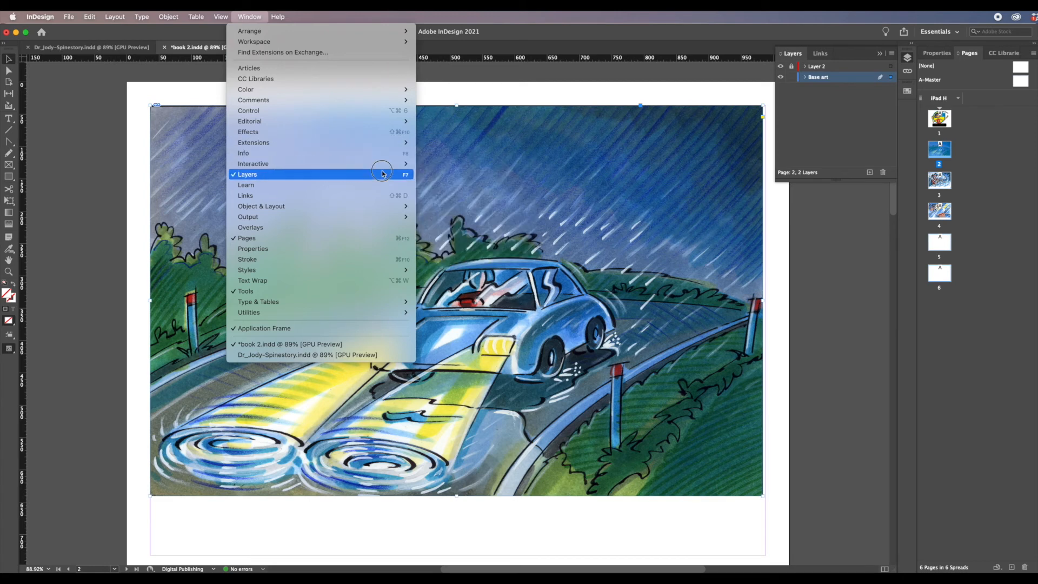
left_click(435, 163)
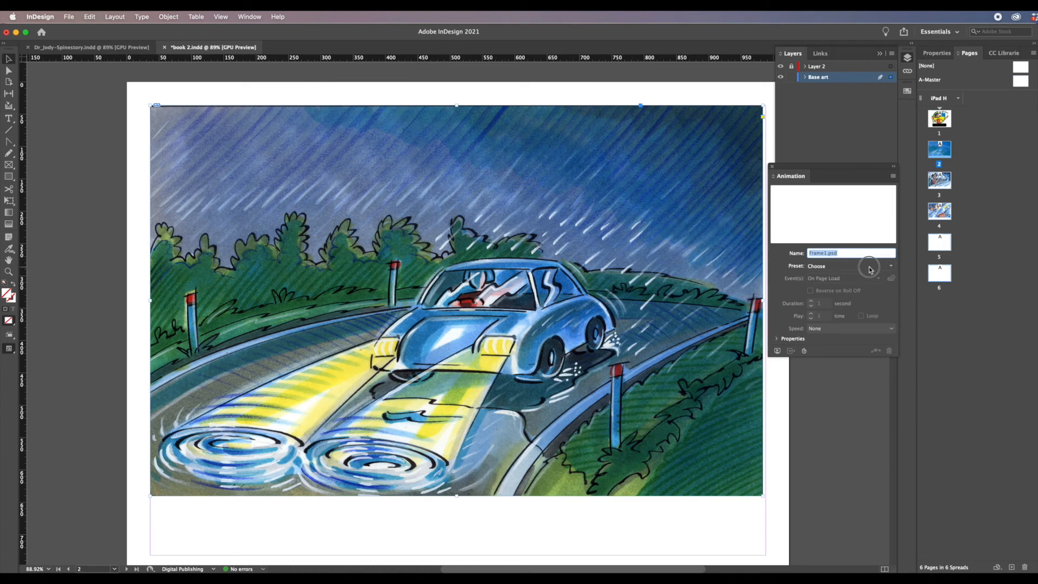
left_click(892, 266)
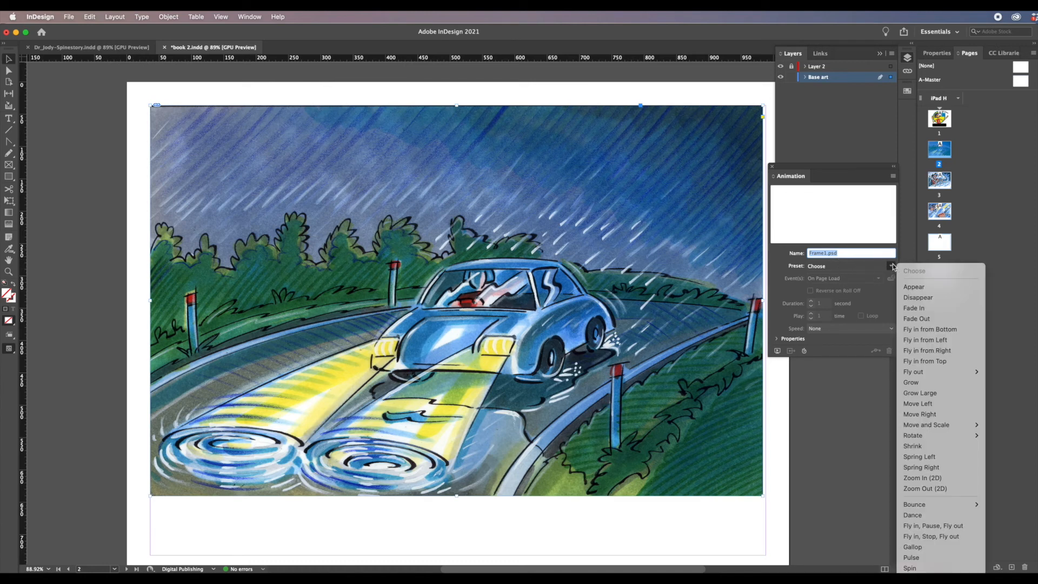
left_click(921, 308)
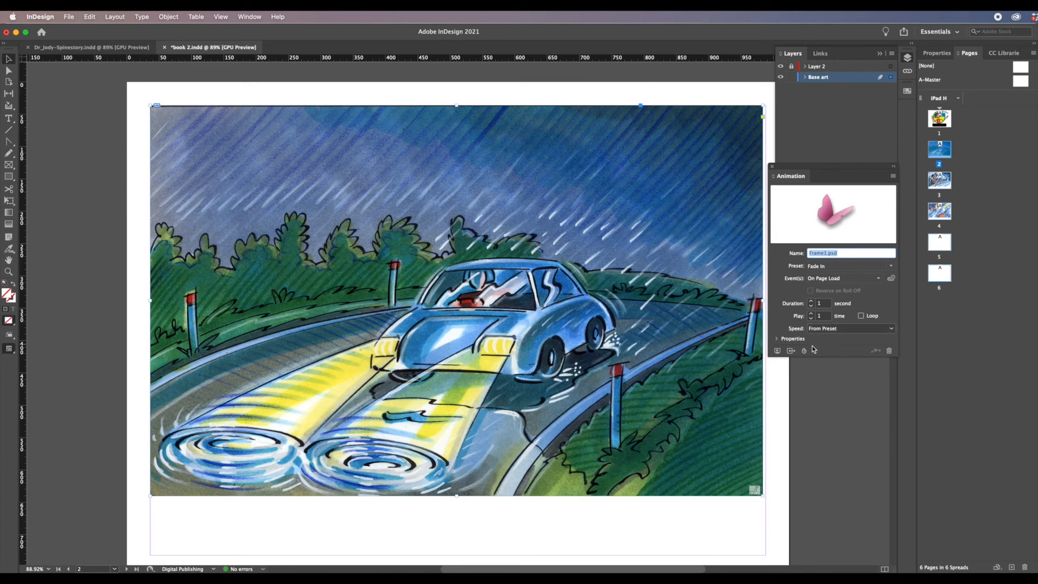
Set the car image's fade-in duration to 1.25 seconds and check it in the EPUB Interactivity Preview
left_click(777, 340)
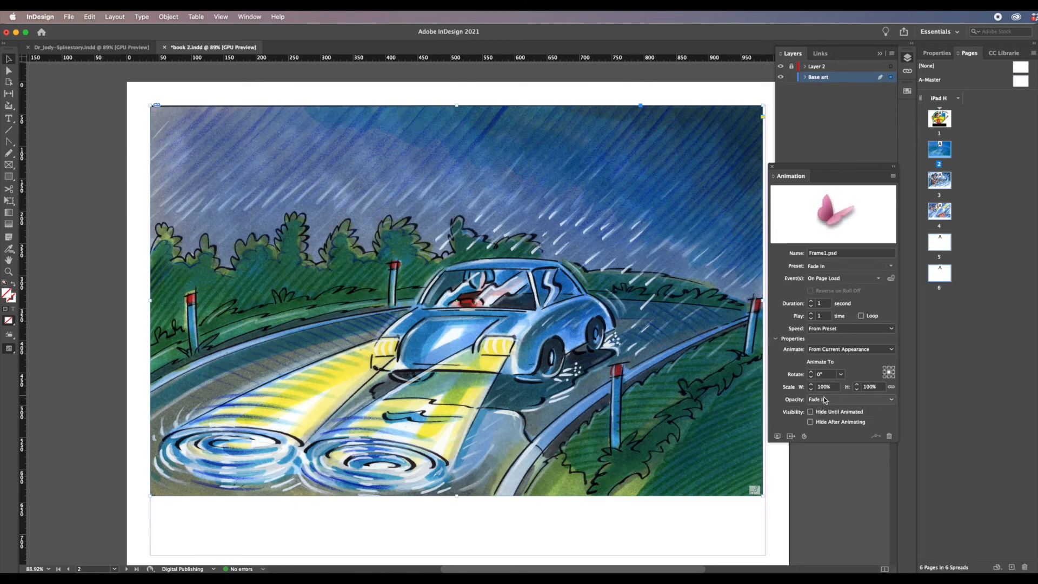
left_click(777, 340)
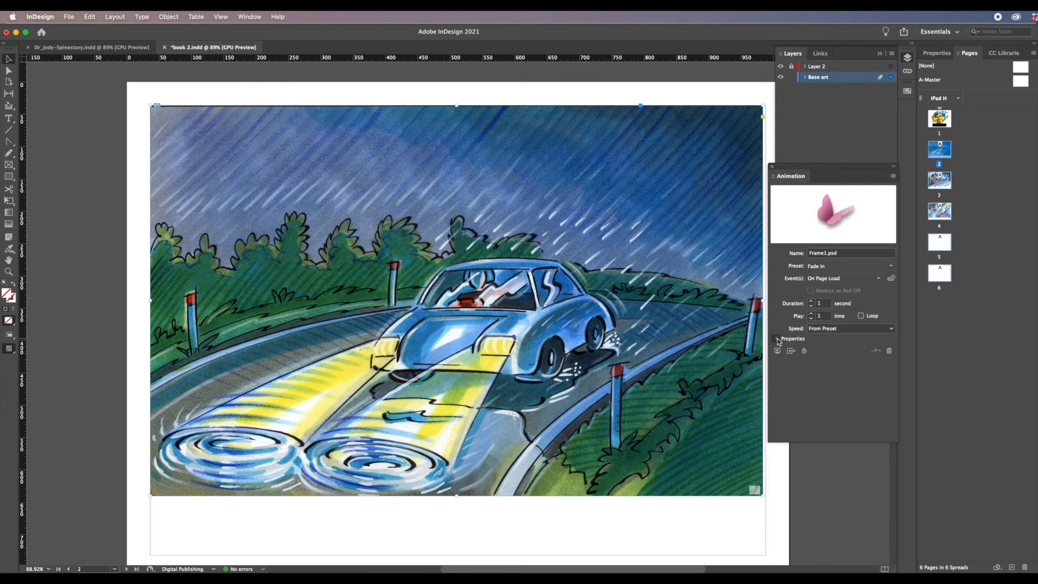
left_click(810, 301)
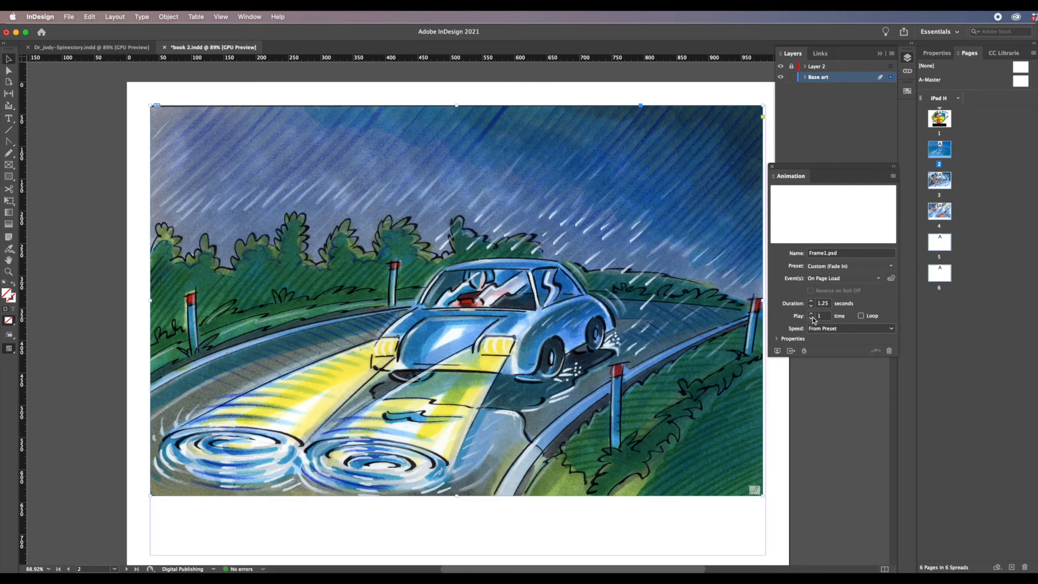
left_click(811, 314)
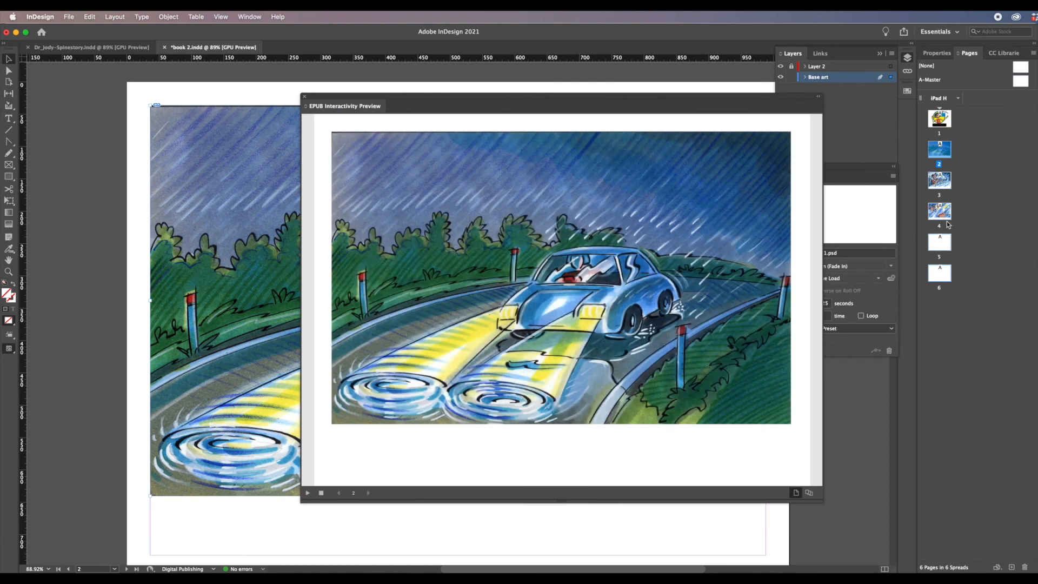
left_click(304, 99)
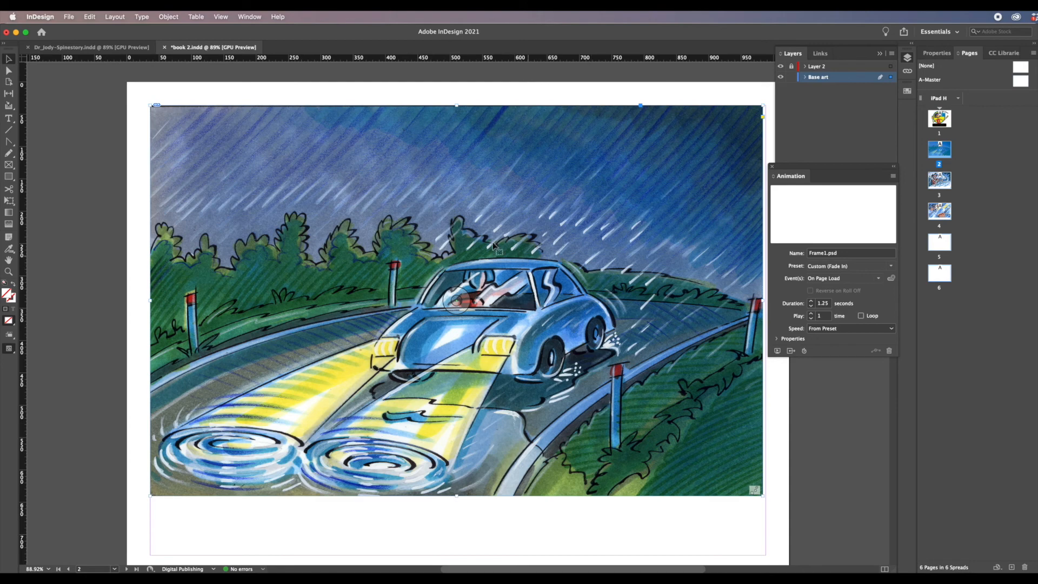
Save the document and start its export as EPUB (Fixed Layout) named book 2 in the Dr Jody storybook folder
left_click(70, 18)
left_click(74, 90)
left_click(70, 18)
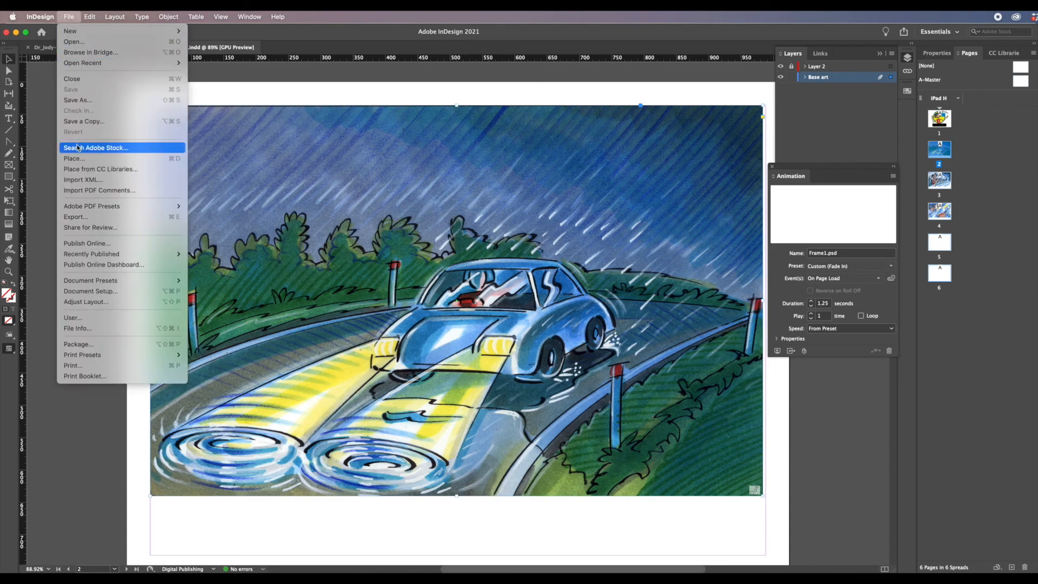
left_click(83, 217)
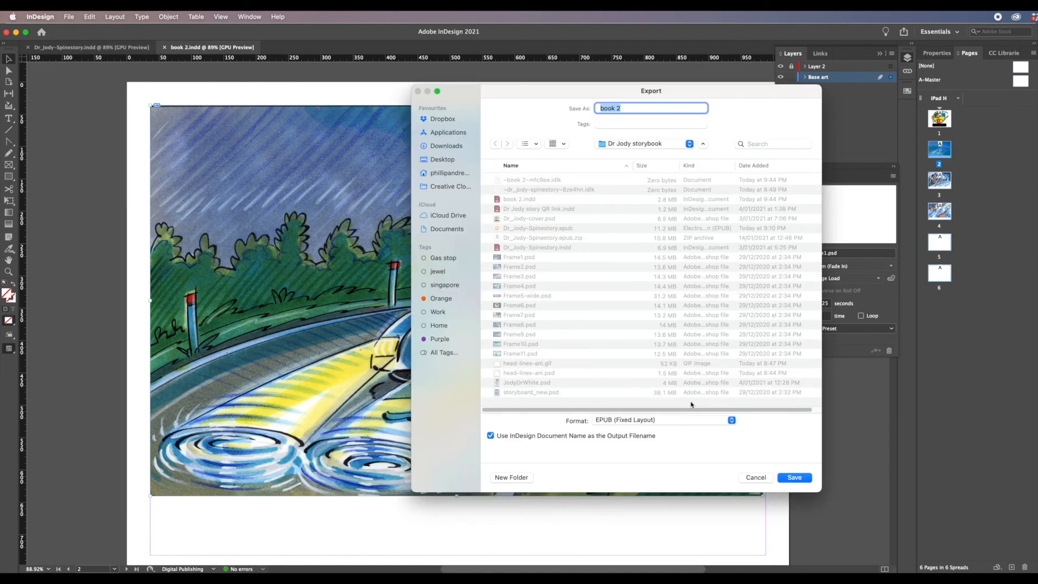
left_click(686, 420)
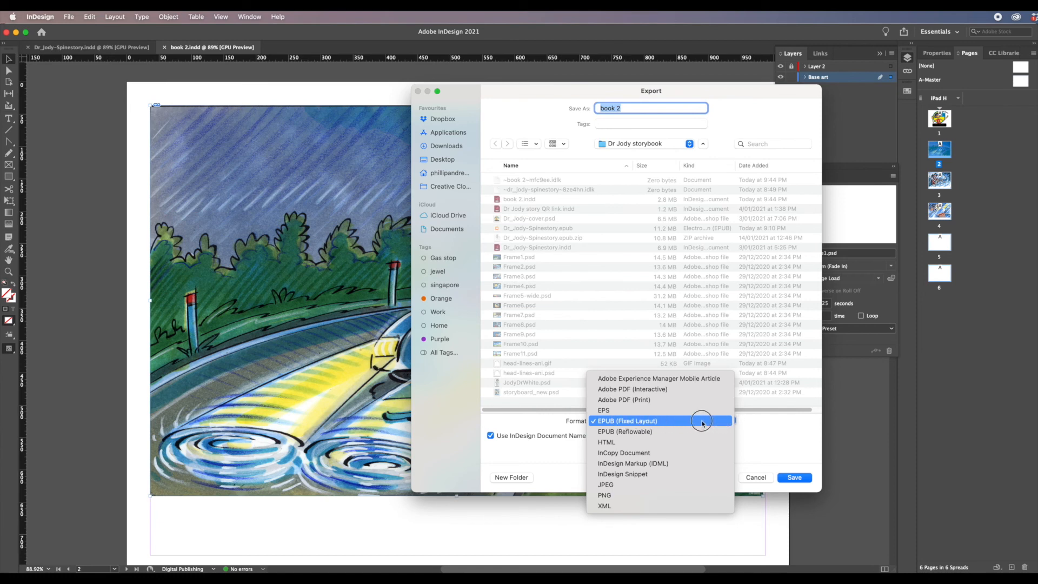
left_click_drag(668, 425, 771, 423)
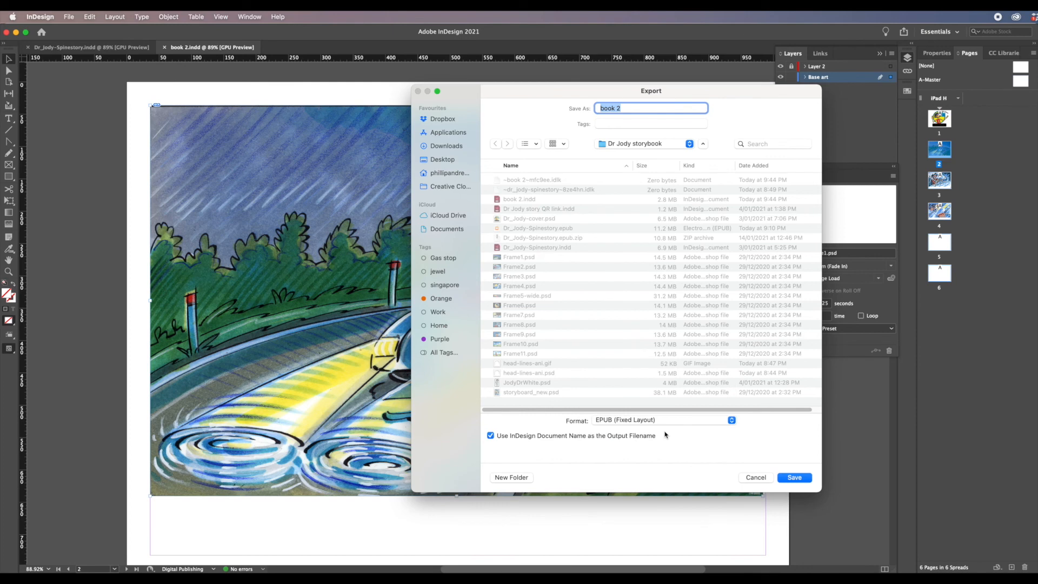
left_click(794, 478)
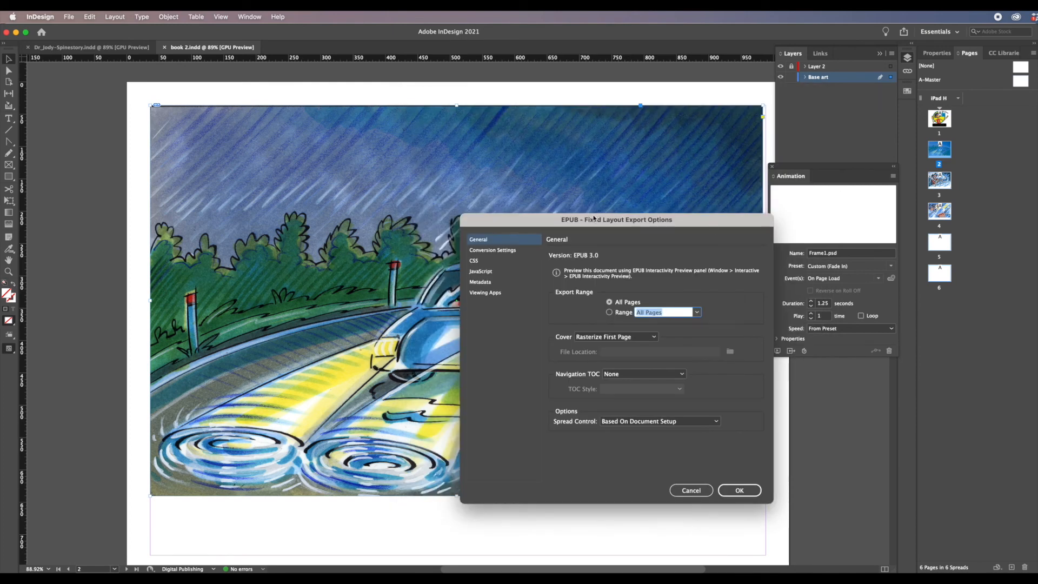
Set the export range to pages 1-4, keep spread control based on document setup, and run the EPUB export
left_click_drag(554, 221, 393, 127)
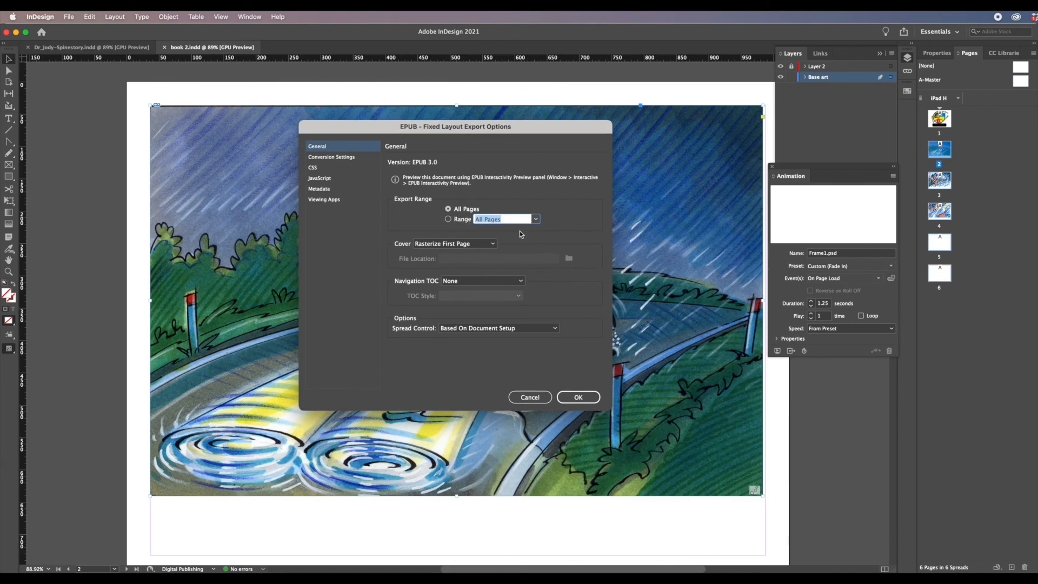
left_click(508, 220)
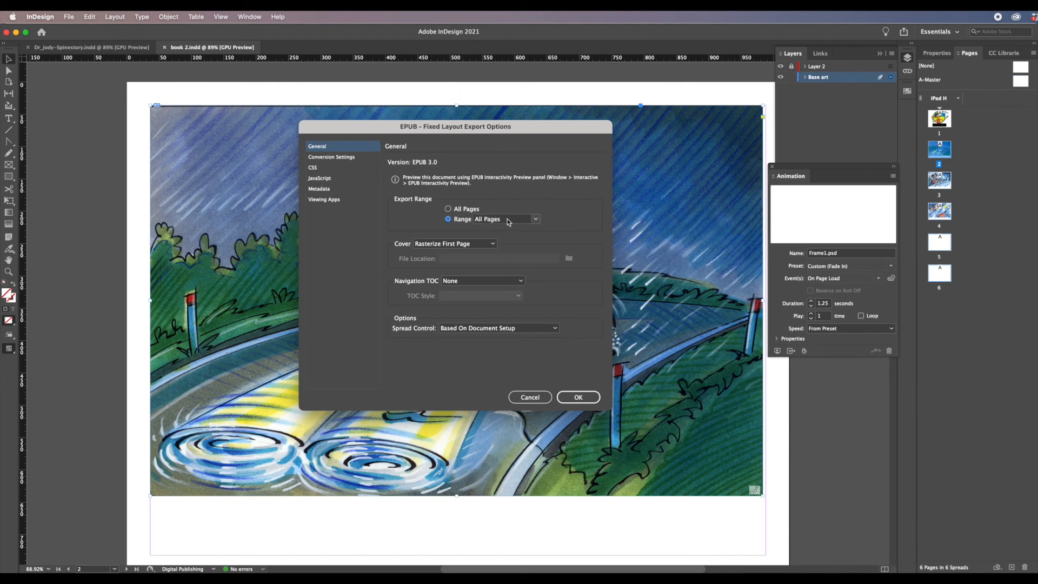
triple_click(496, 223)
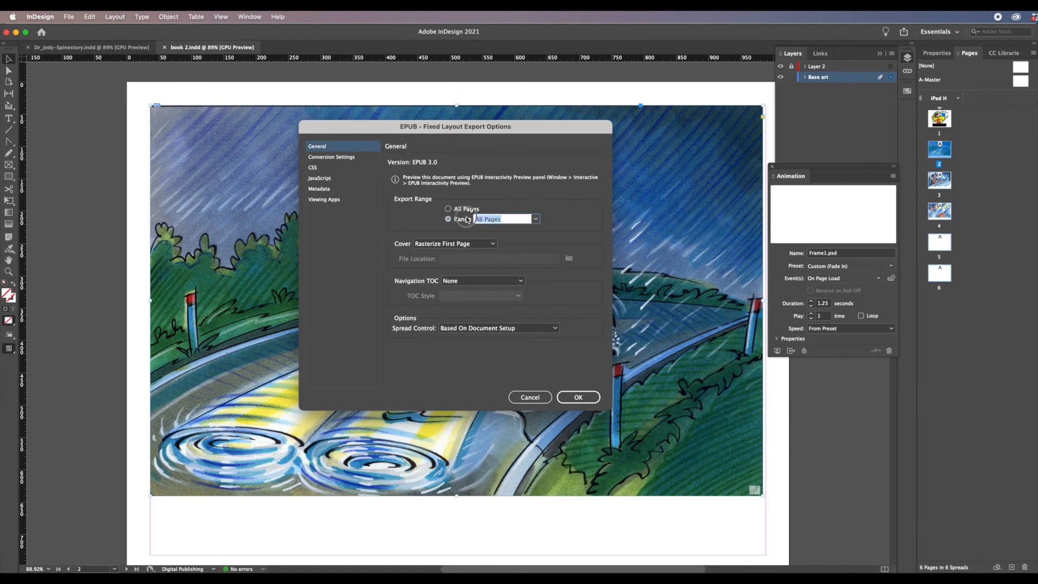
type("1-4")
left_click(555, 328)
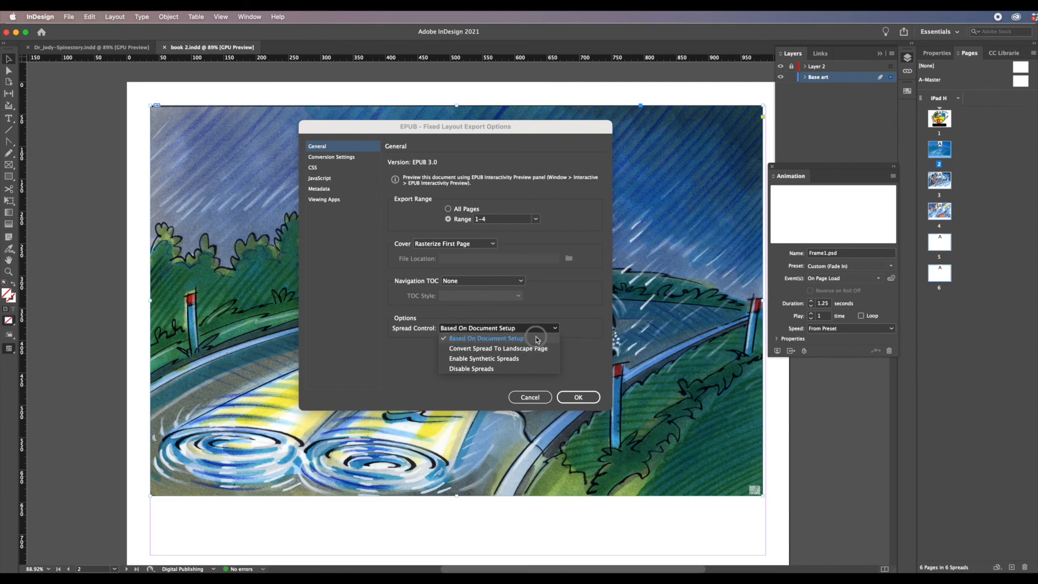
left_click(576, 347)
left_click(579, 400)
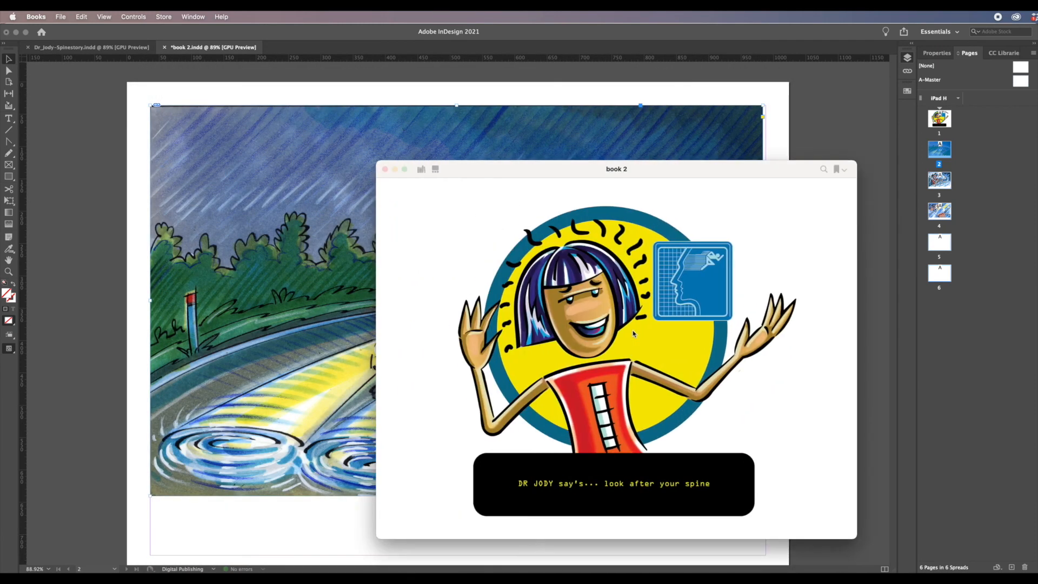
Page through the exported book 2 in Books up to page 4 and back to the cover to check its animations
left_click_drag(588, 168, 406, 112)
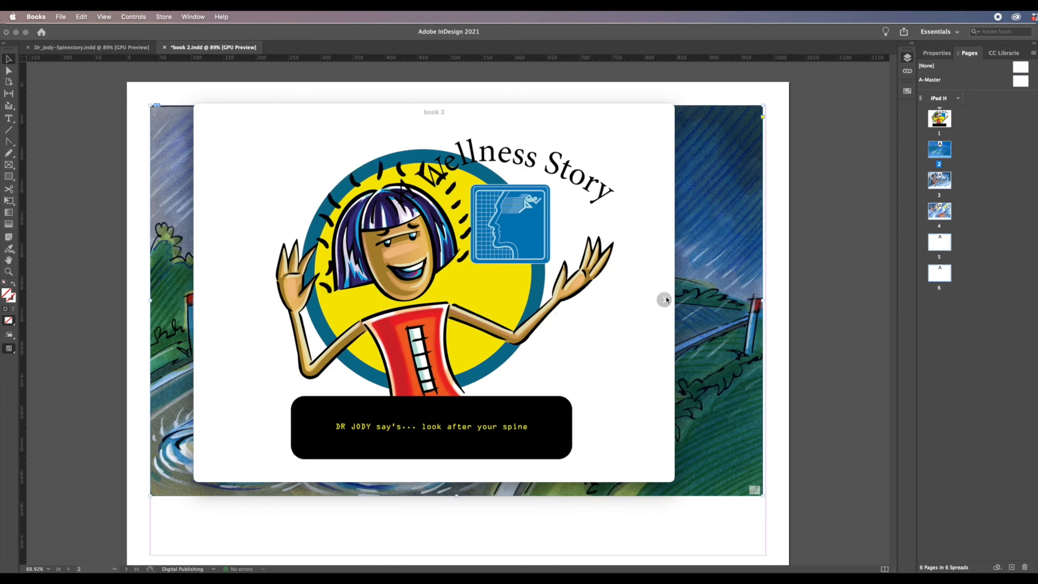
left_click(664, 300)
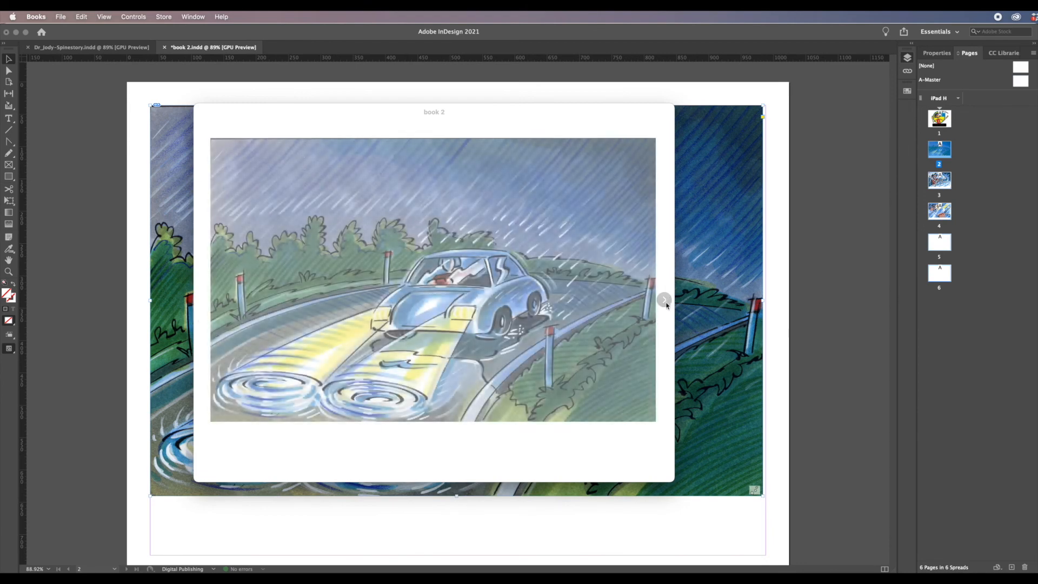
left_click(664, 300)
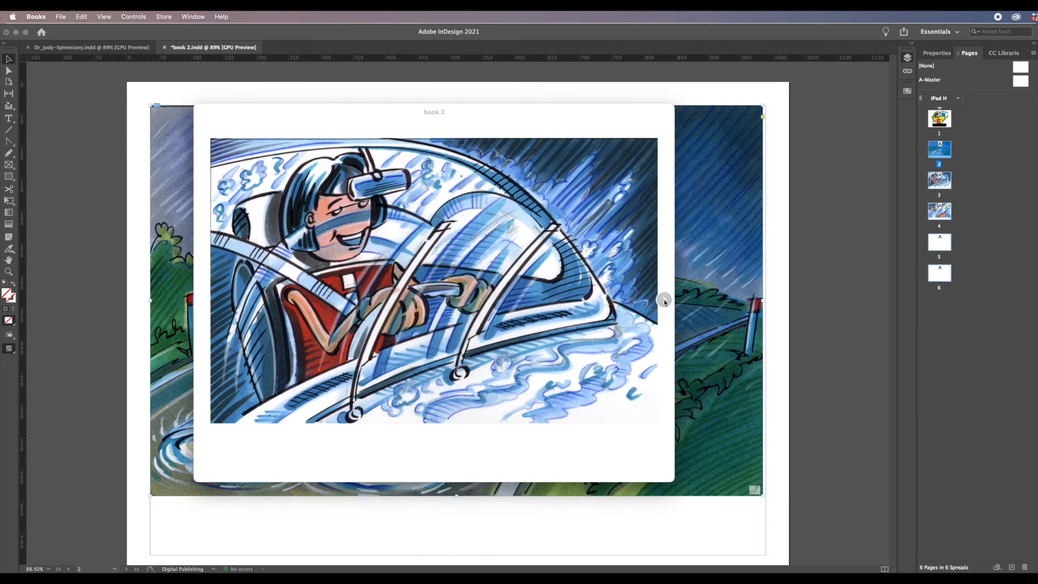
left_click(664, 302)
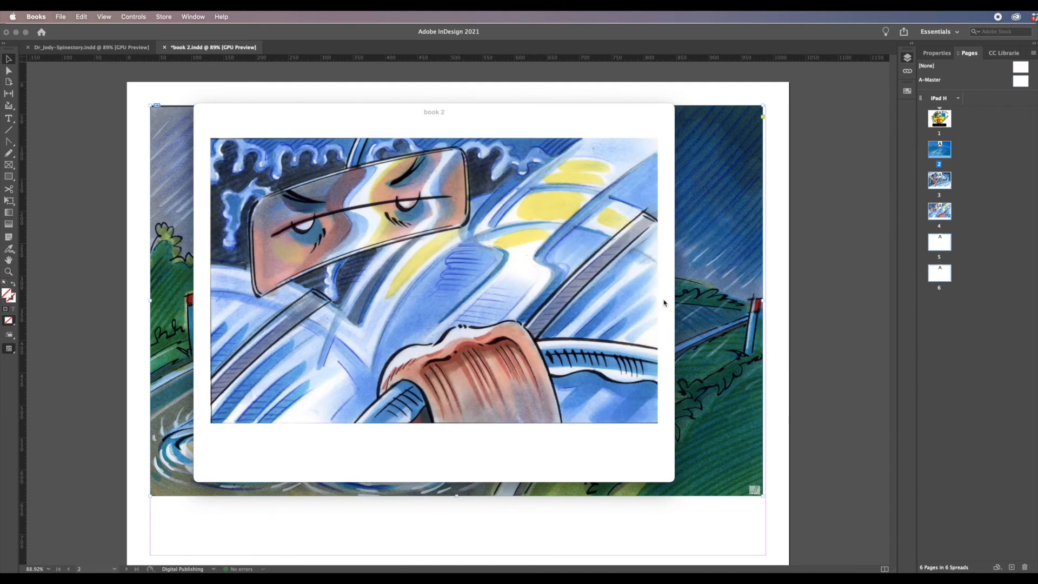
left_click(204, 300)
left_click(204, 300)
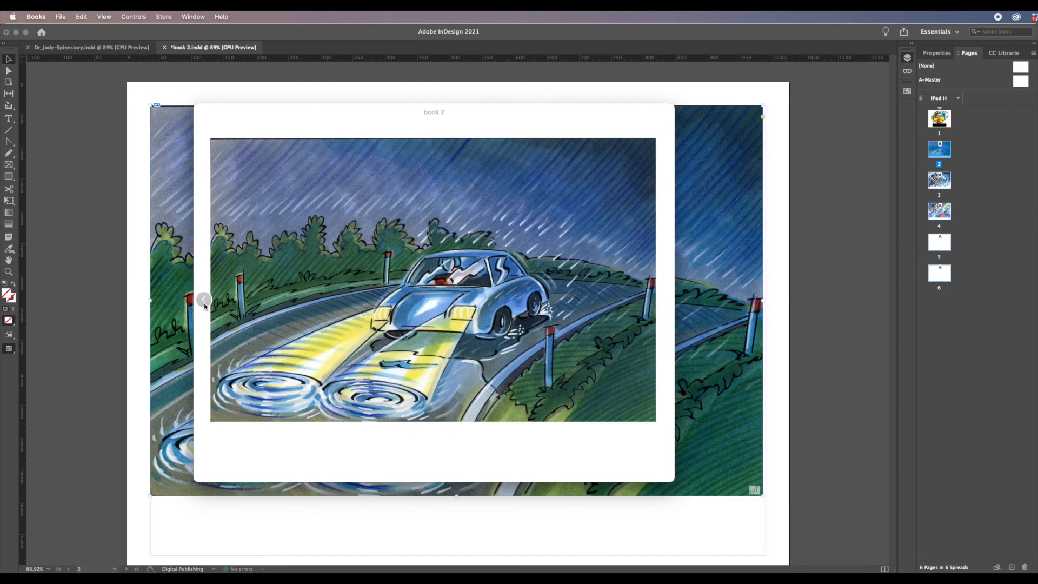
left_click(204, 300)
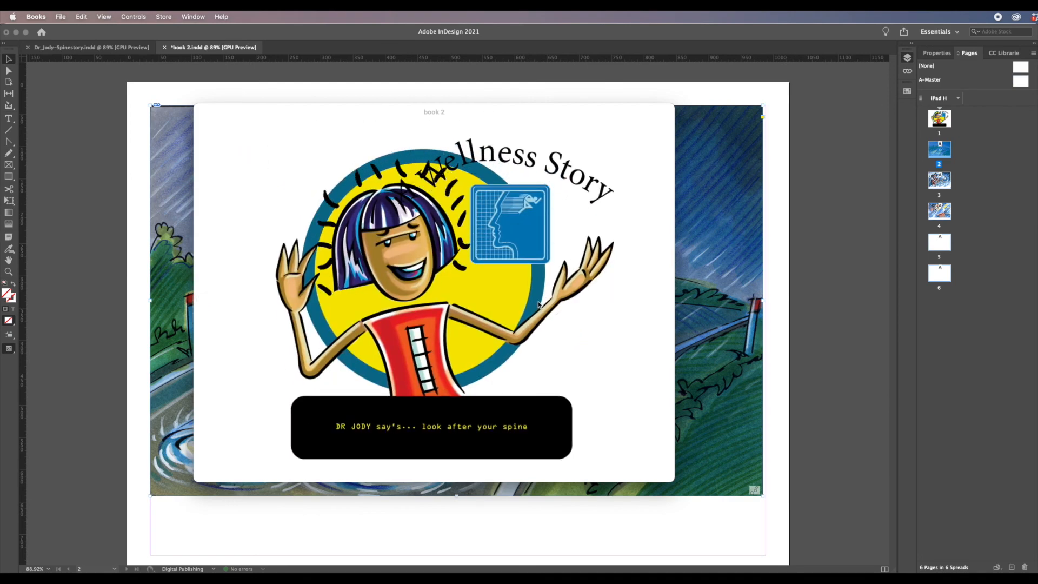
Close book 2, open the Dr_Jody-Spinestory book from the library to view its animated page, and close it
left_click(201, 111)
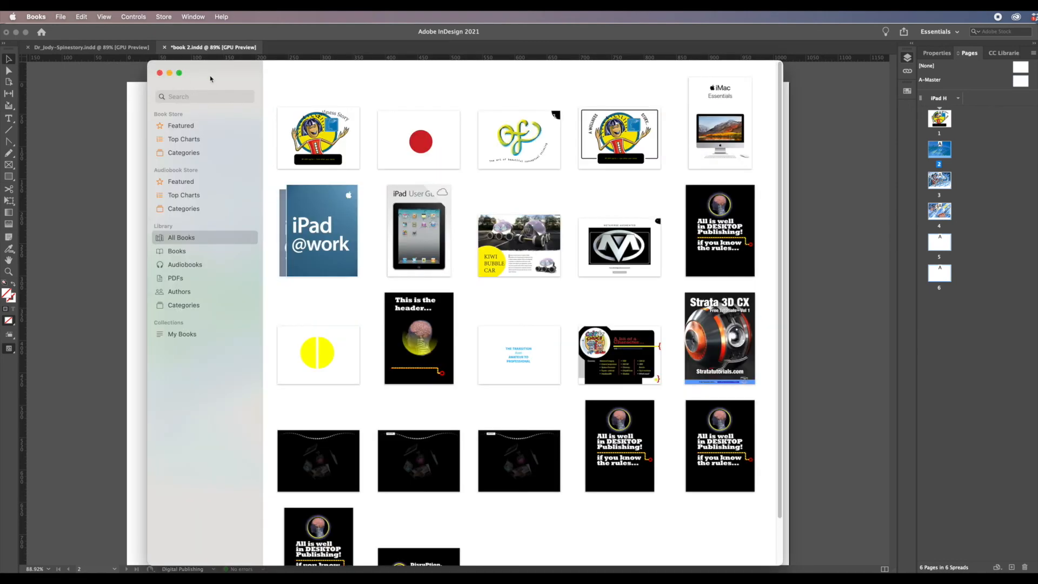
left_click(617, 141)
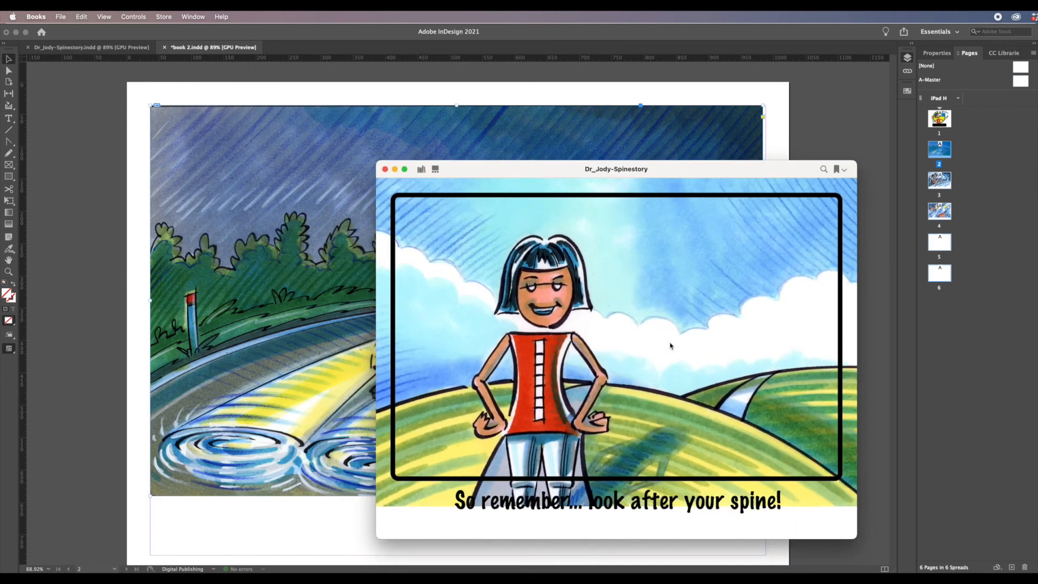
left_click_drag(535, 169, 319, 100)
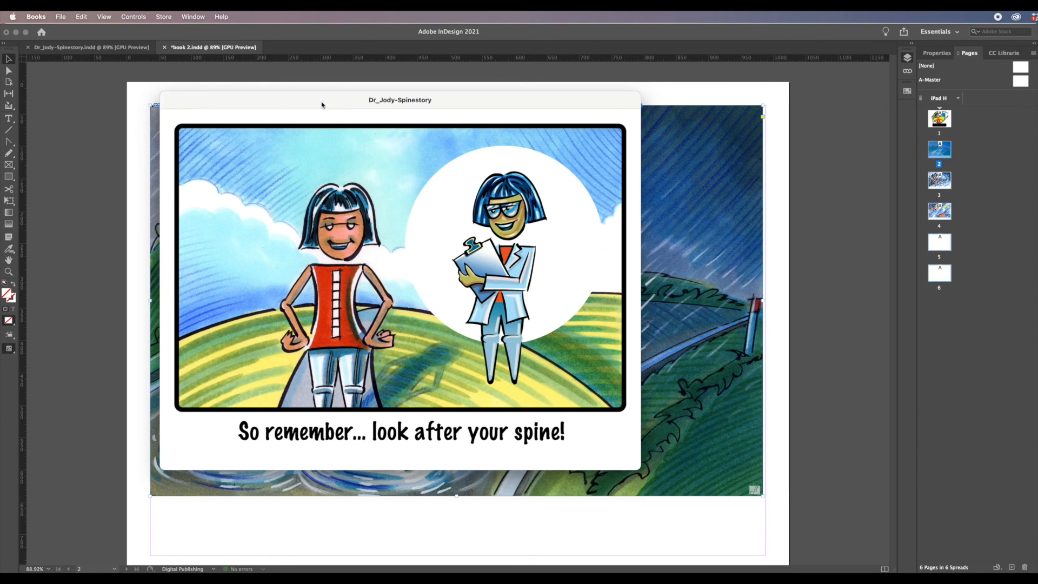
left_click(165, 100)
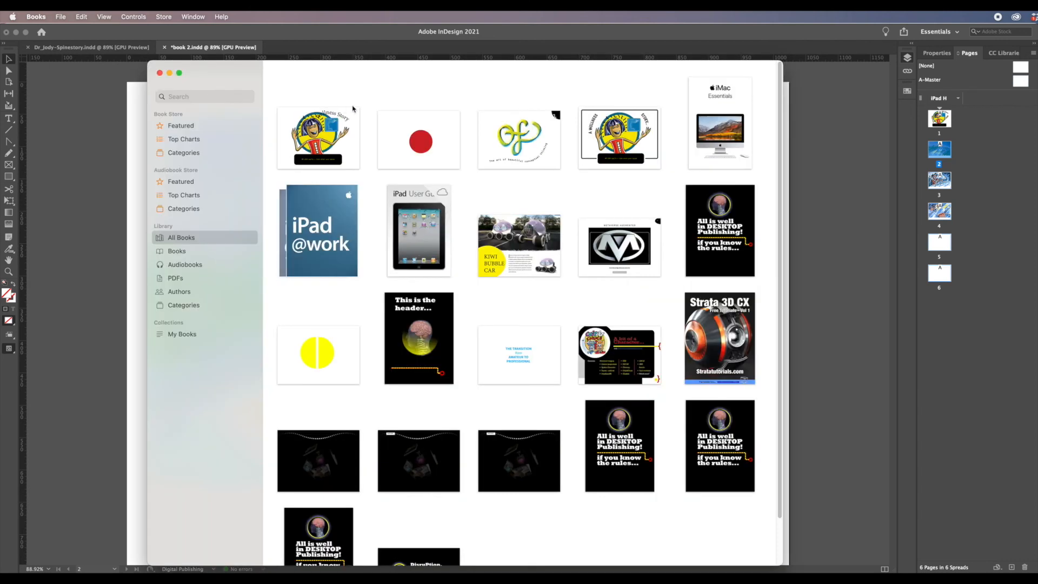